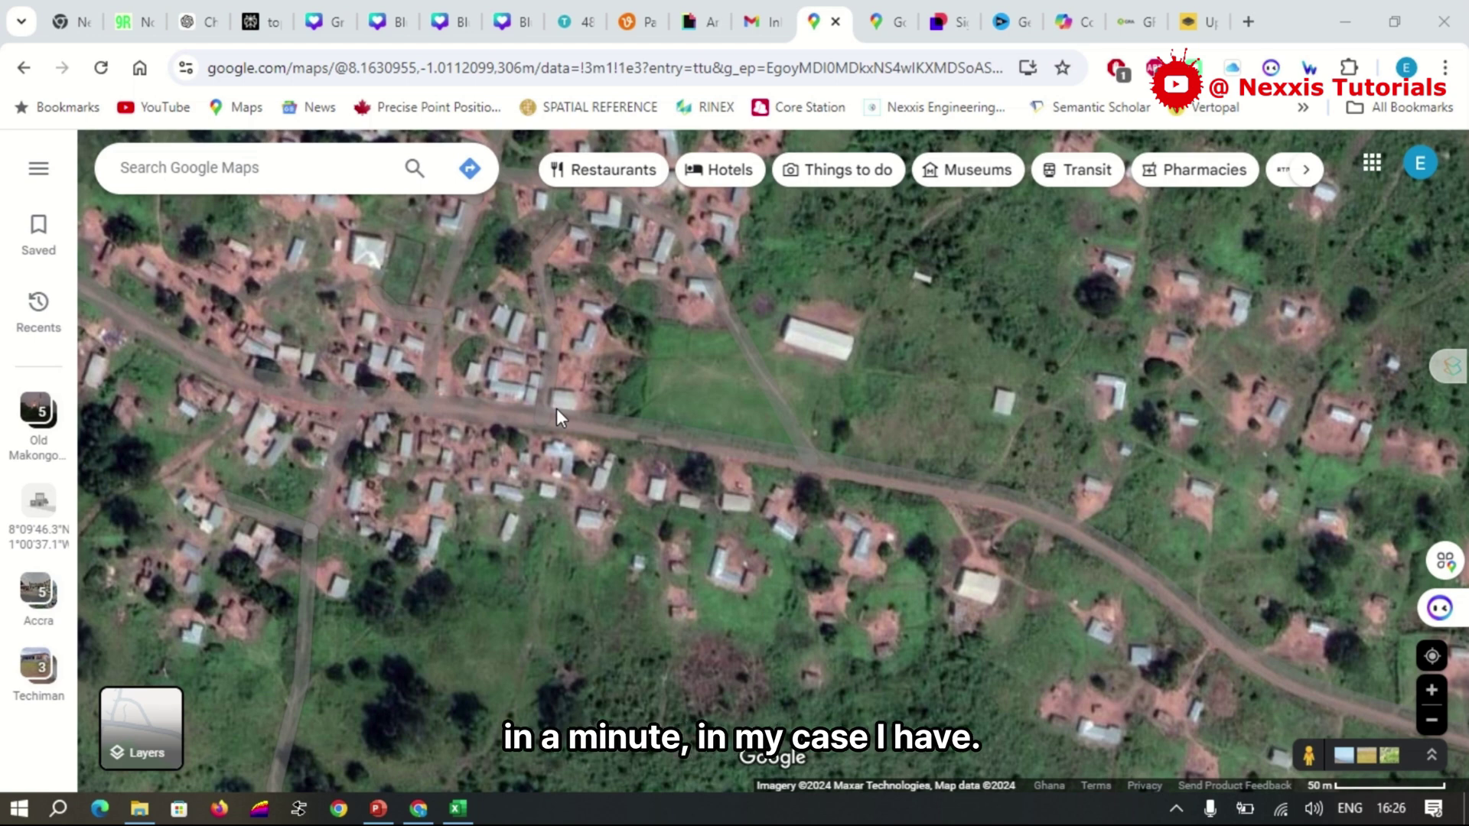
# - Search for the coordinates 8.16285579 -1.01030367 and zoom in on the result
pyautogui.click(249, 169)
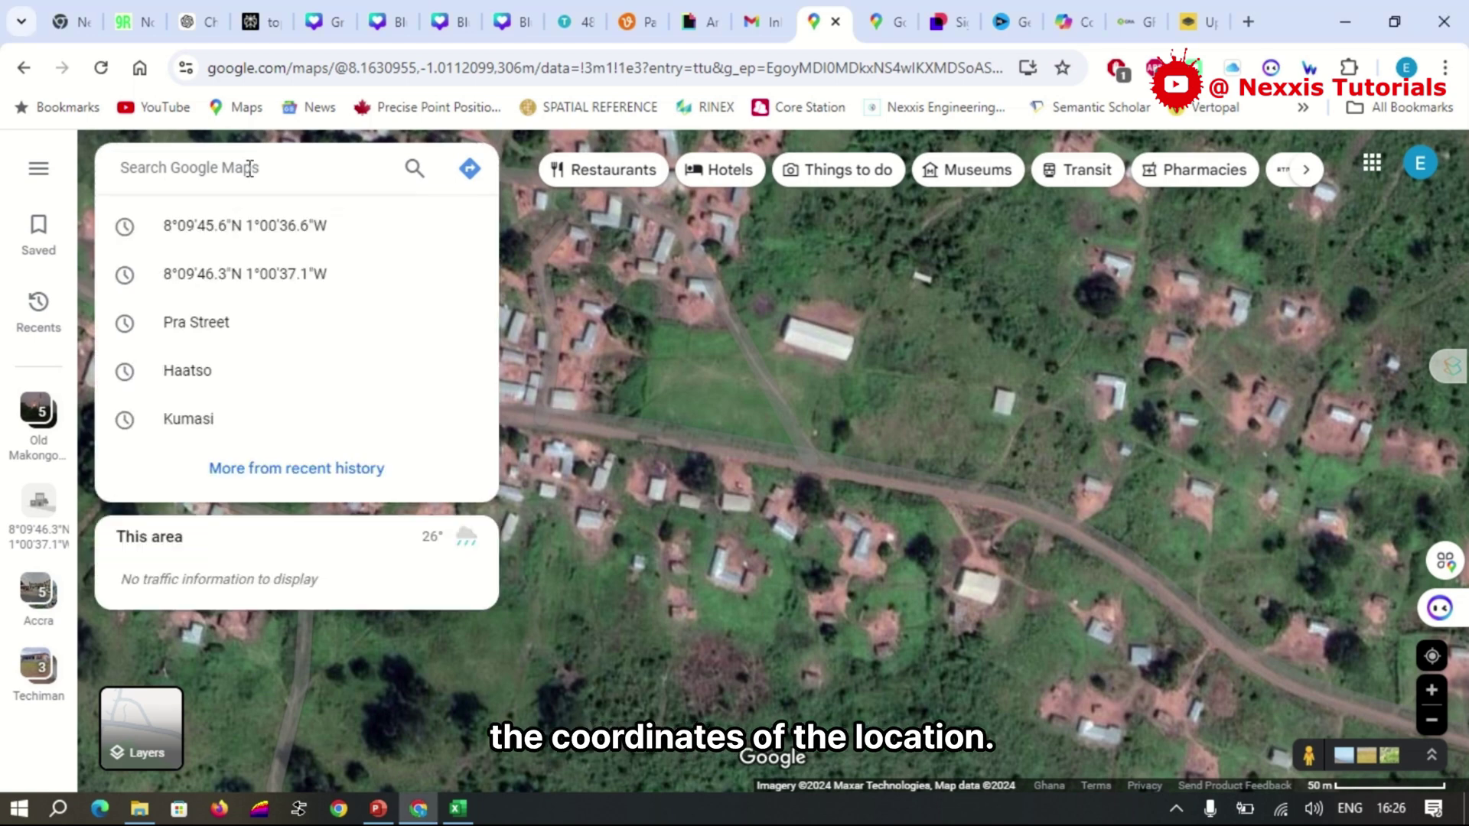
pyautogui.rightClick(249, 168)
pyautogui.click(366, 380)
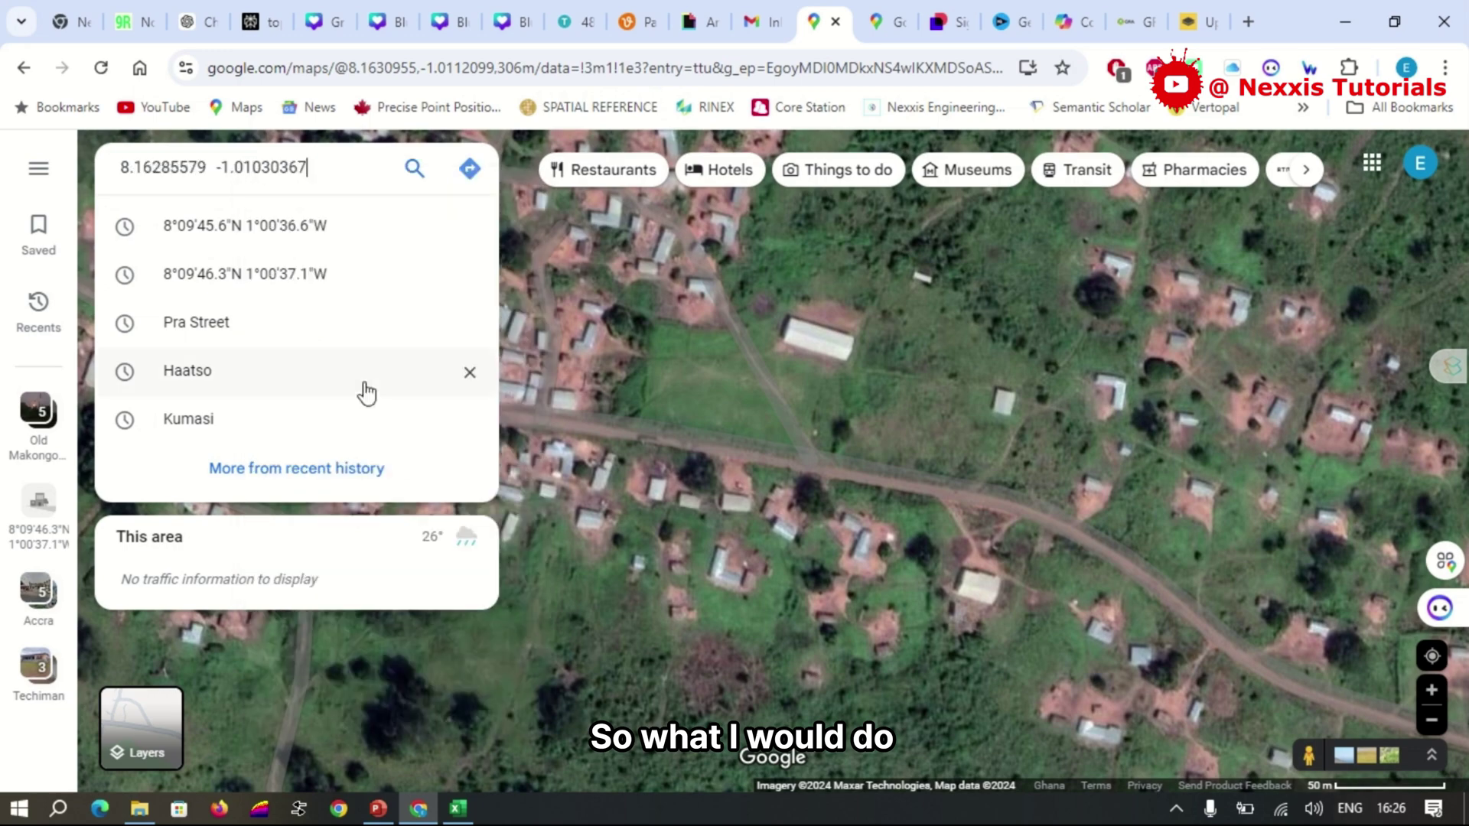
pyautogui.click(415, 169)
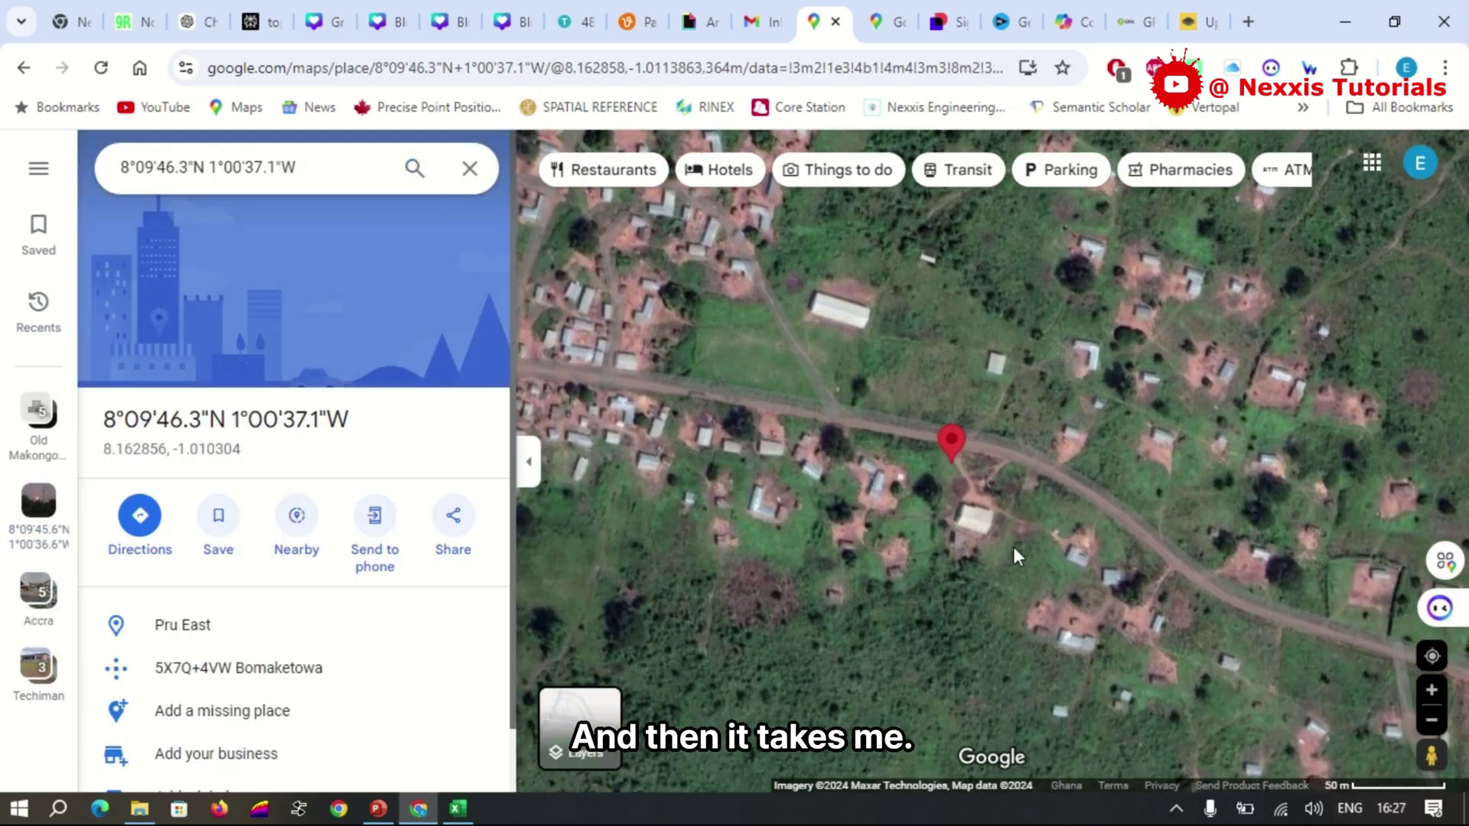
pyautogui.scroll(3, 935, 471)
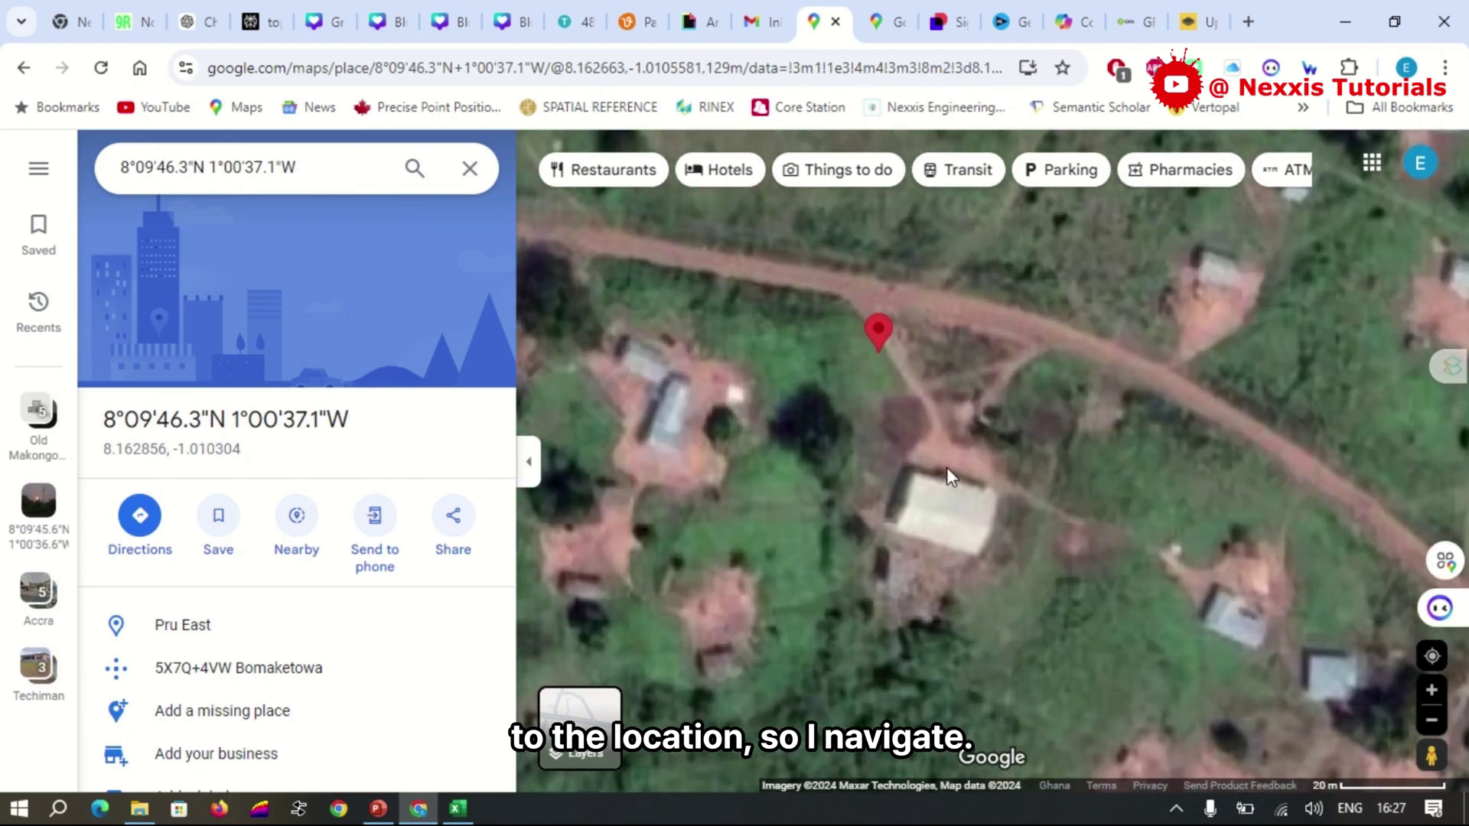
# - Copy the plus code of the spot beside the building, then clear the search
pyautogui.click(947, 465)
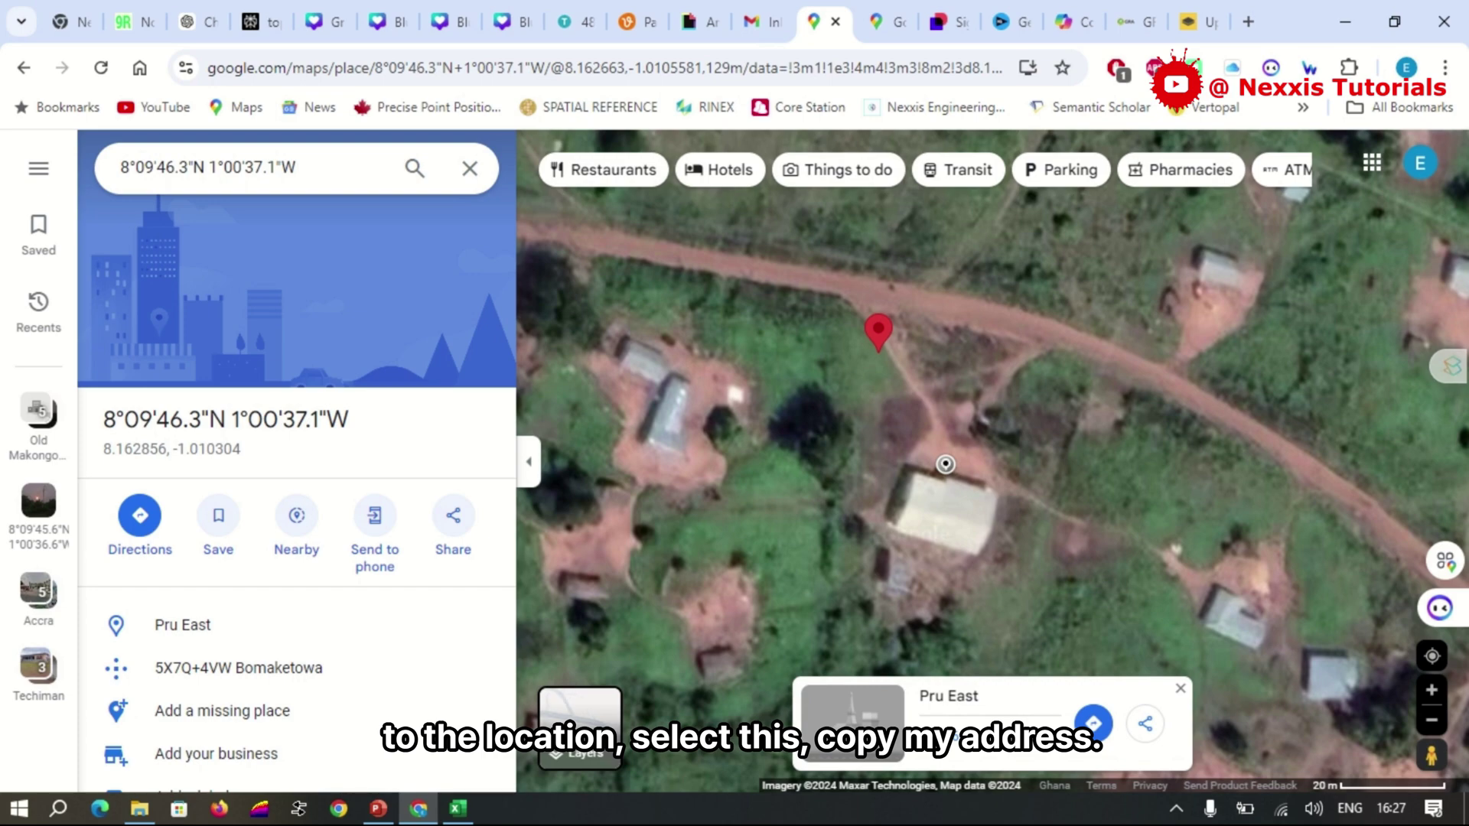
pyautogui.click(949, 671)
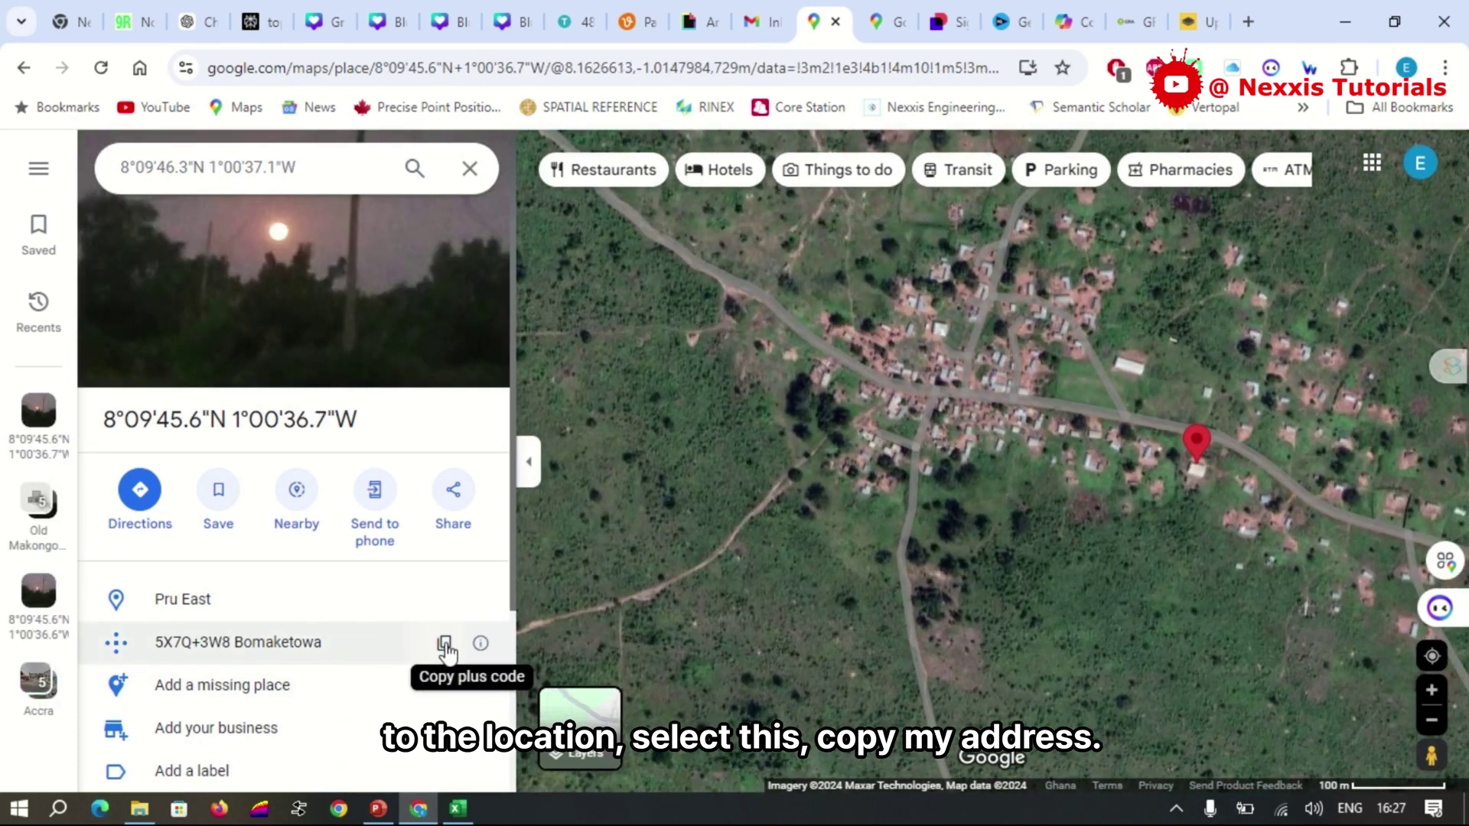
pyautogui.click(442, 644)
pyautogui.click(470, 169)
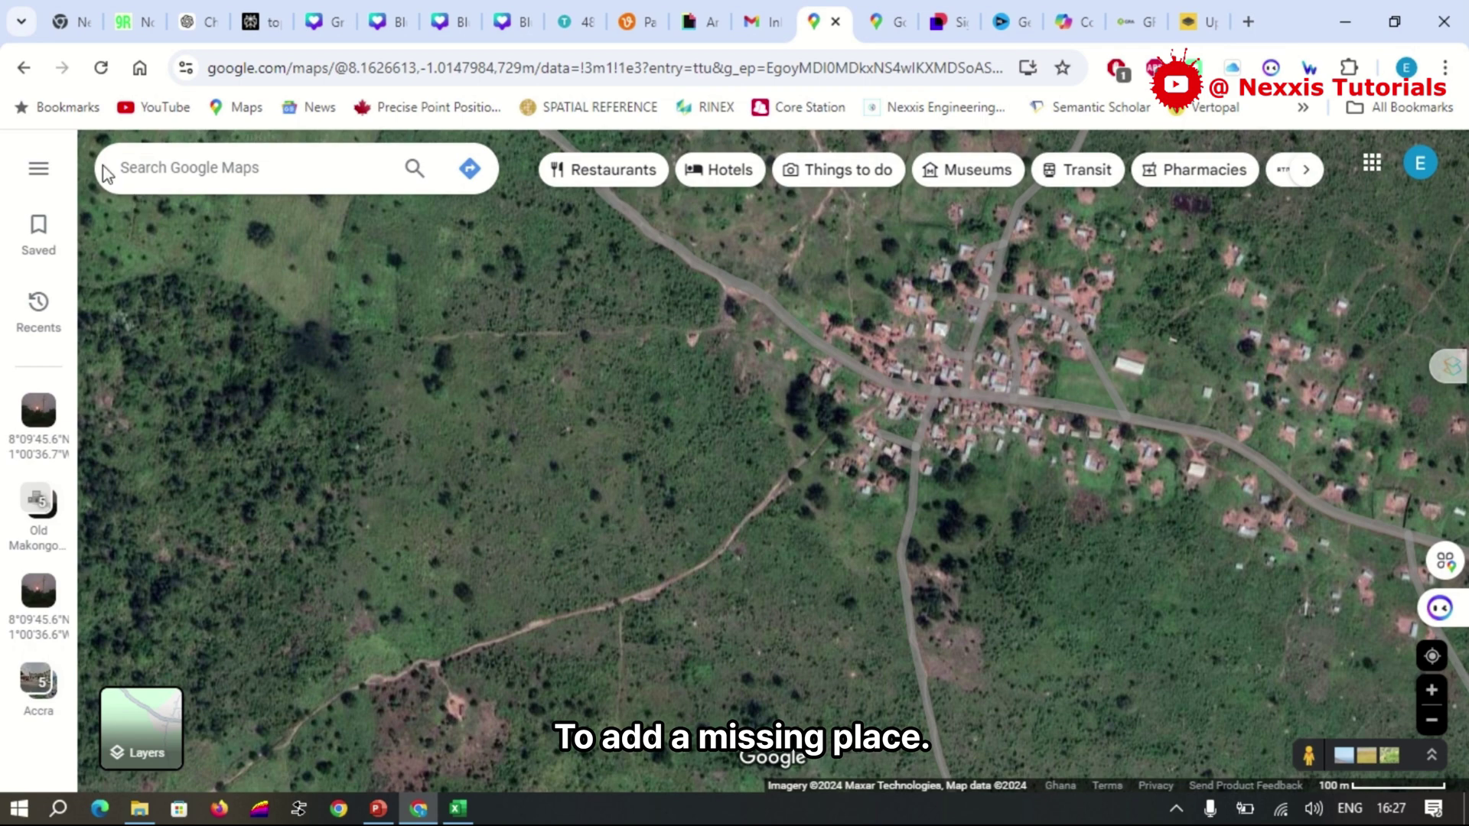
# - Choose Add a missing place from the main menu and look over the empty form
pyautogui.click(43, 177)
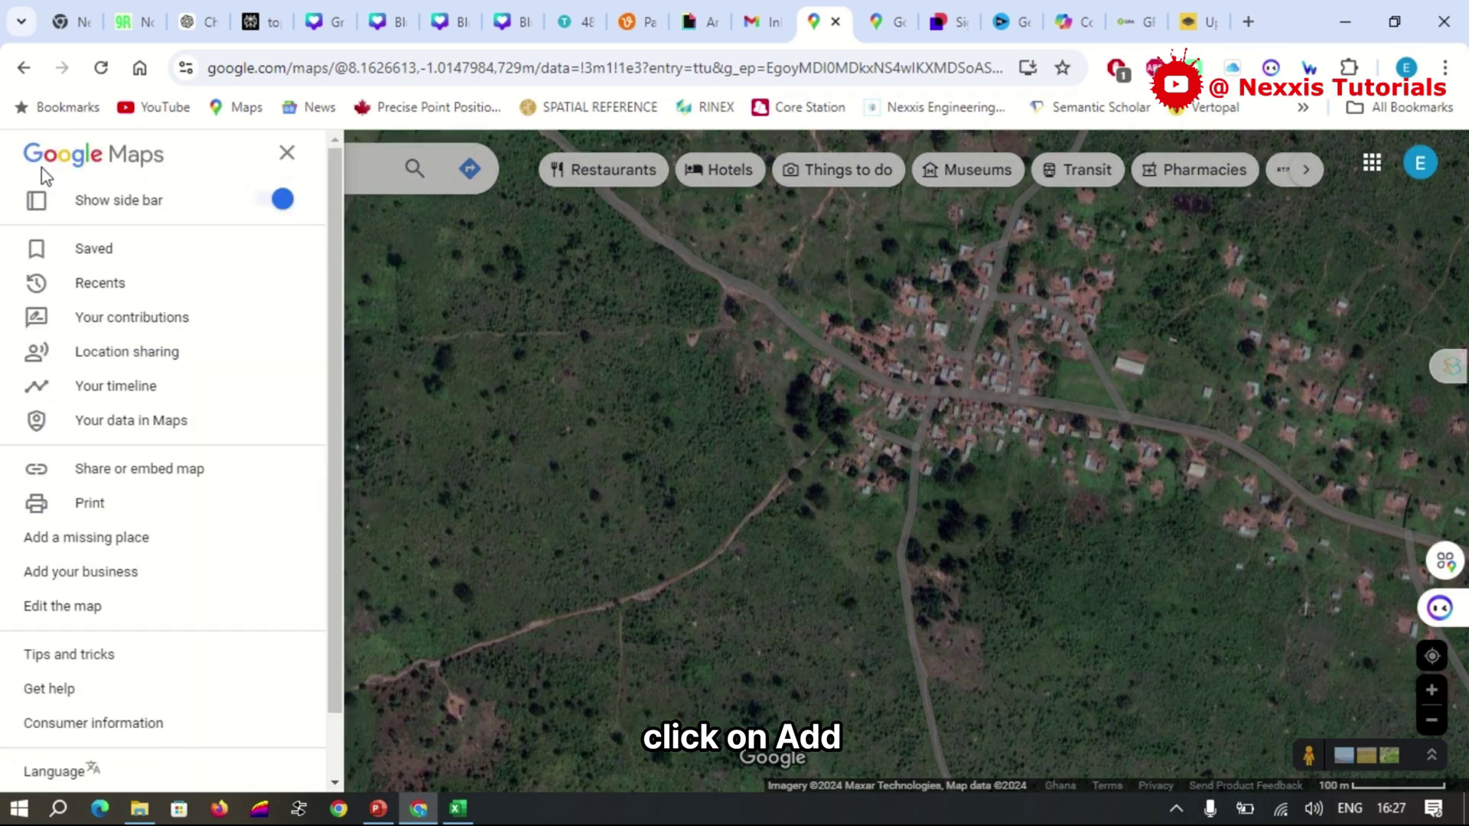
pyautogui.click(95, 539)
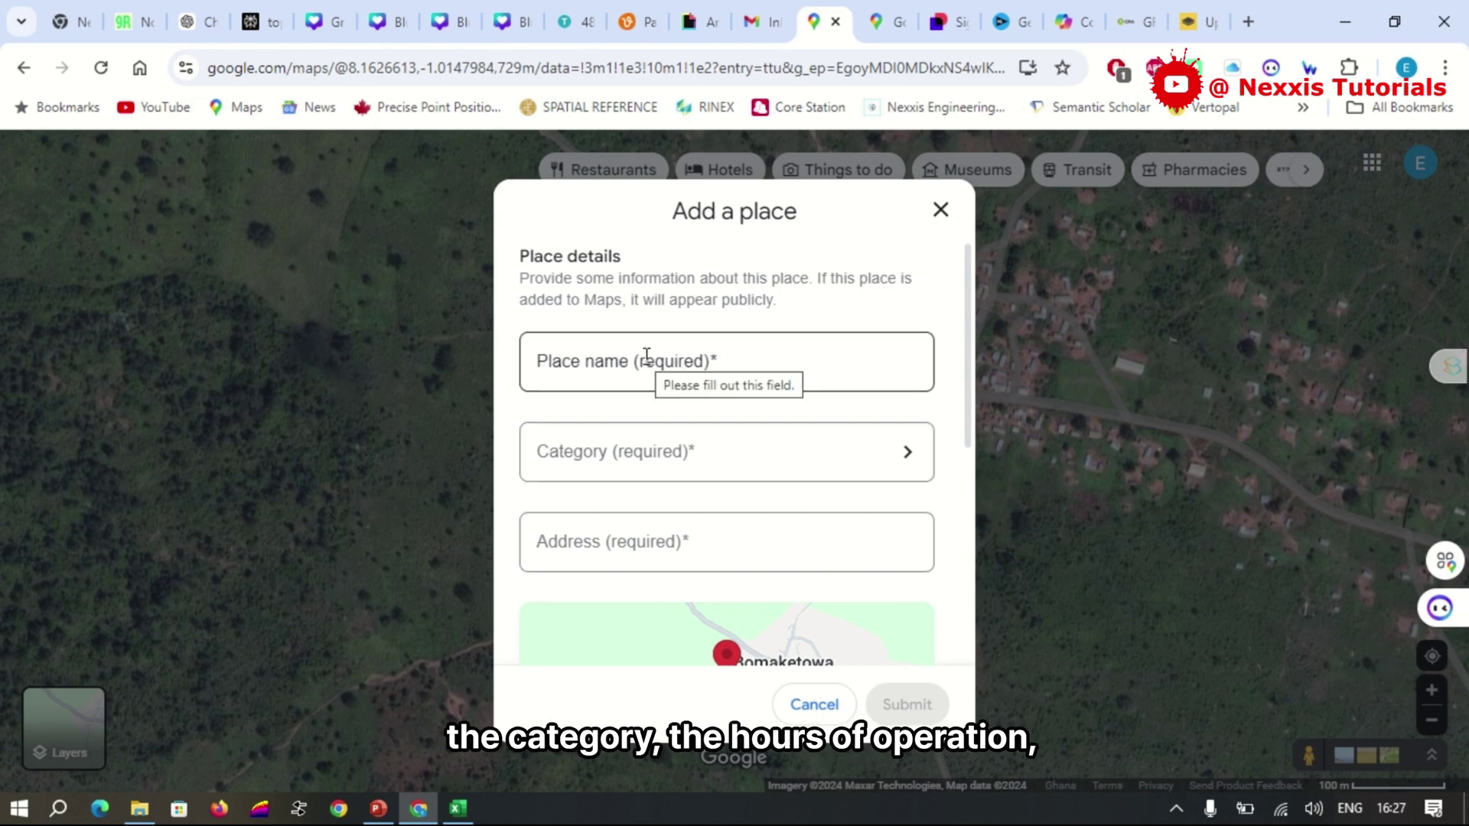
pyautogui.scroll(-2, 646, 357)
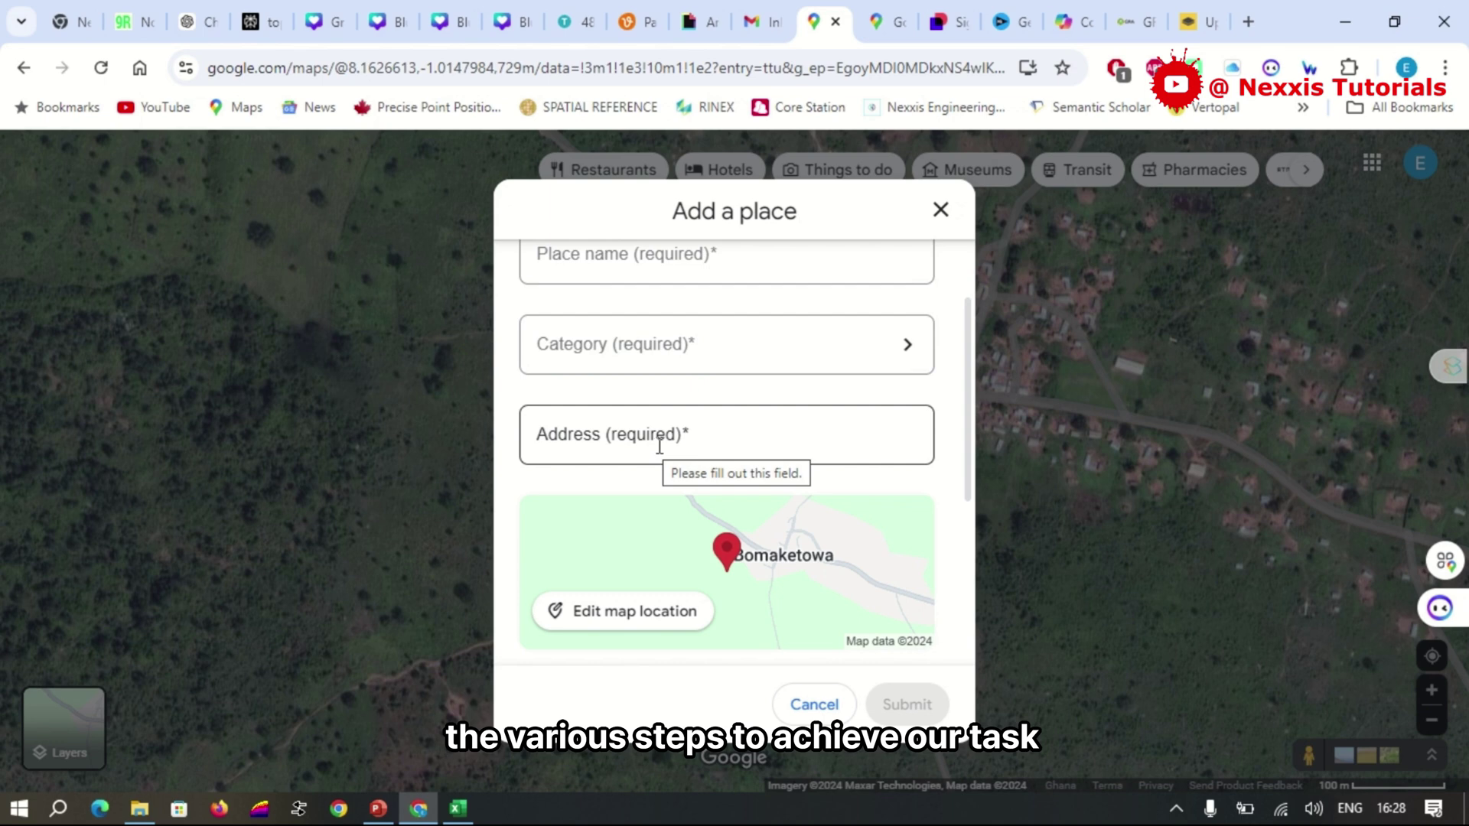
pyautogui.scroll(2, 658, 444)
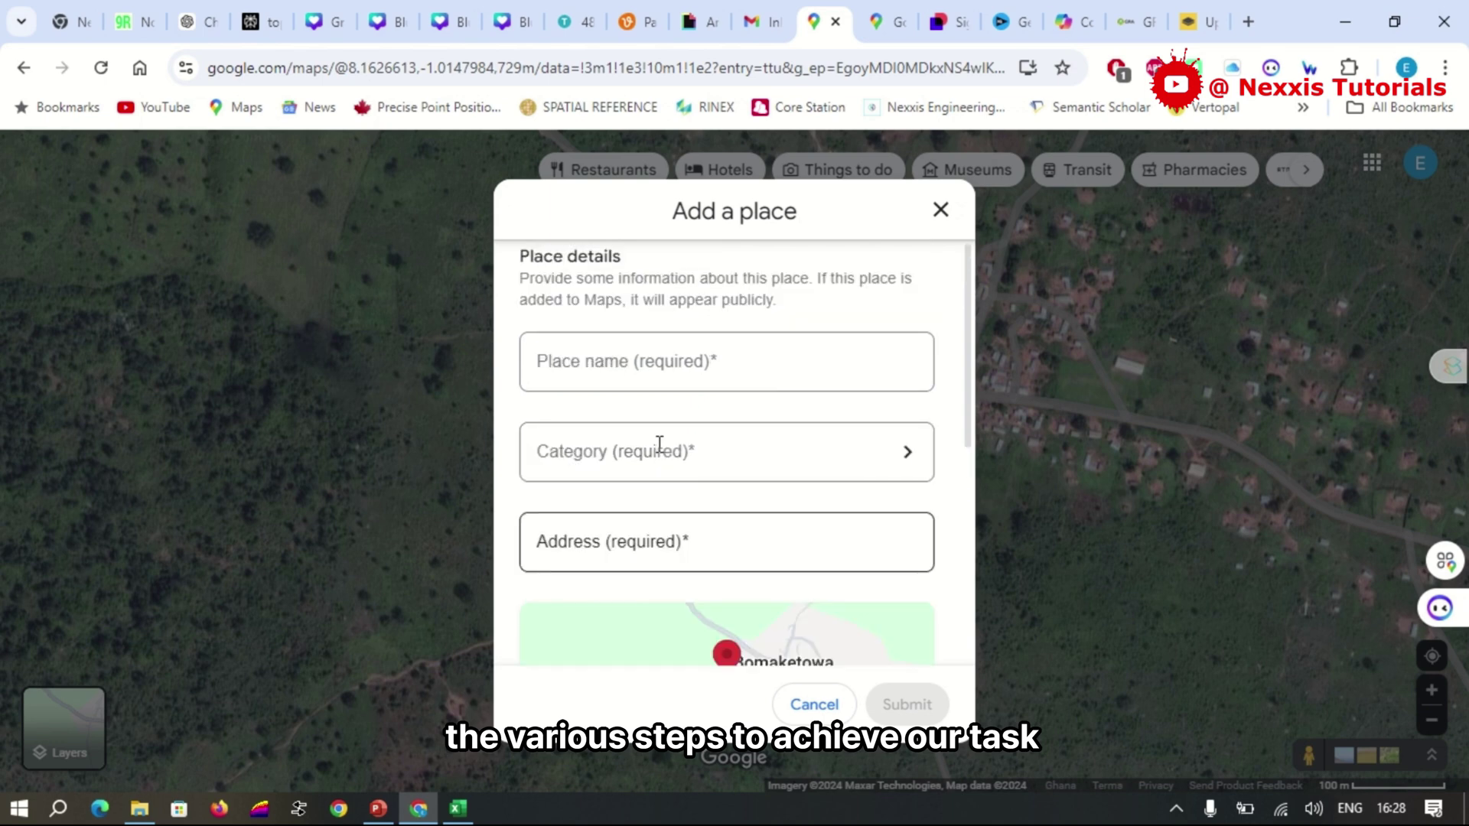
pyautogui.click(698, 550)
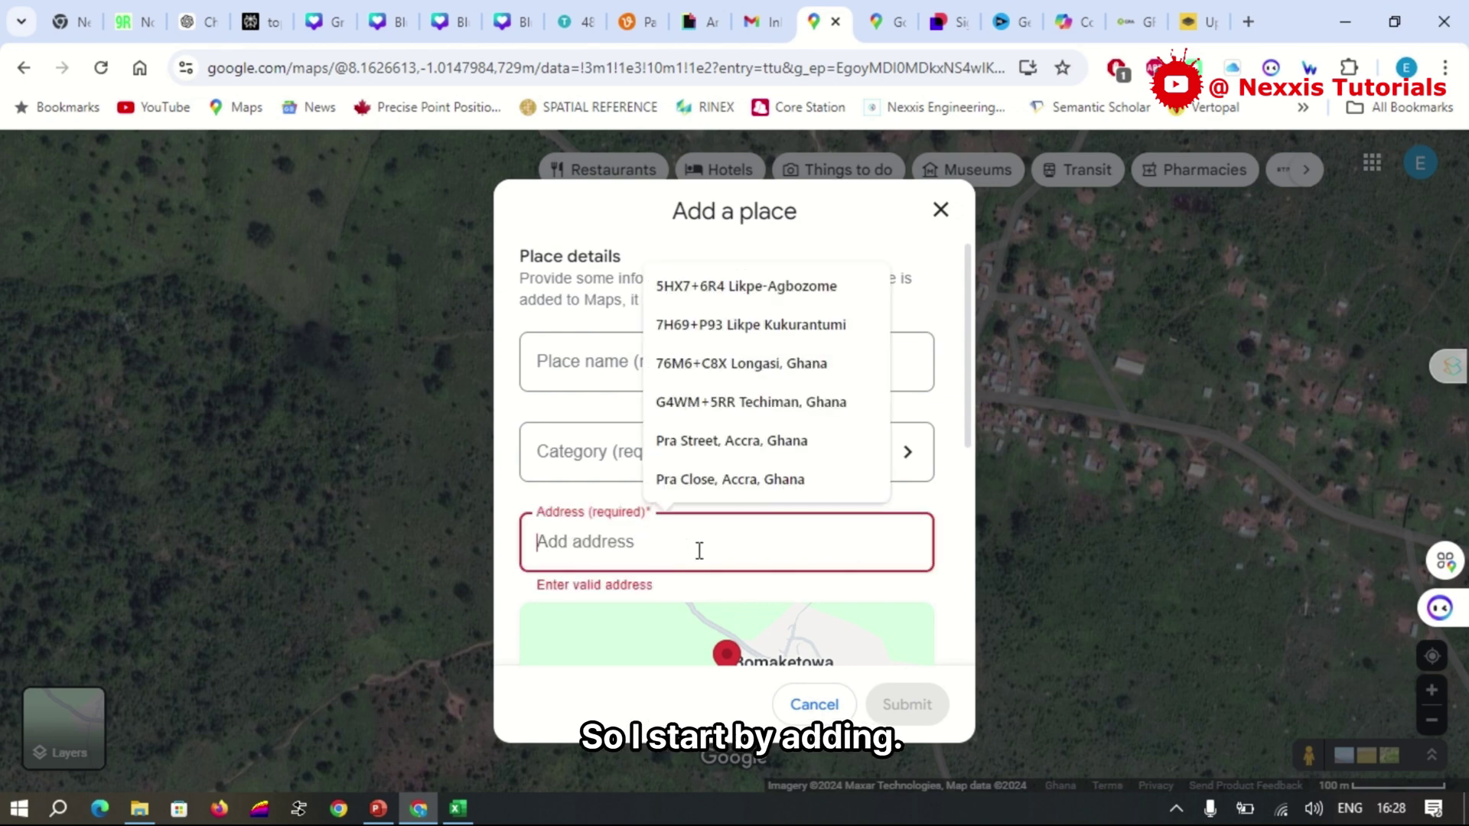
pyautogui.rightClick(698, 550)
pyautogui.click(797, 282)
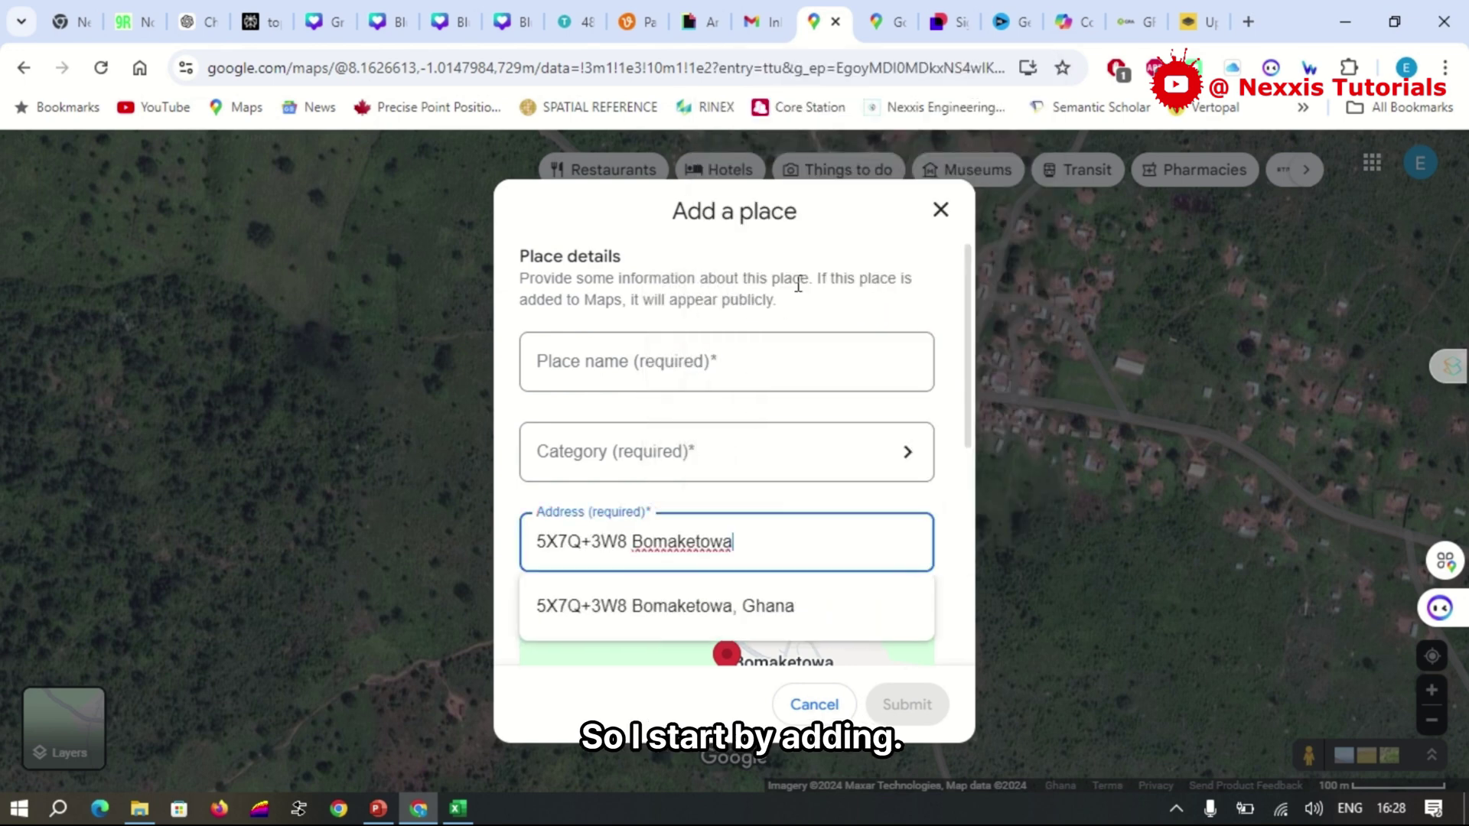
pyautogui.click(796, 608)
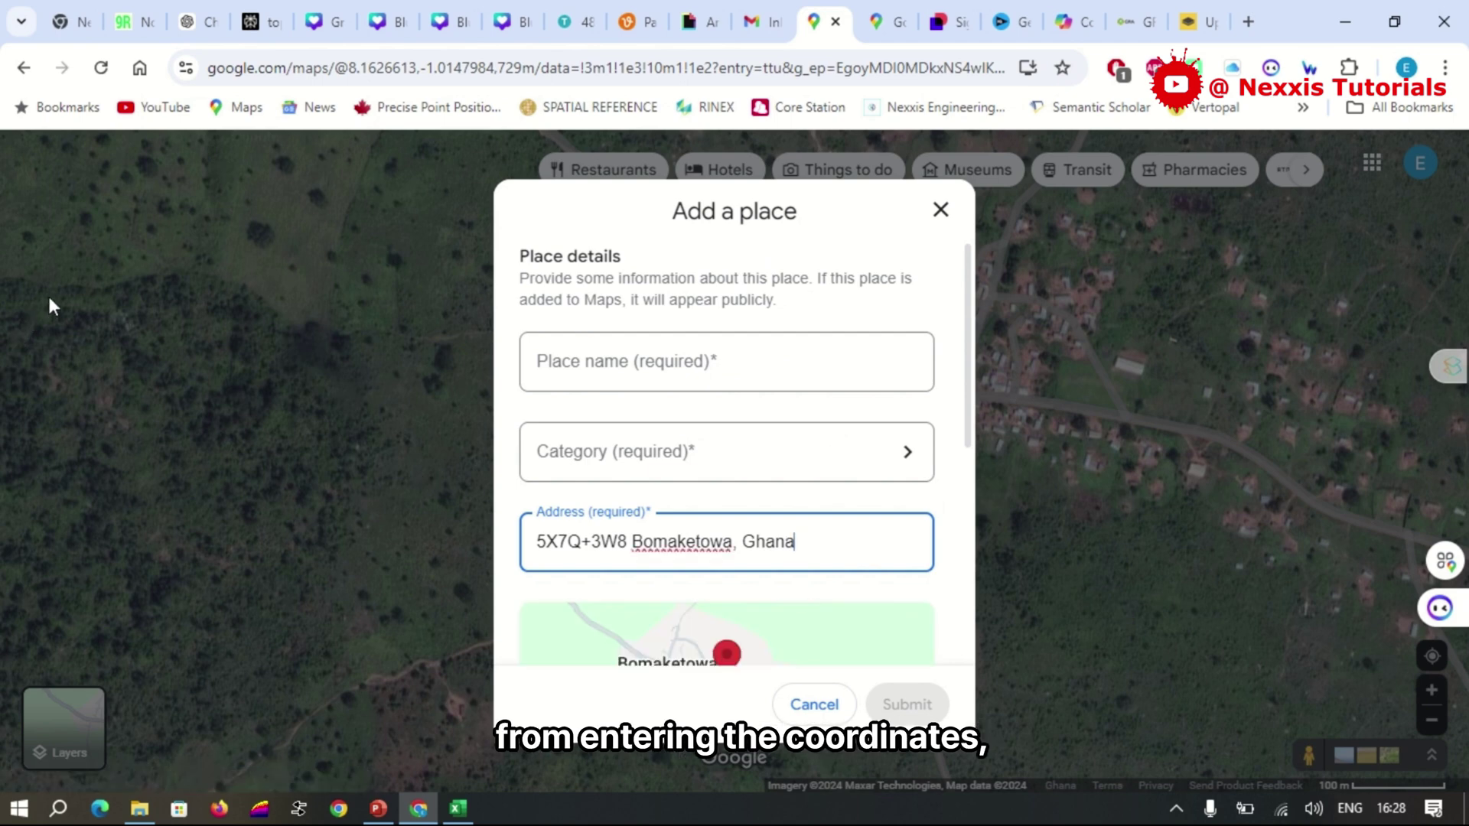
# - Copy cell C4 from the spreadsheet and paste 'Nchamba CHPS Compound' as the place name
pyautogui.click(463, 811)
pyautogui.click(928, 364)
pyautogui.rightClick(927, 364)
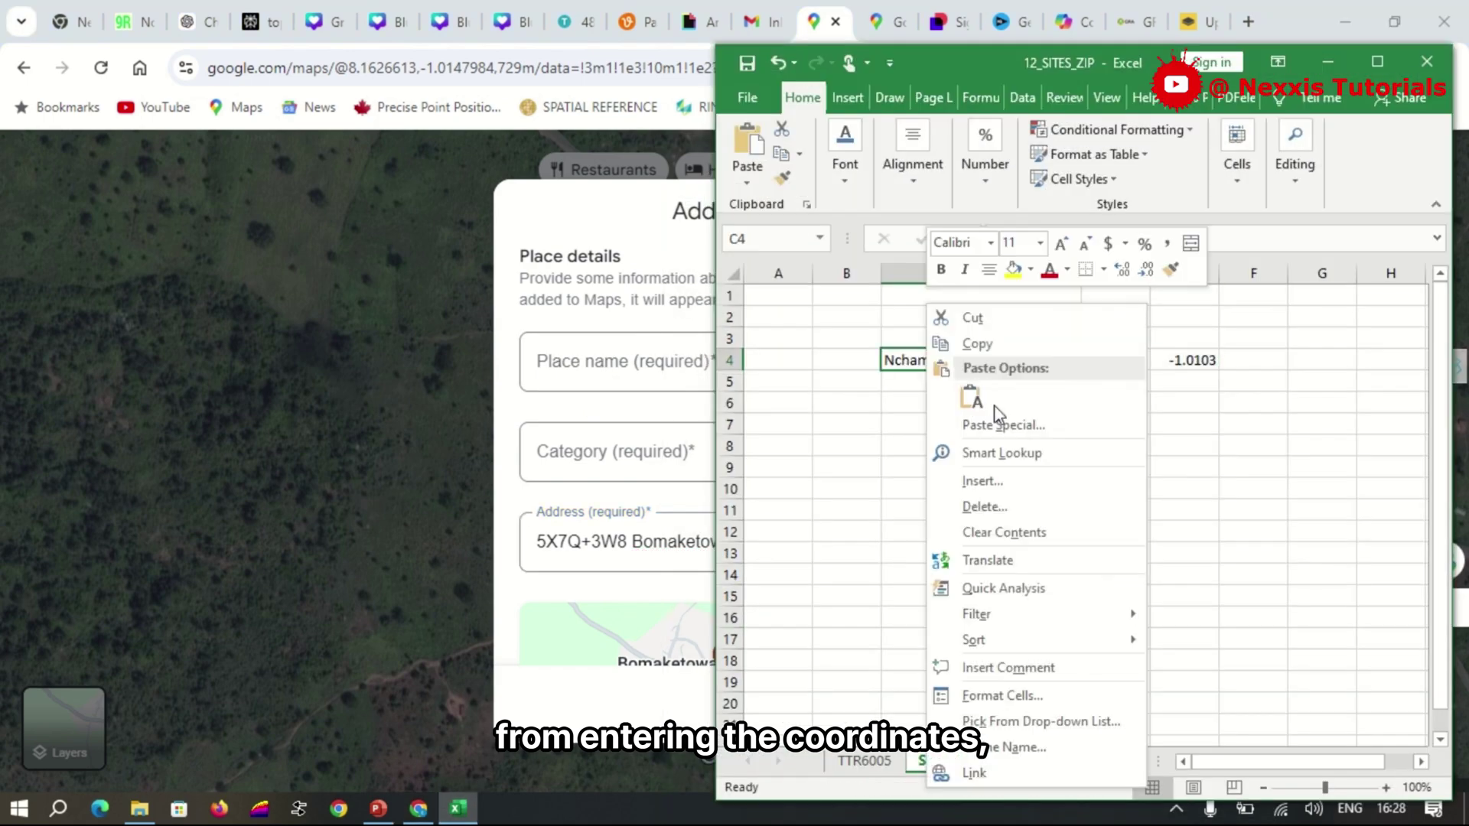
pyautogui.click(1006, 352)
pyautogui.click(656, 352)
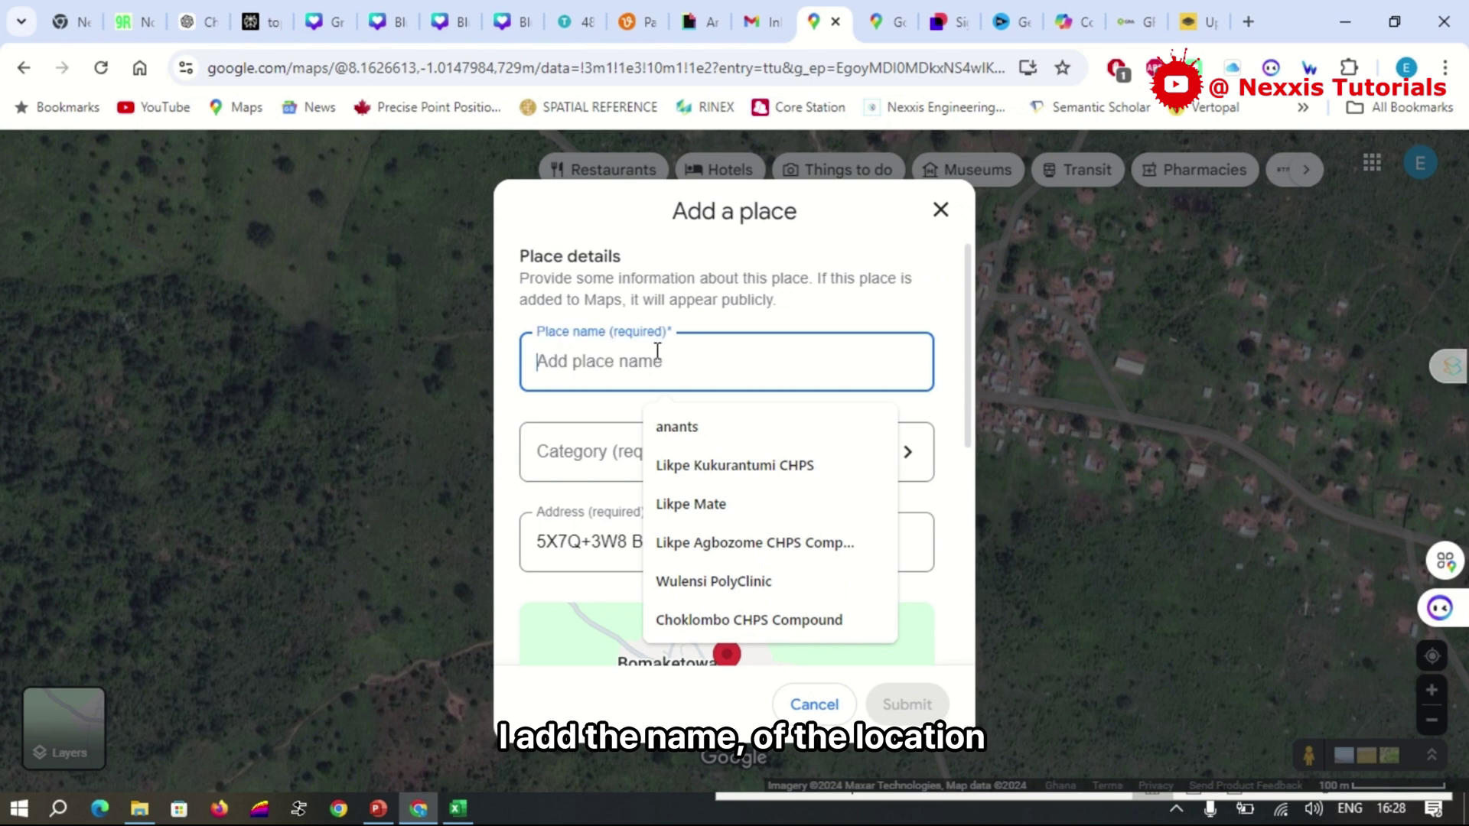
pyautogui.hotkey('ctrl', 'v')
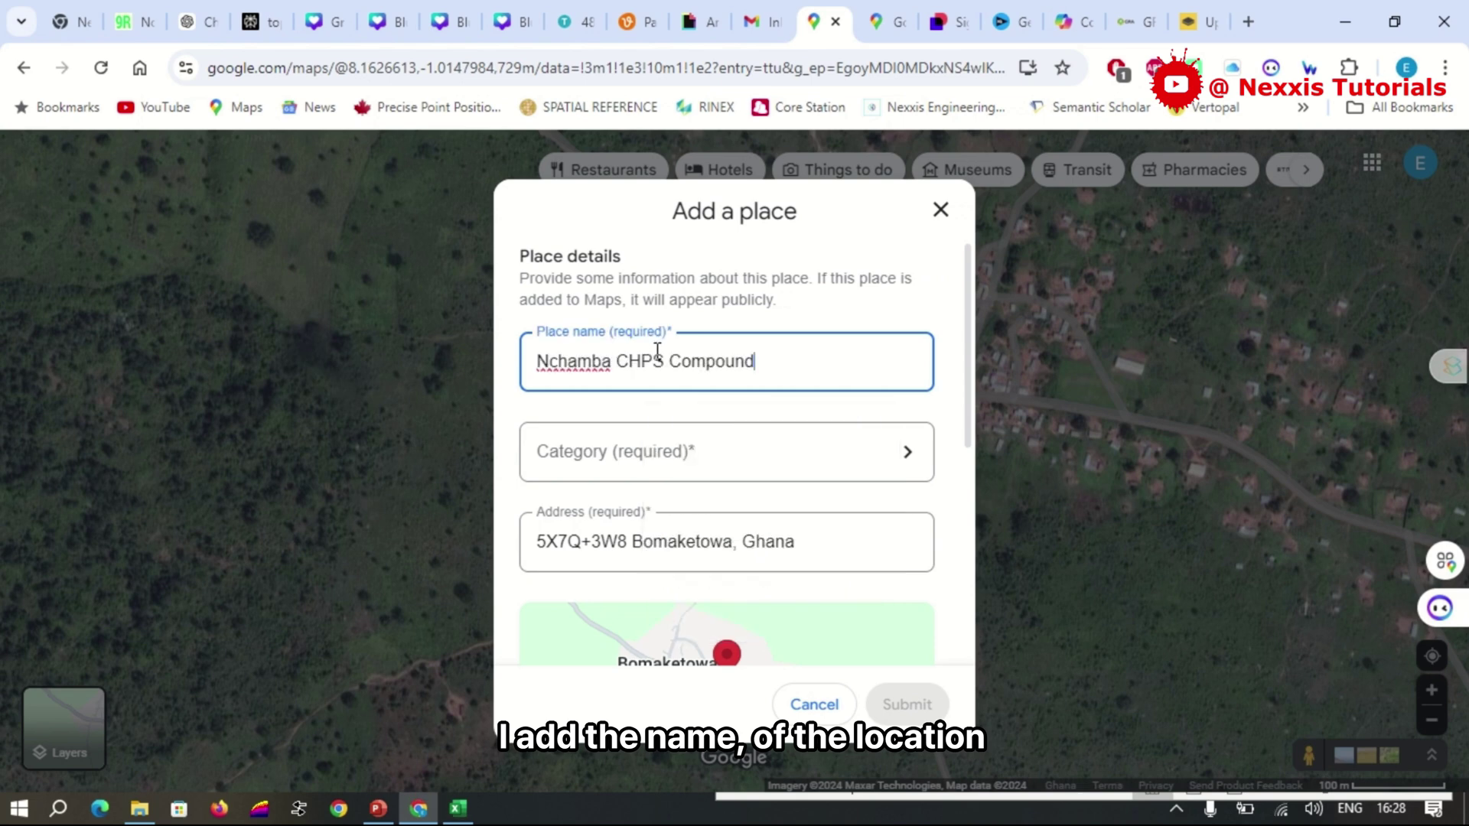
# - Search the categories for 'commun' and pick Community health centre
pyautogui.click(664, 454)
pyautogui.scroll(-3, 664, 456)
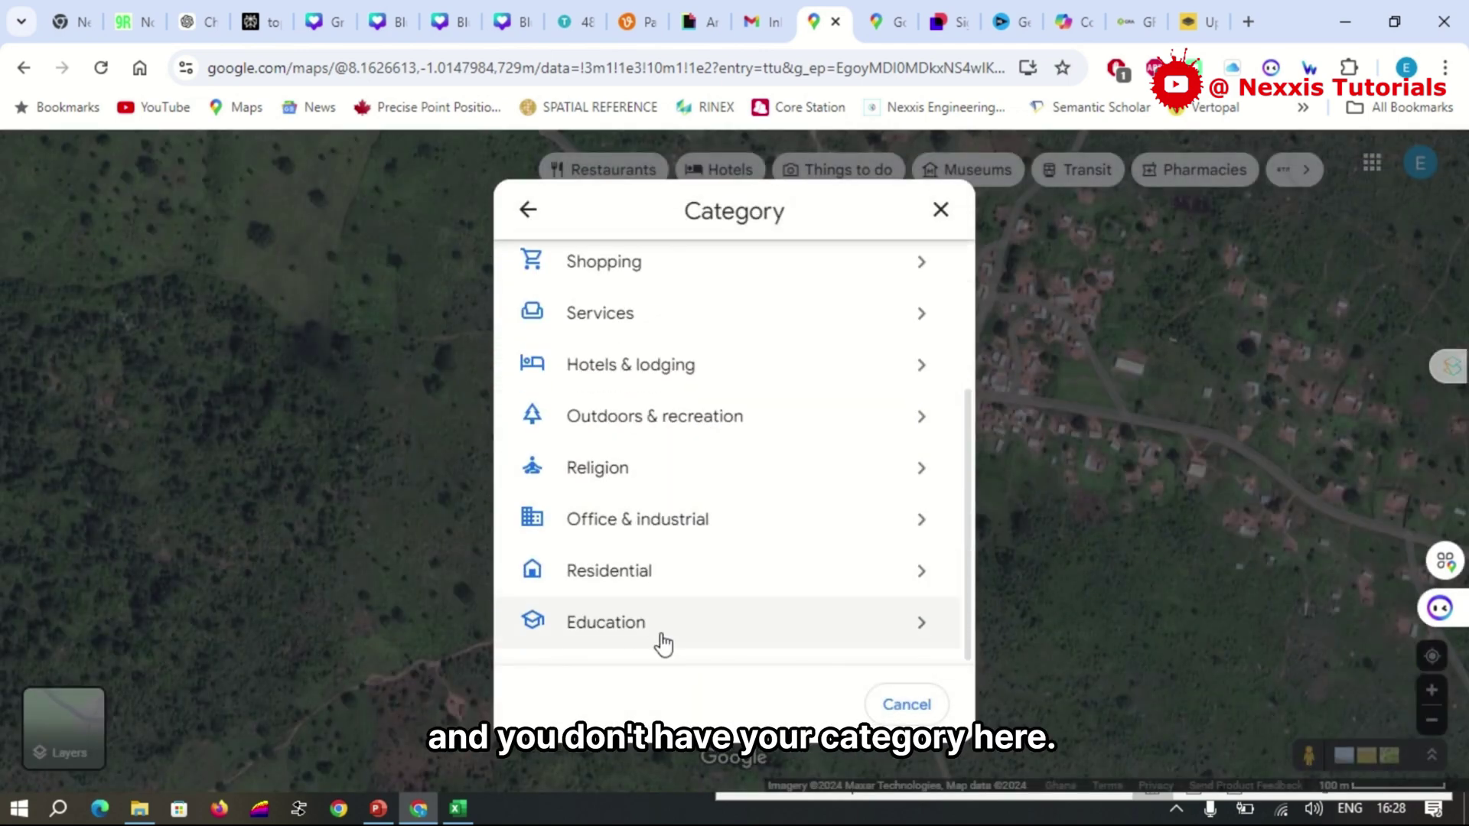
pyautogui.scroll(3, 663, 640)
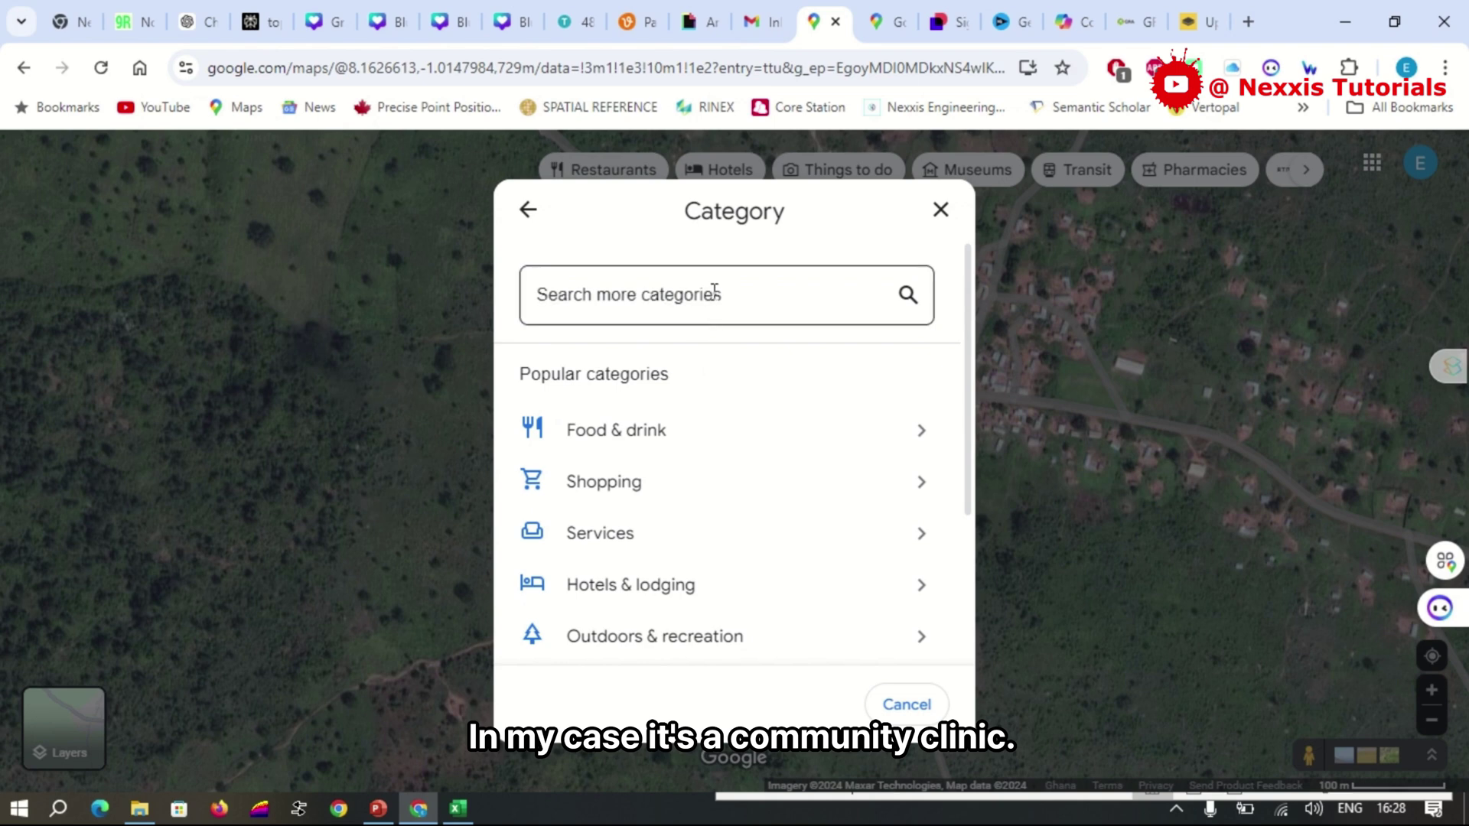
pyautogui.click(714, 293)
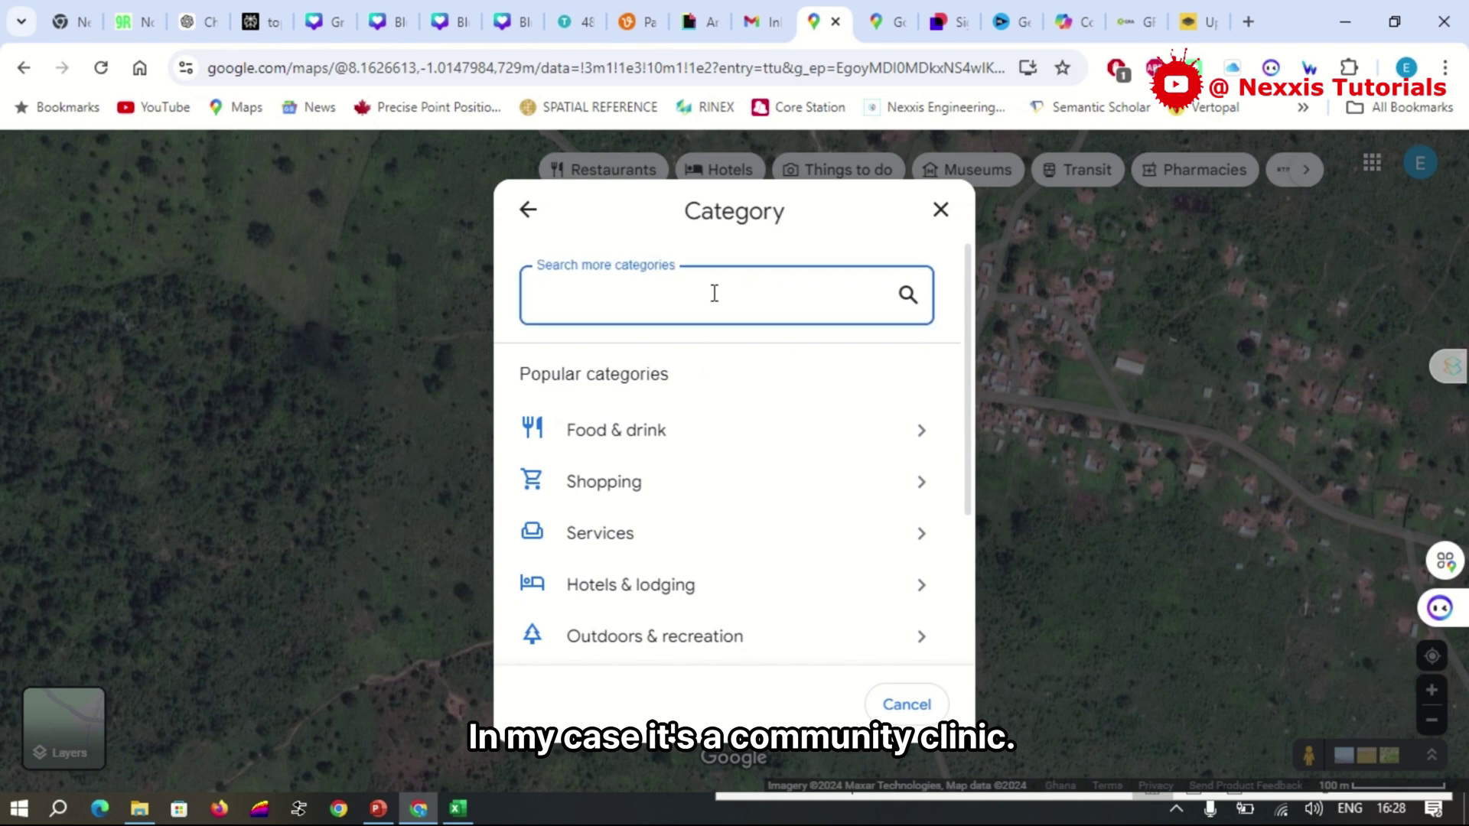
pyautogui.write('commun')
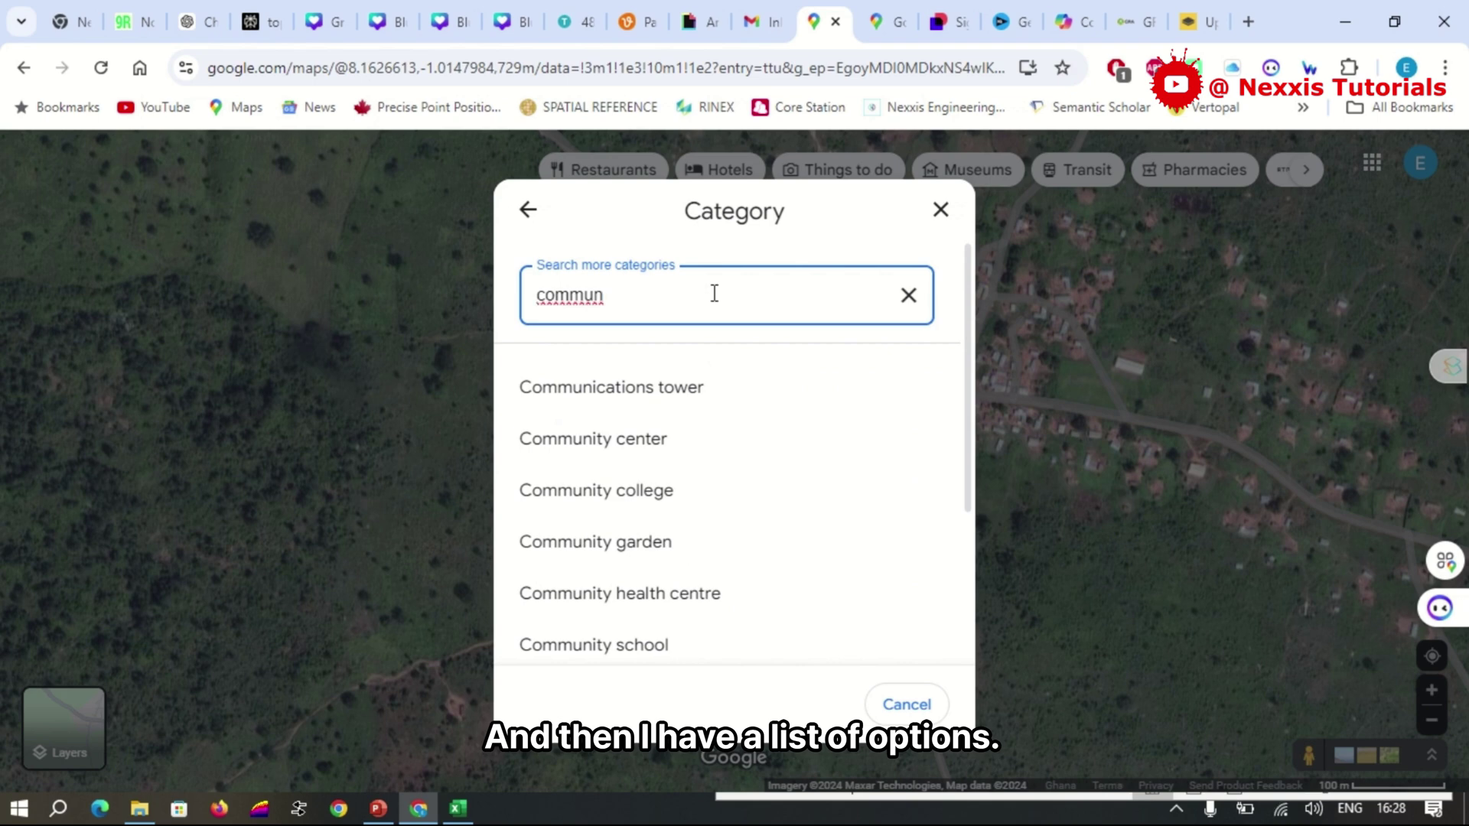
pyautogui.click(683, 600)
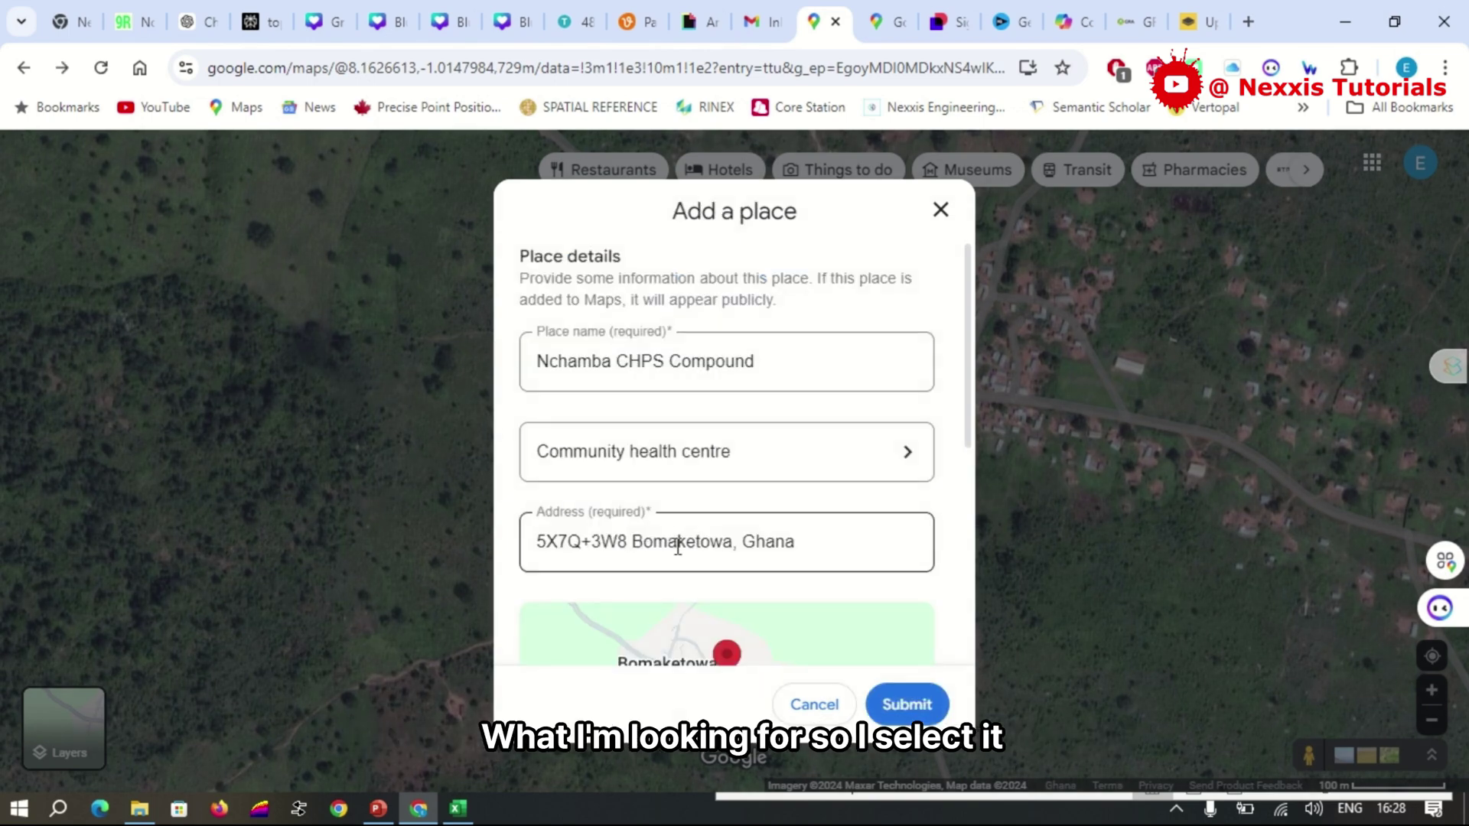
# - Enter Pru East as the Located within area and expand the hours and contact details
pyautogui.scroll(-5, 776, 459)
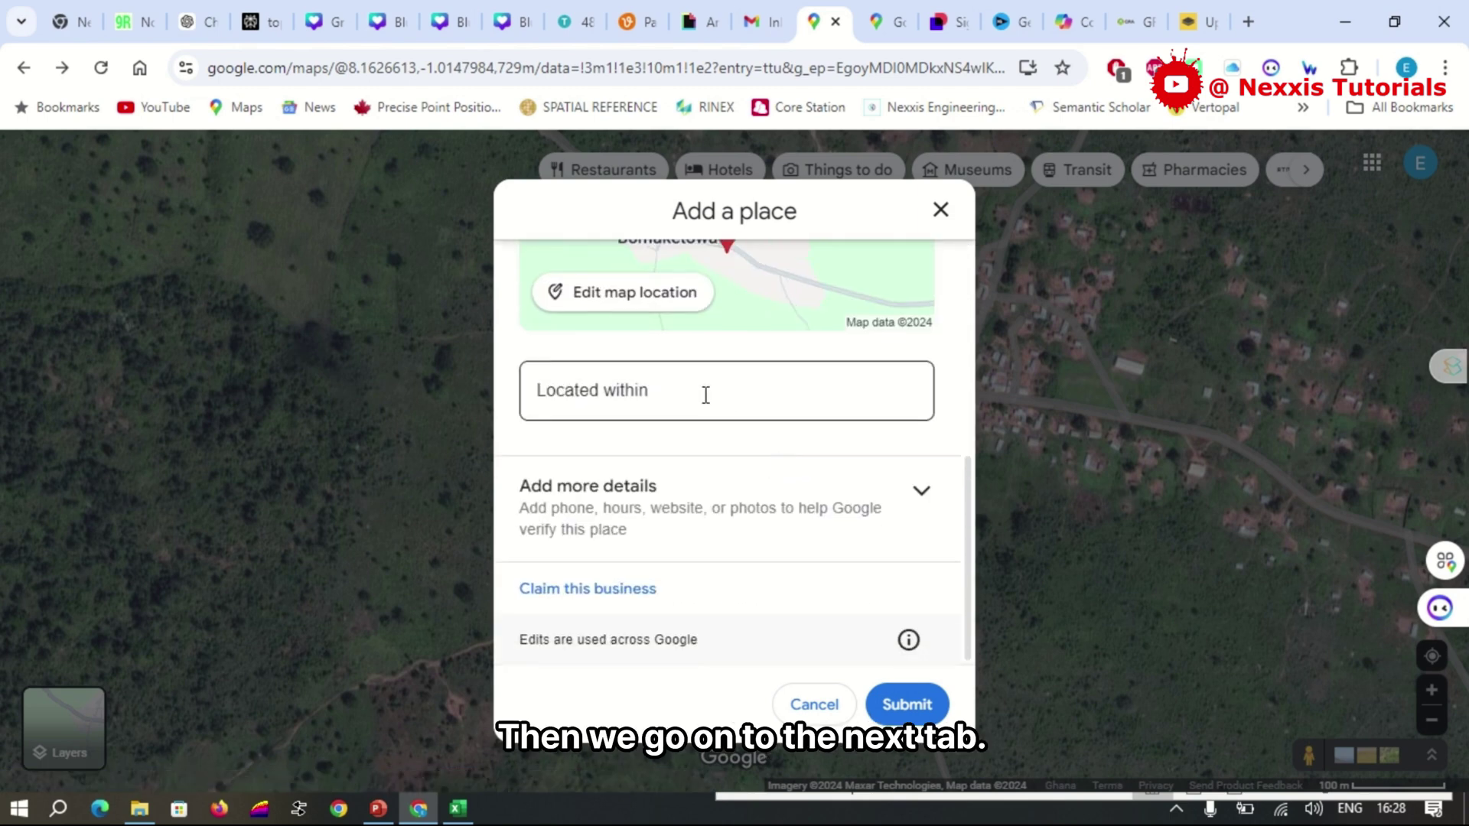
pyautogui.click(706, 394)
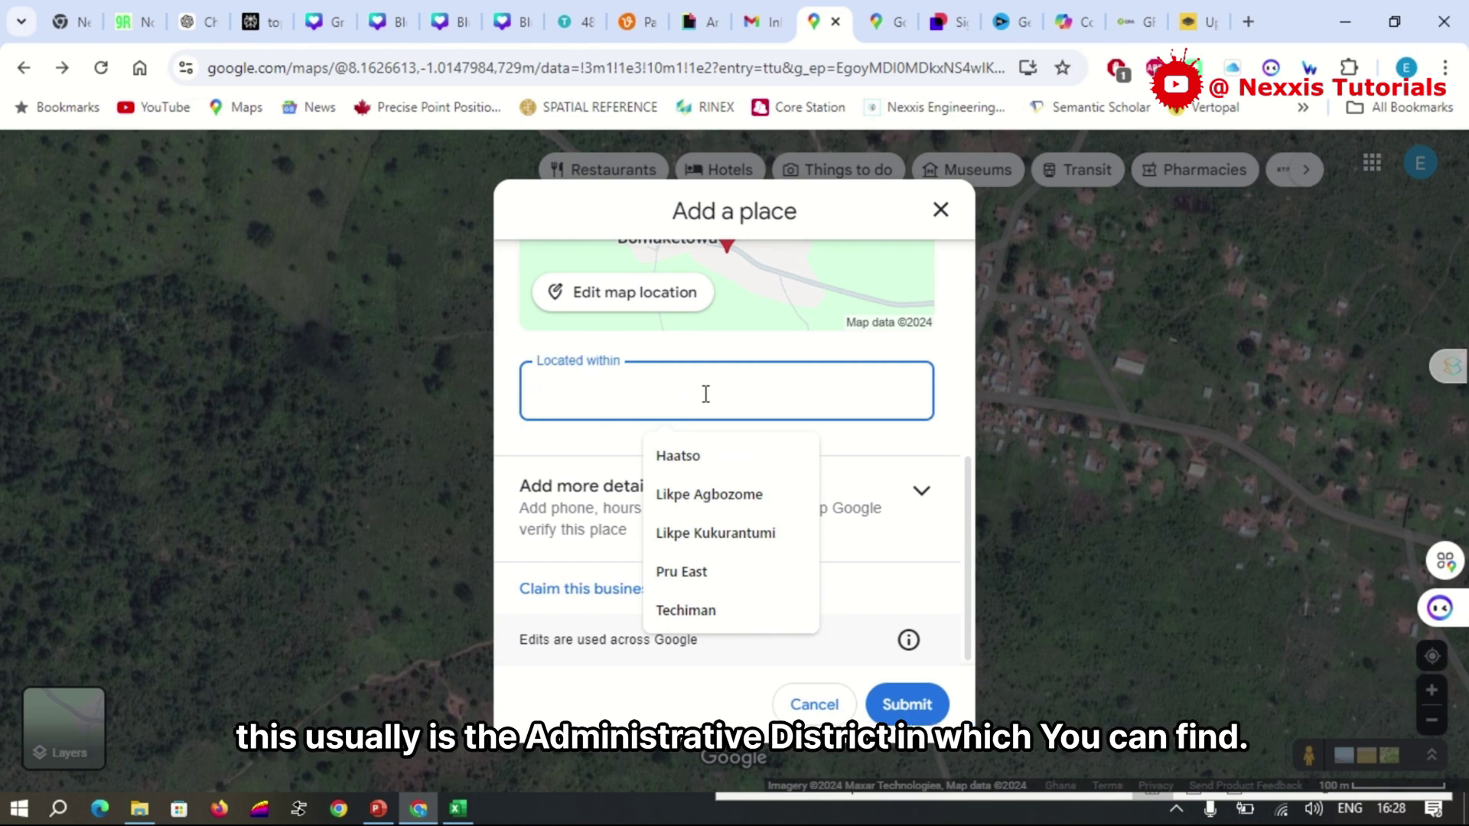
pyautogui.scroll(1, 704, 400)
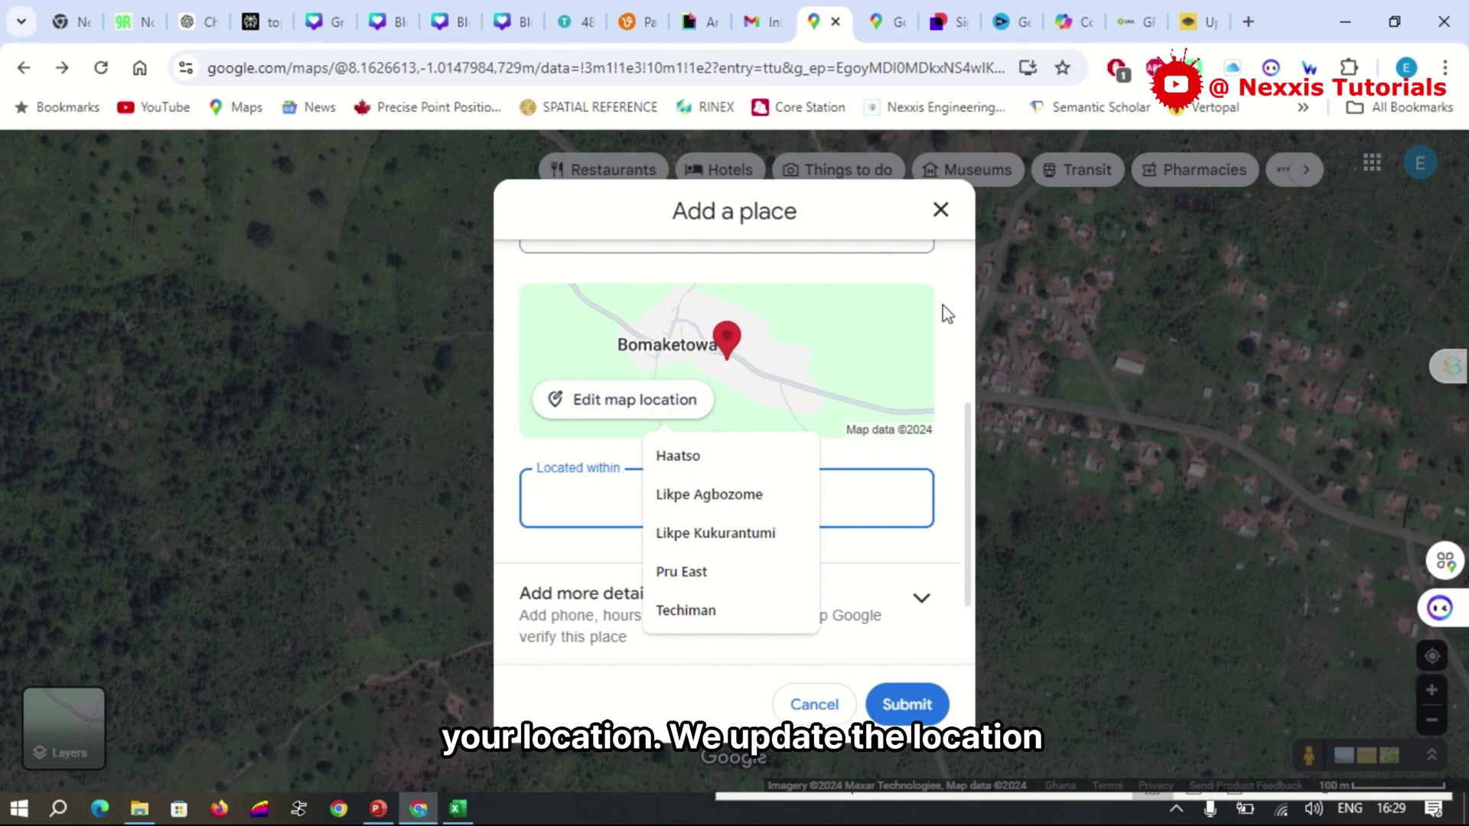
pyautogui.click(586, 500)
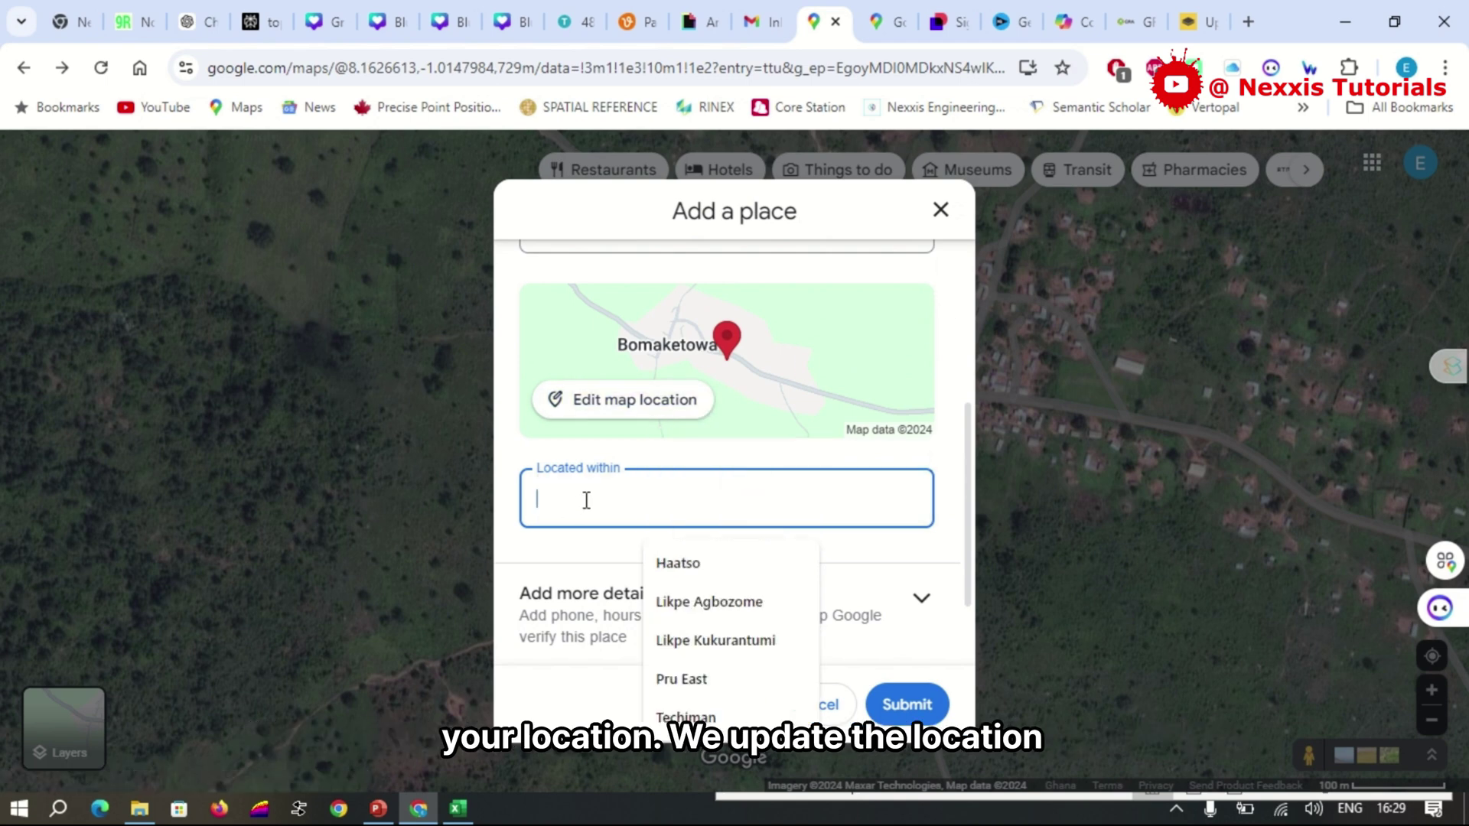
pyautogui.click(663, 505)
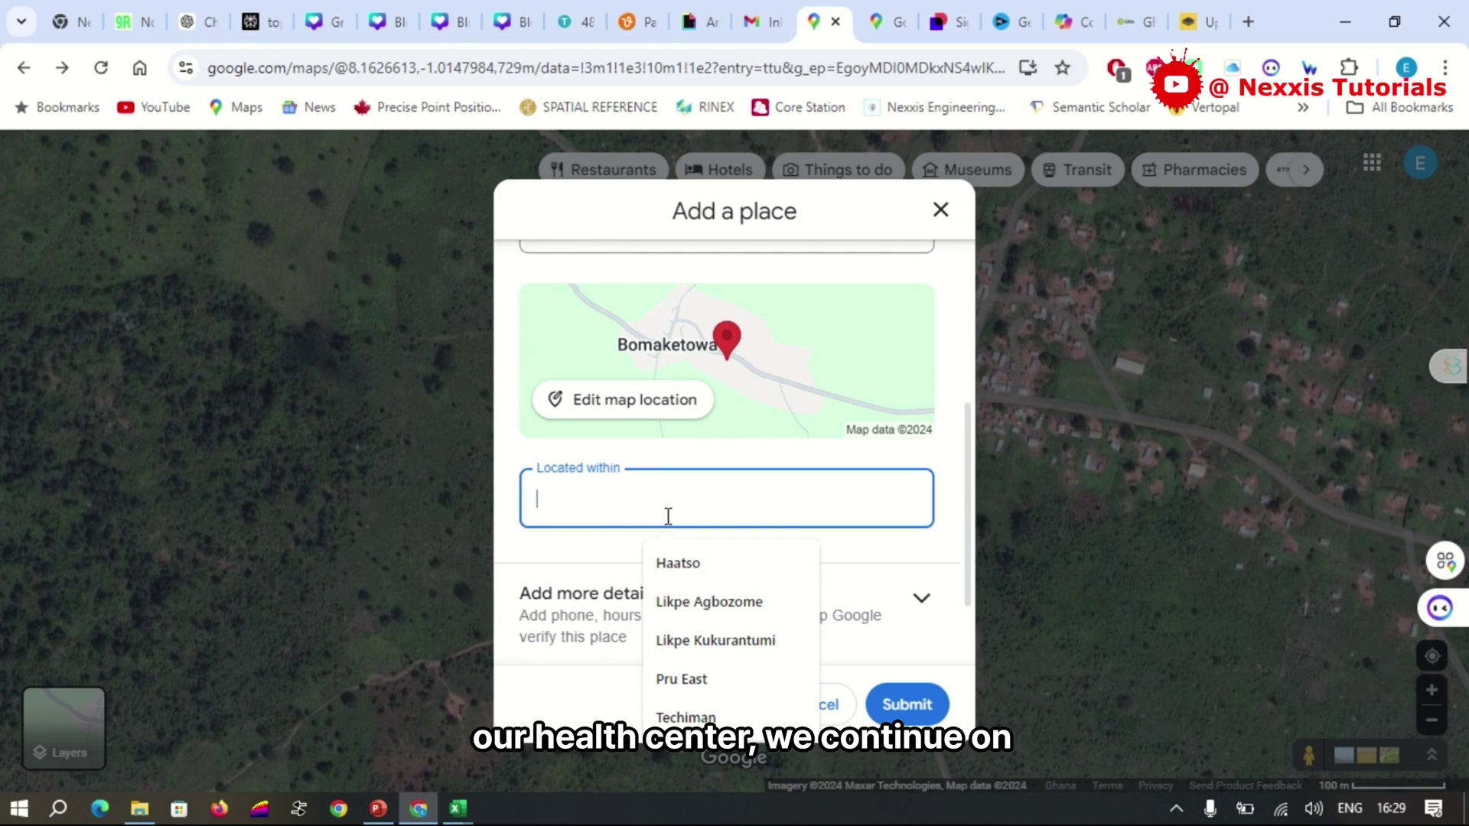
pyautogui.write('Pru East')
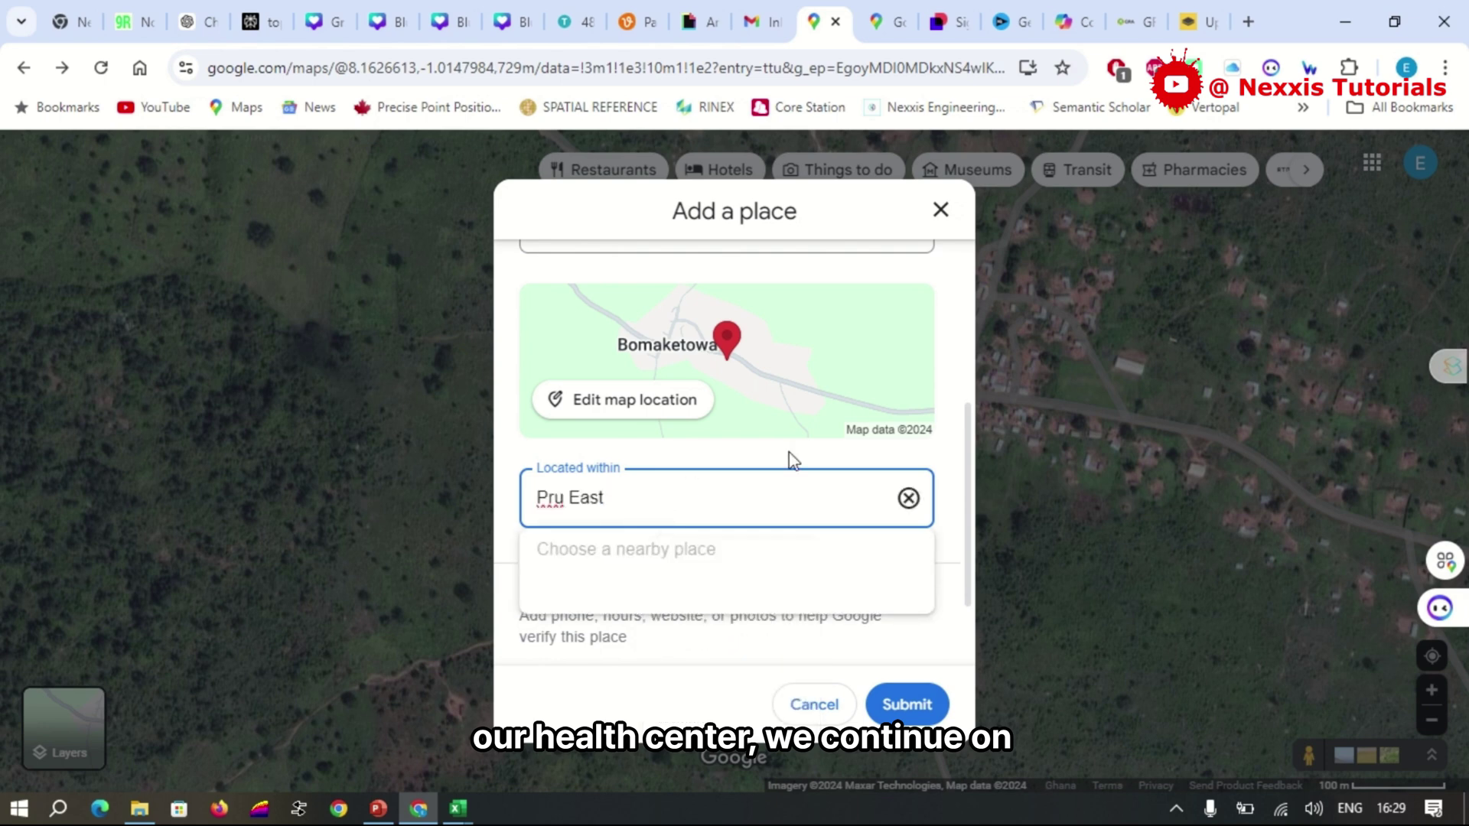
pyautogui.click(949, 457)
pyautogui.scroll(-1, 951, 454)
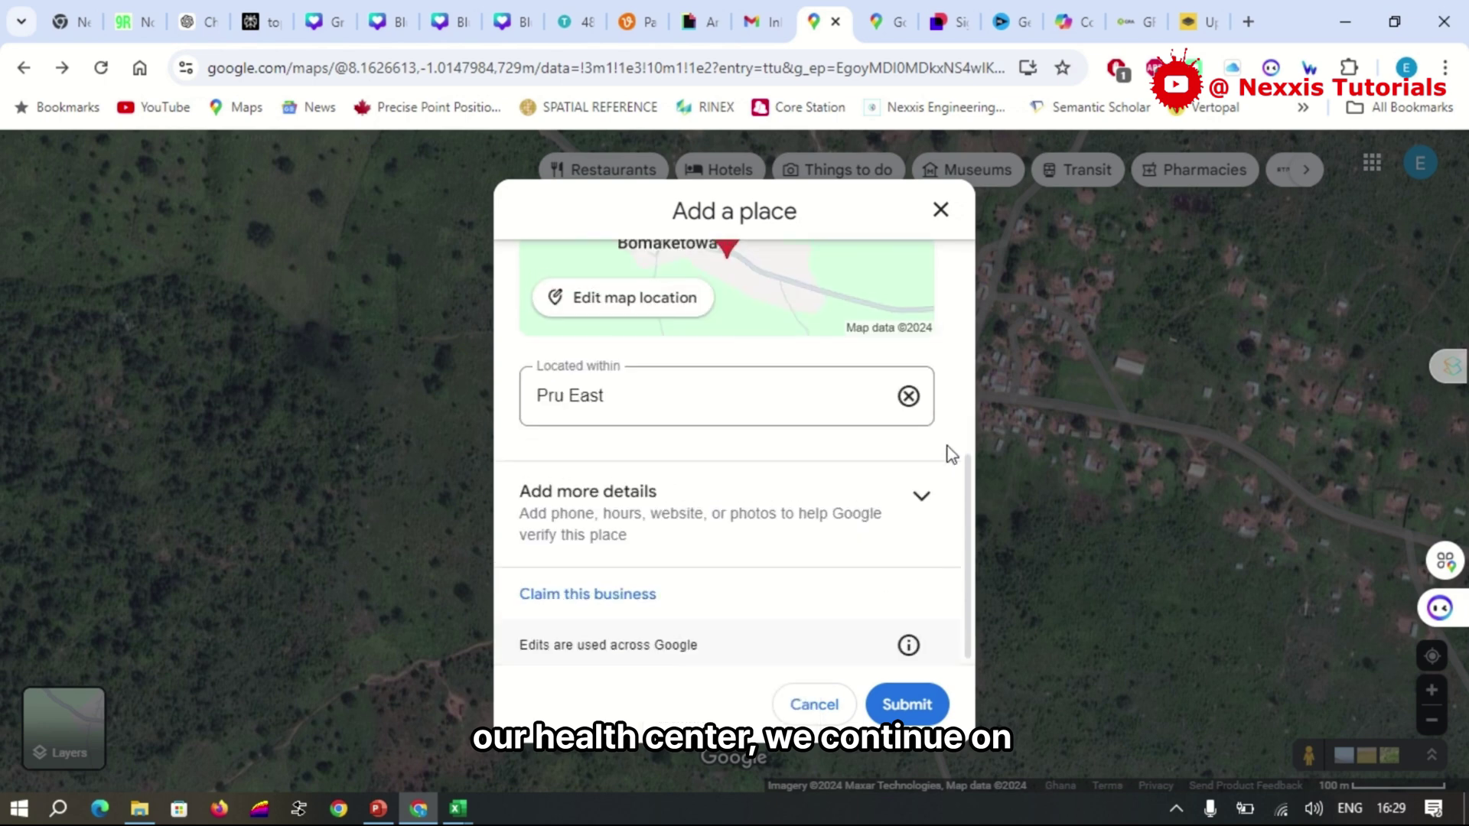
pyautogui.click(922, 494)
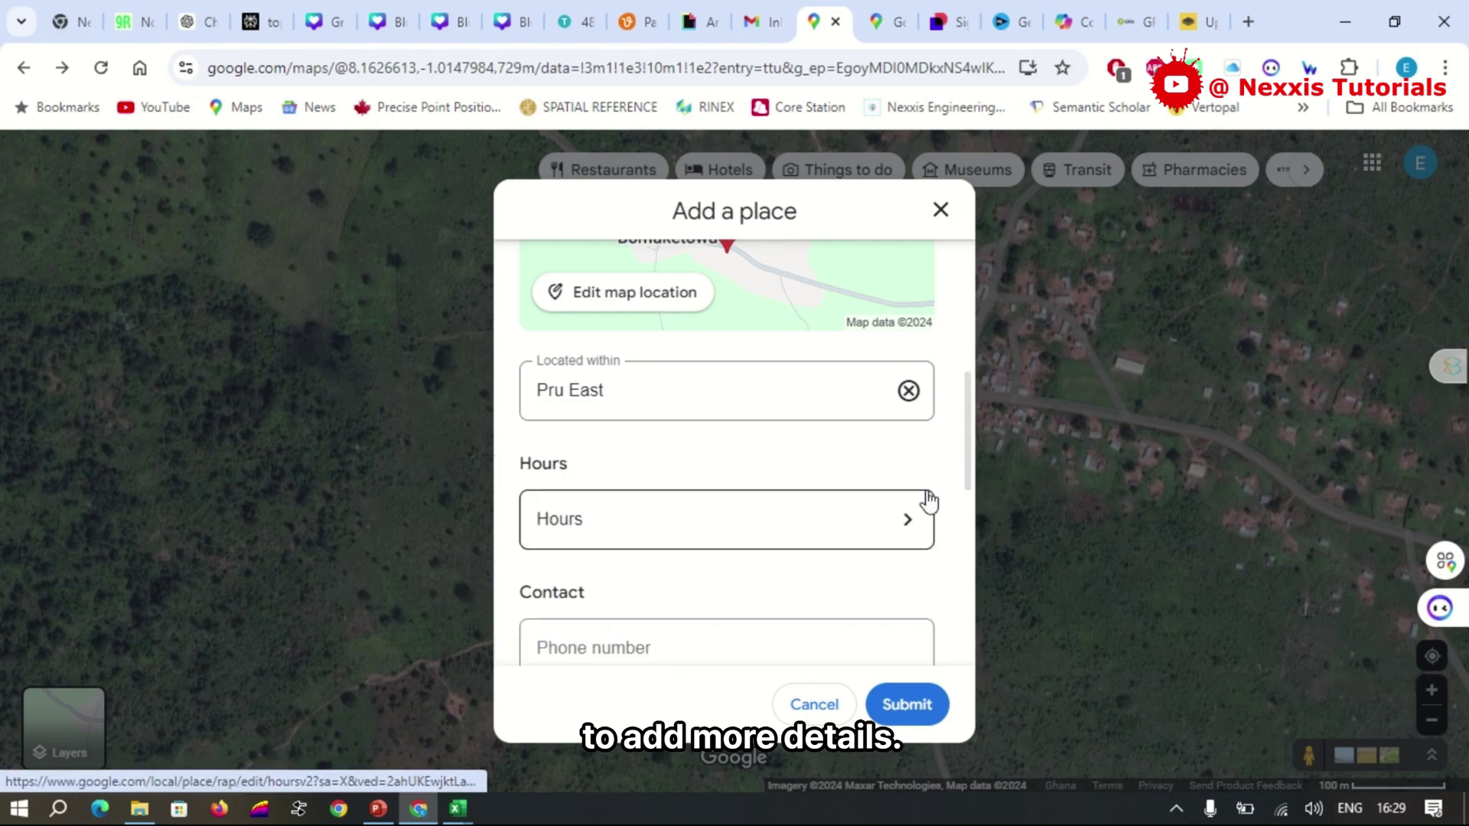
pyautogui.scroll(-1, 928, 497)
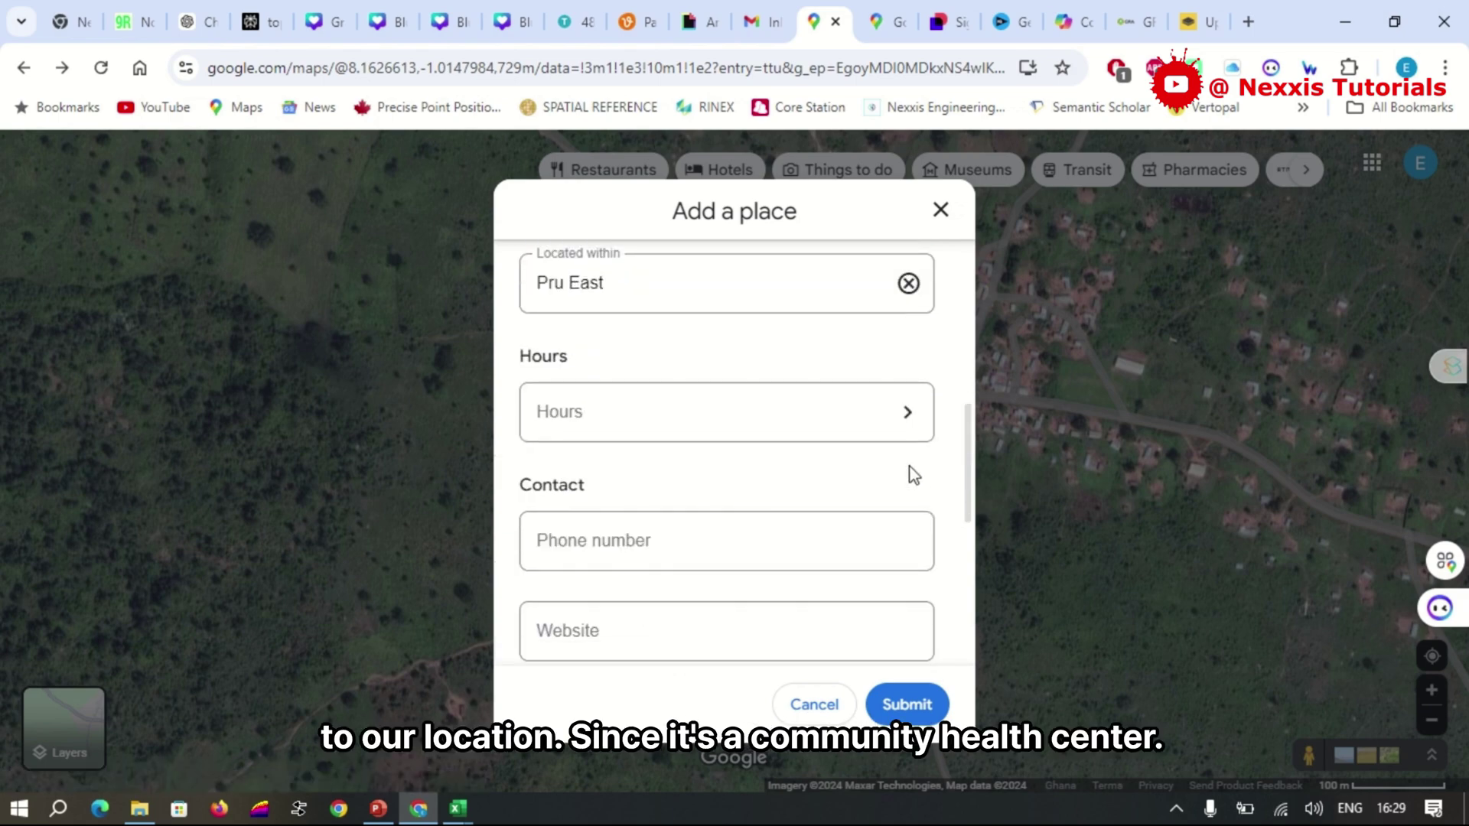
# - Set Monday's hours to open 09:00–15:00
pyautogui.click(897, 415)
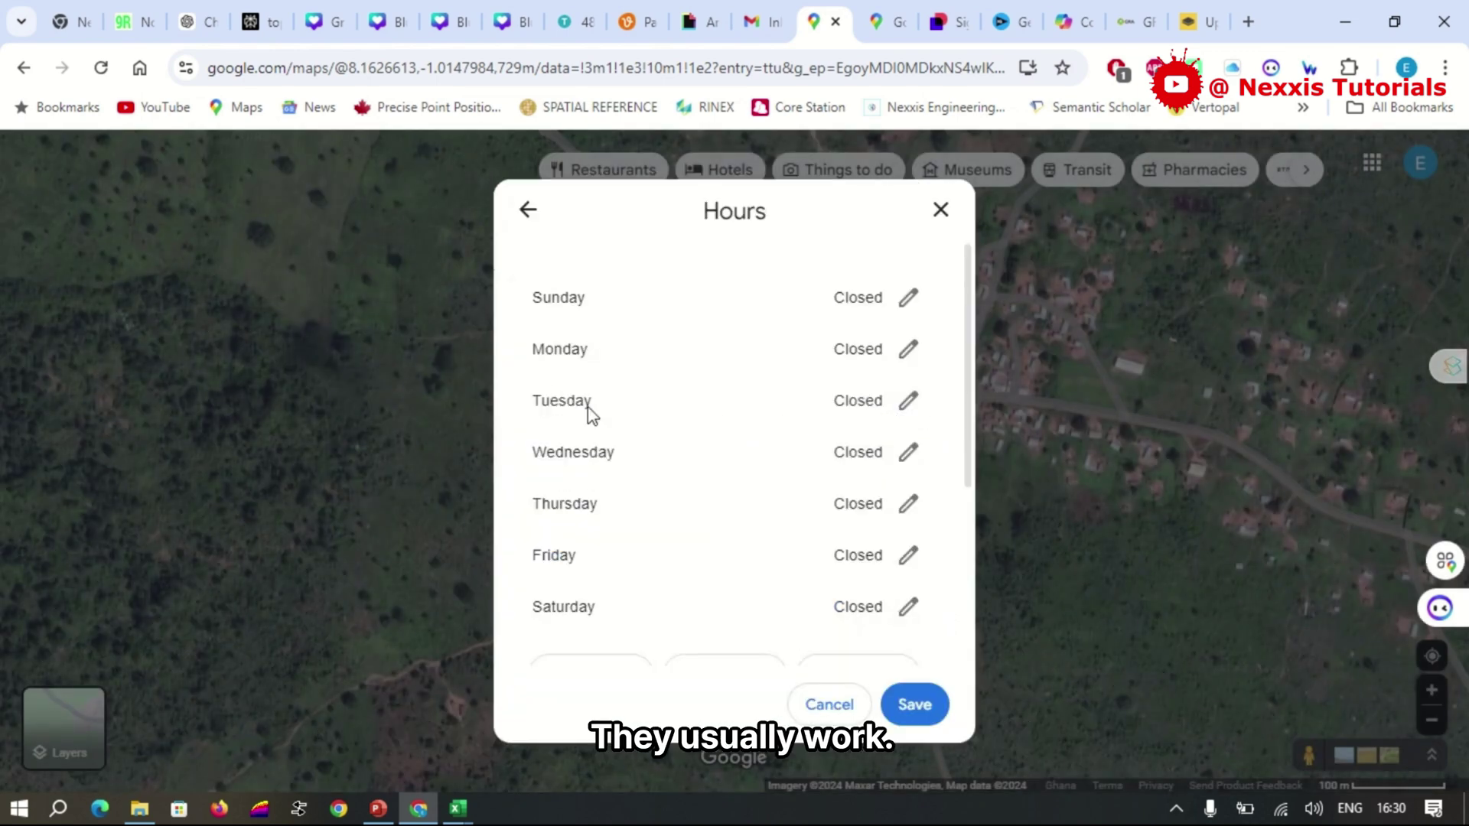
pyautogui.click(910, 354)
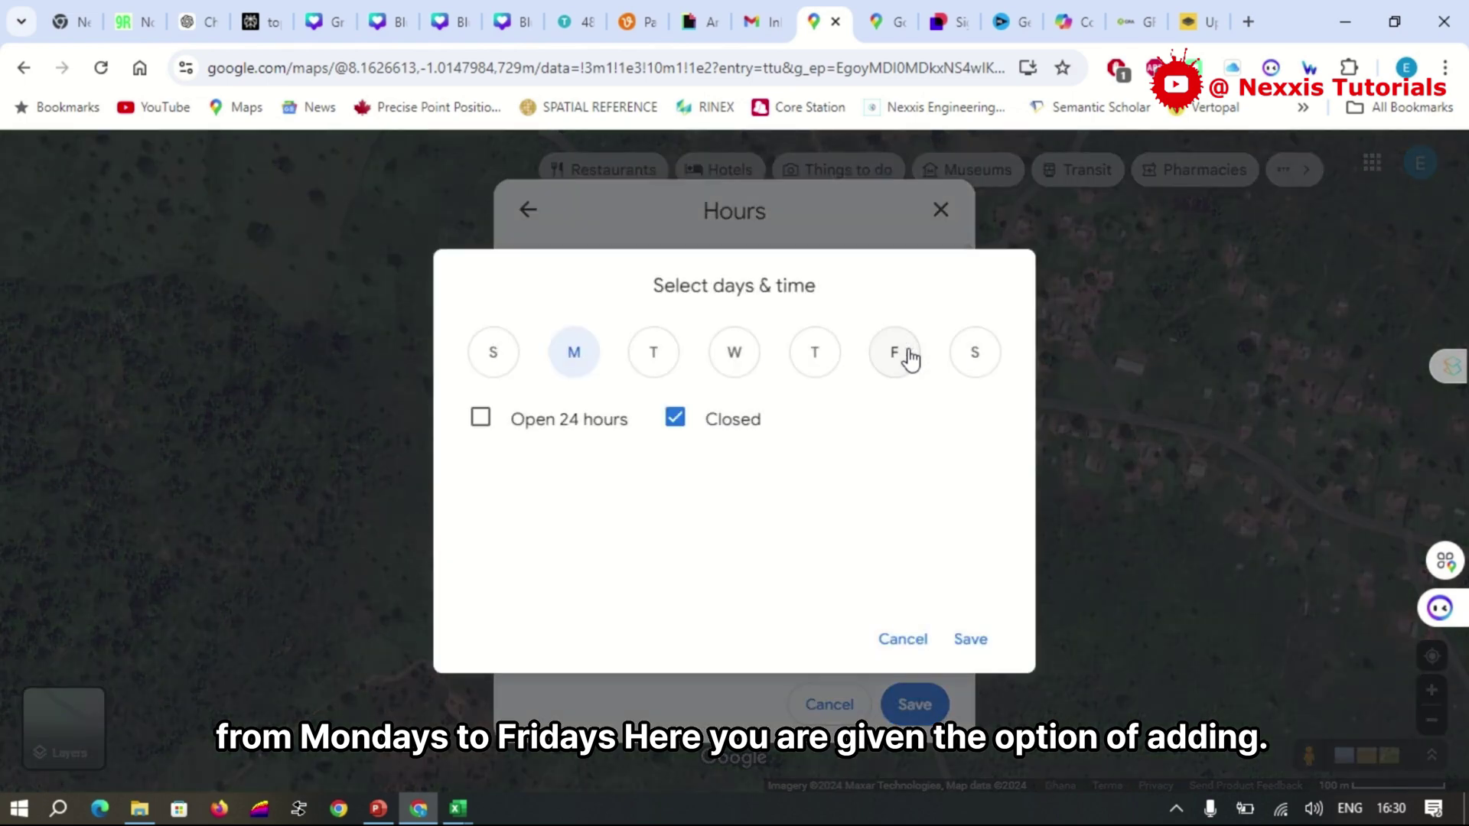
pyautogui.click(673, 419)
pyautogui.click(494, 493)
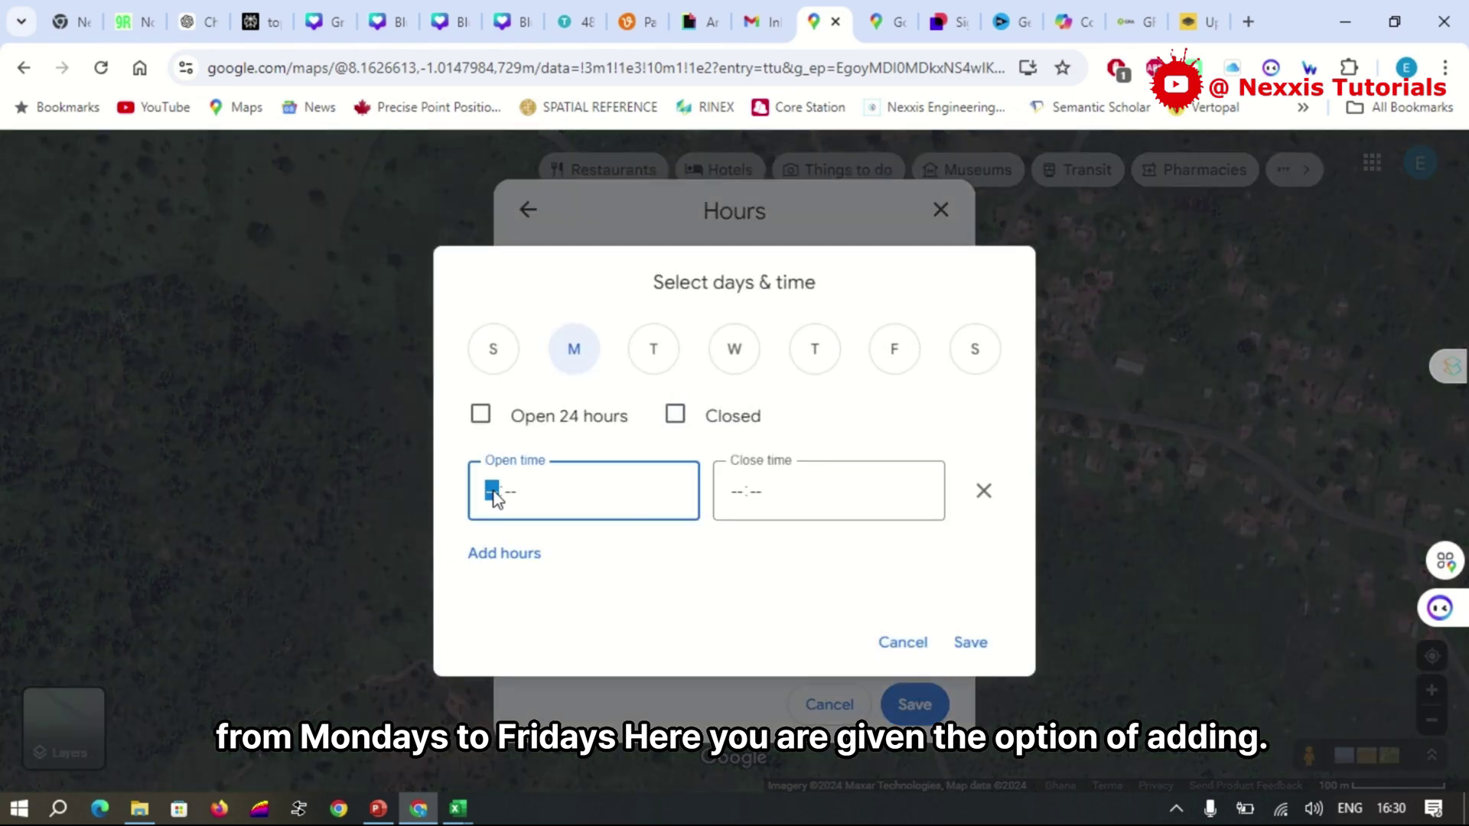
pyautogui.write('09:00')
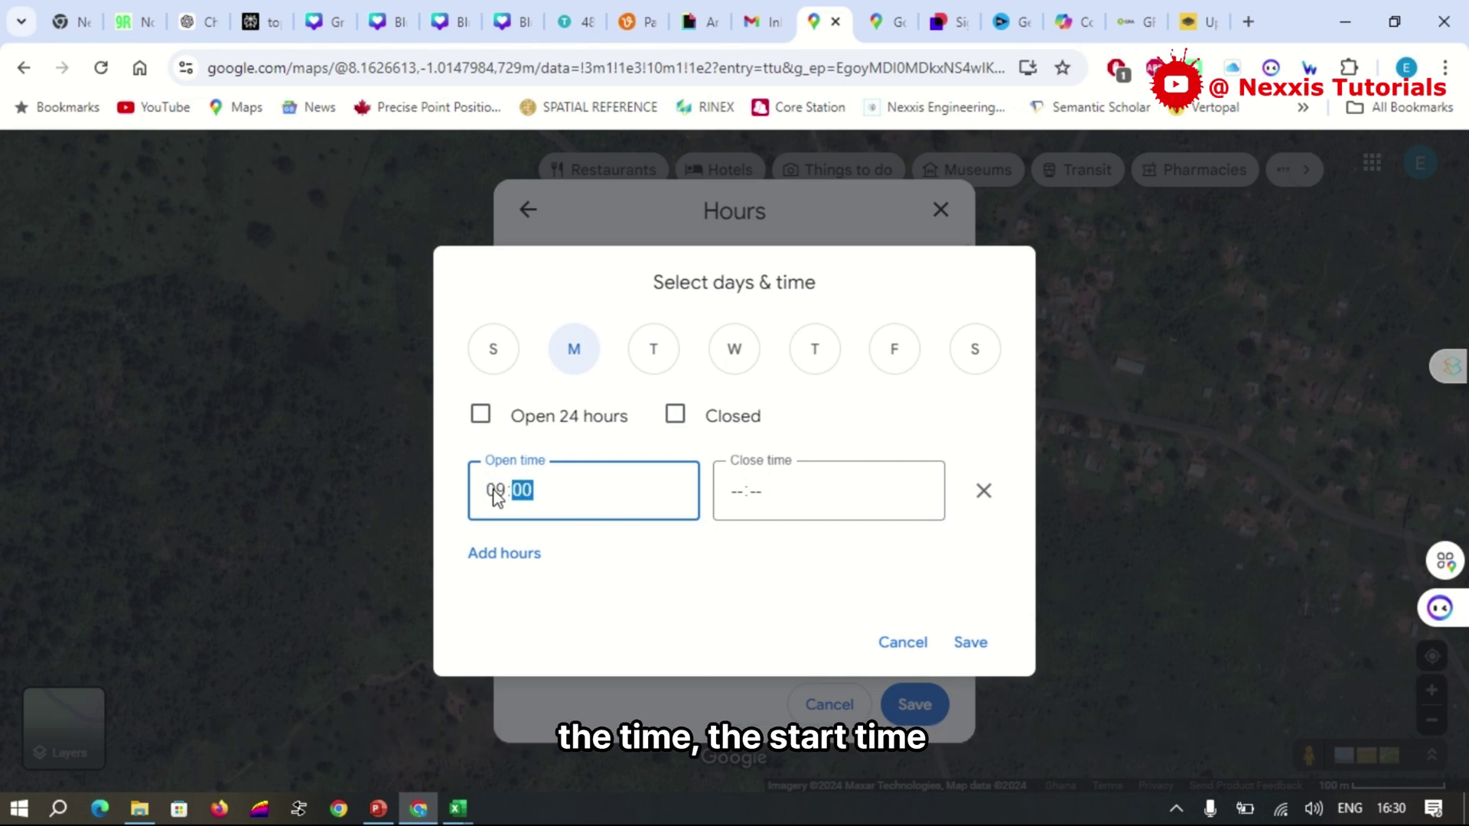
pyautogui.click(737, 493)
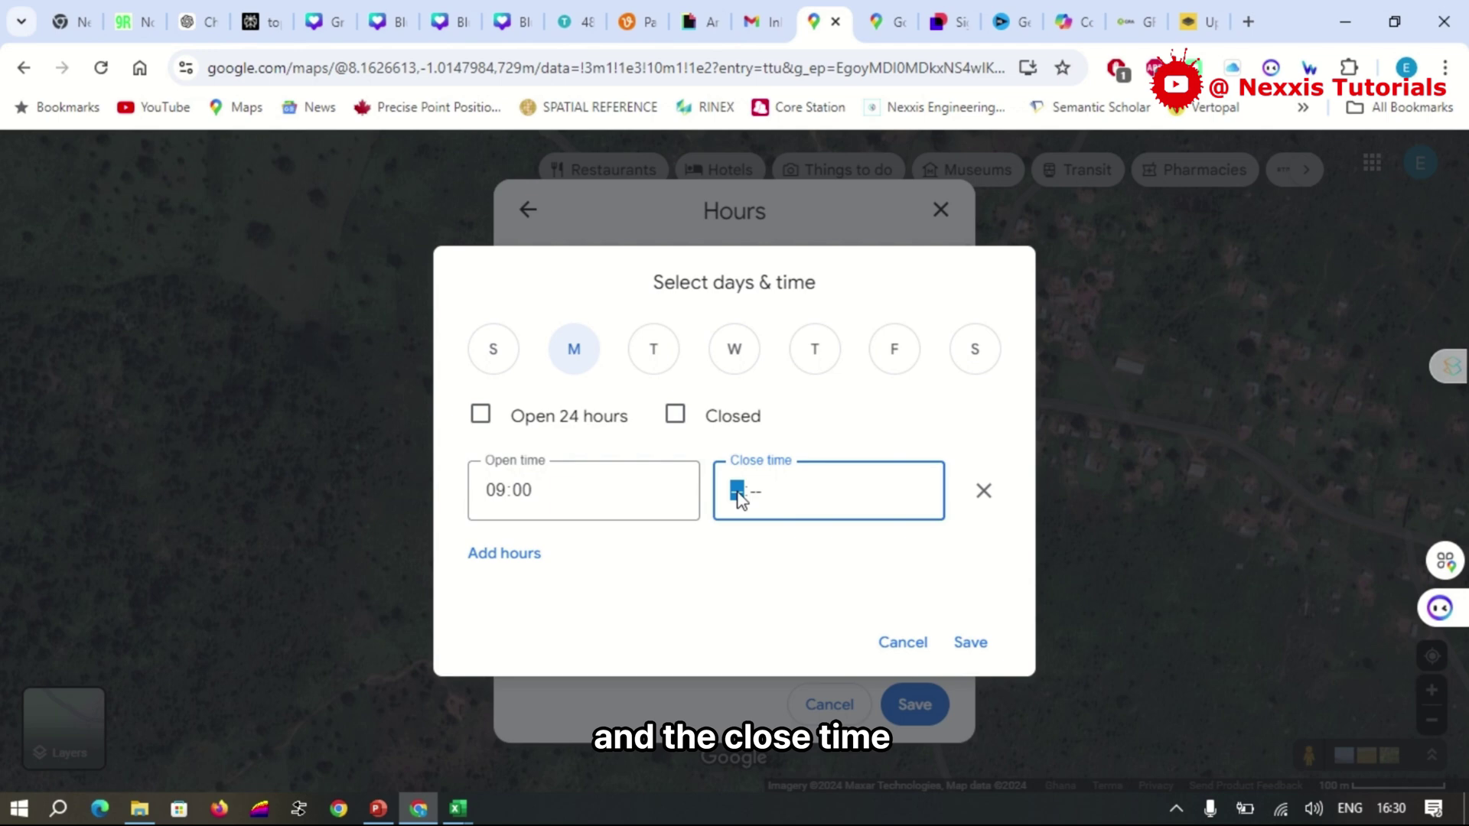
pyautogui.write('15:')
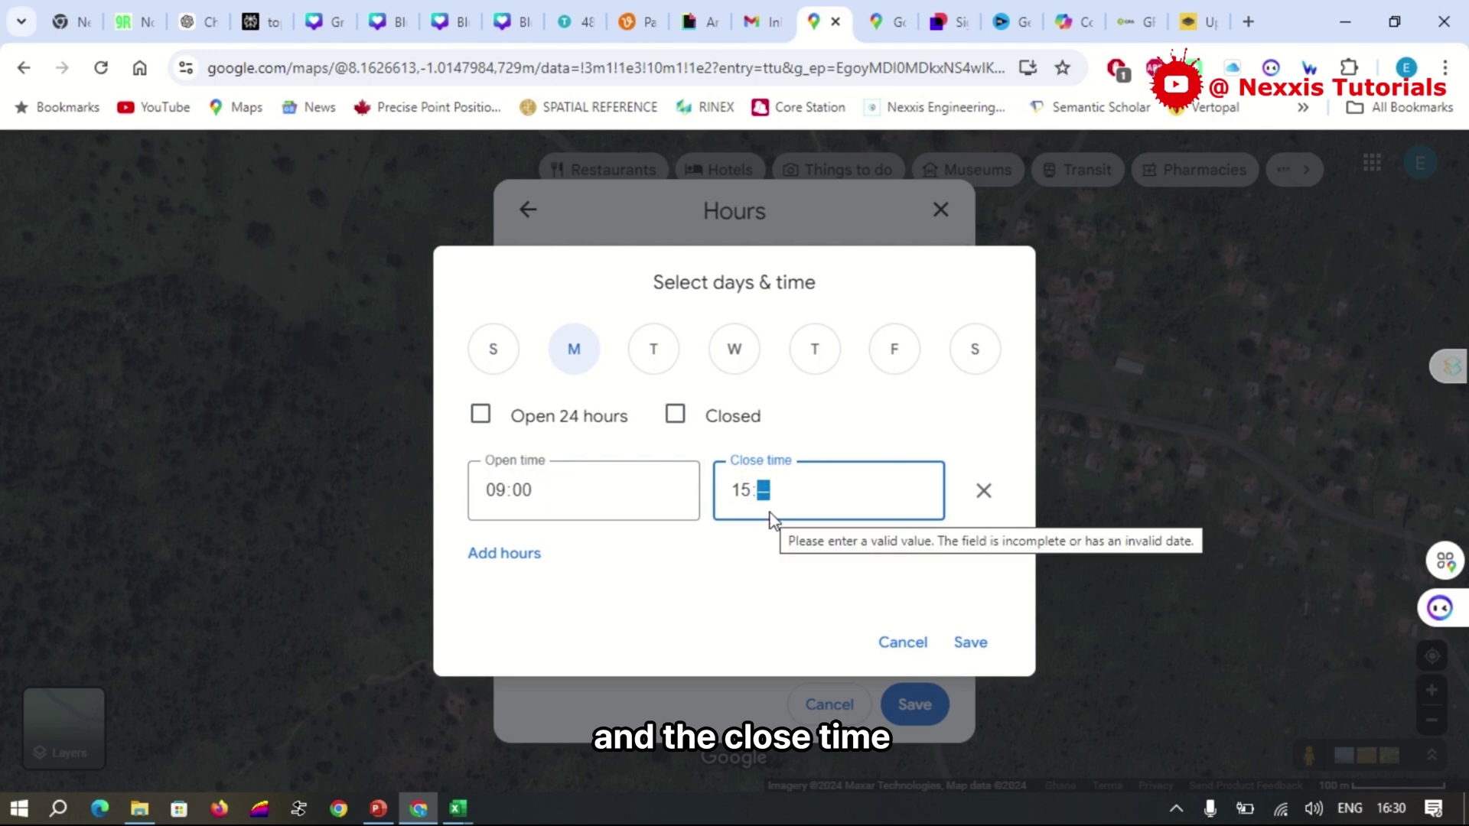
pyautogui.write('00')
pyautogui.click(970, 643)
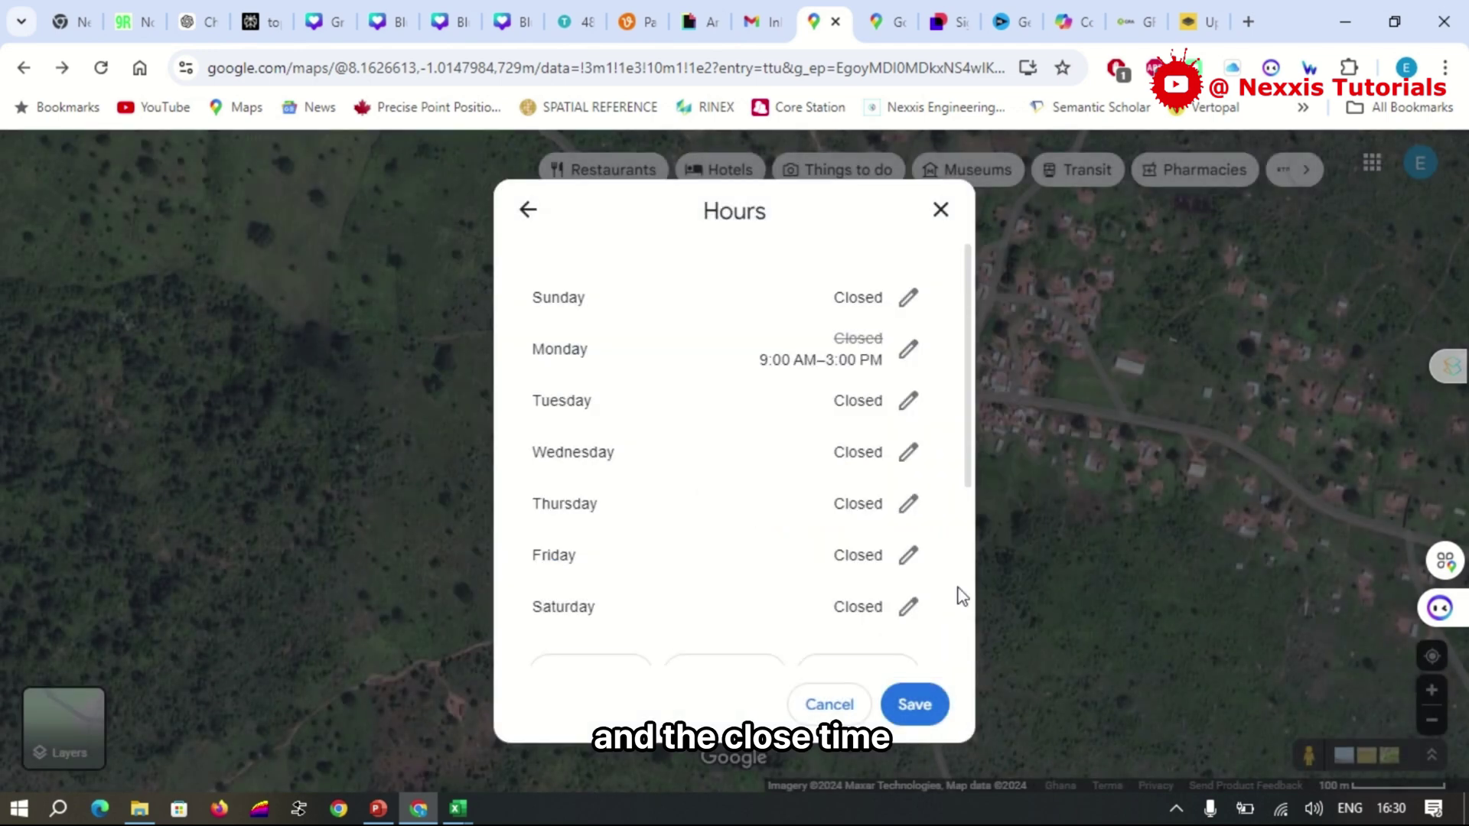
# - Set Friday's hours to open 09:00–15:00
pyautogui.click(910, 557)
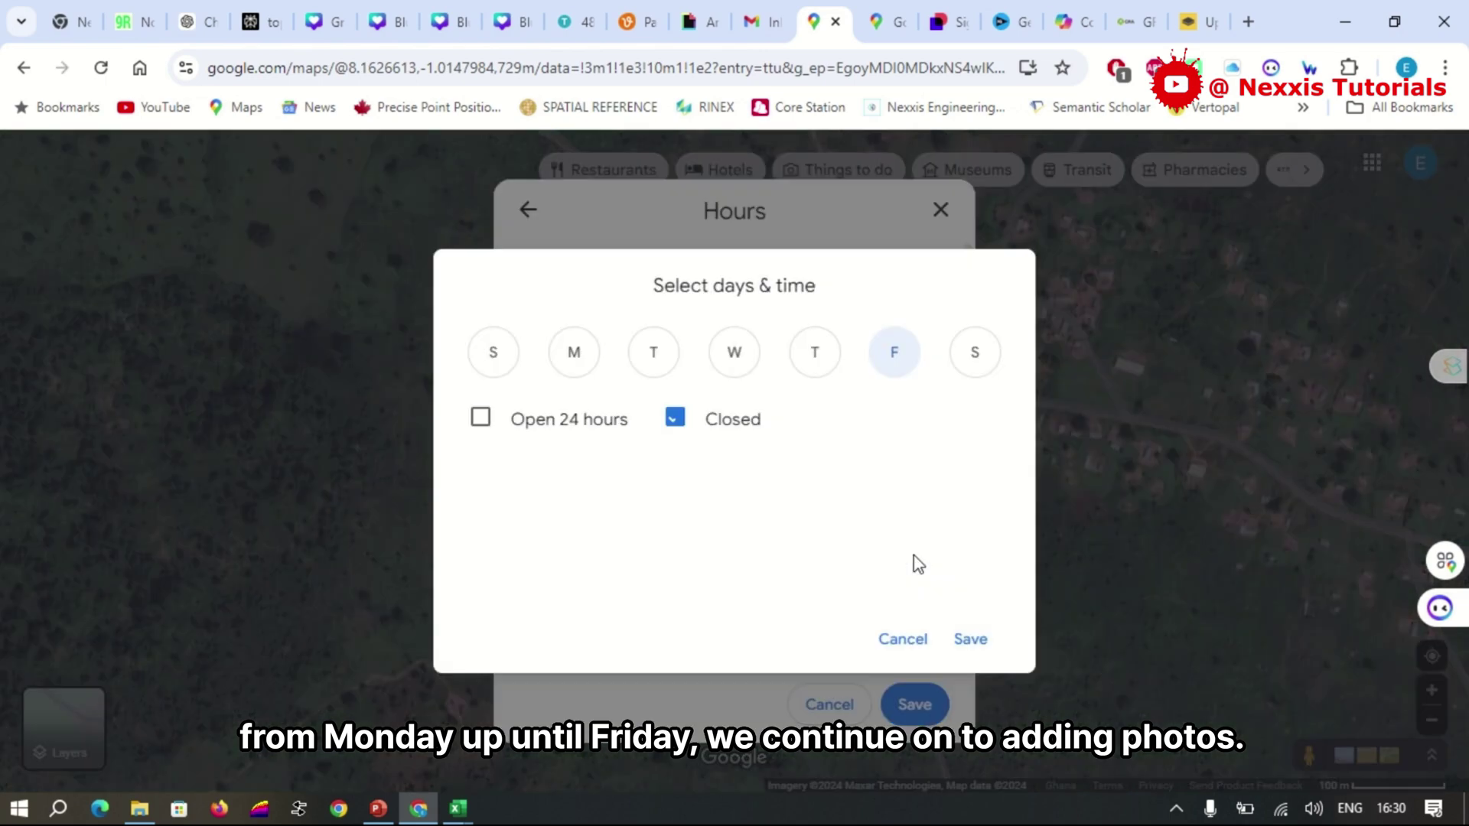
pyautogui.click(682, 430)
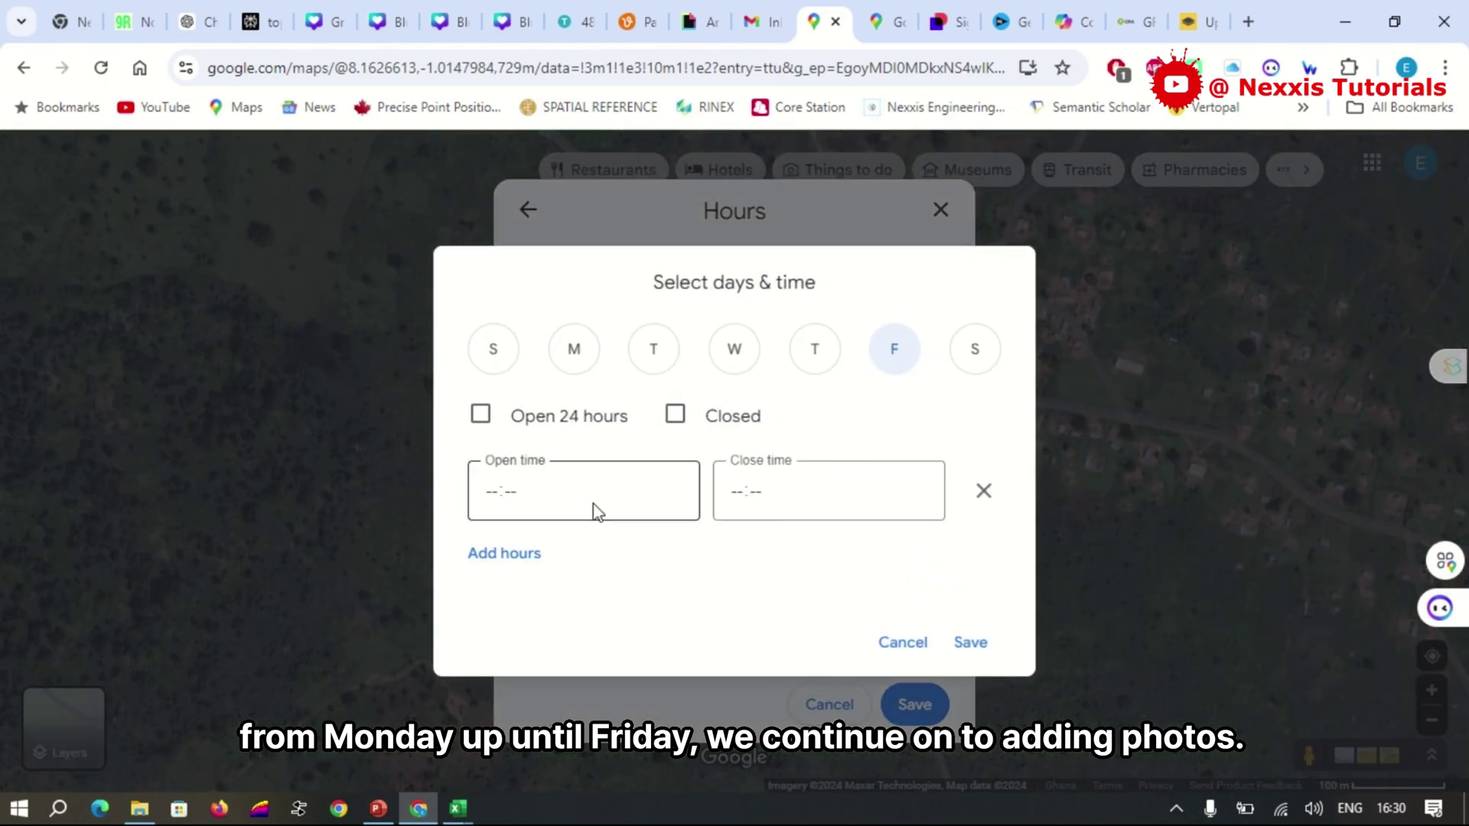
pyautogui.click(494, 497)
pyautogui.write('0900')
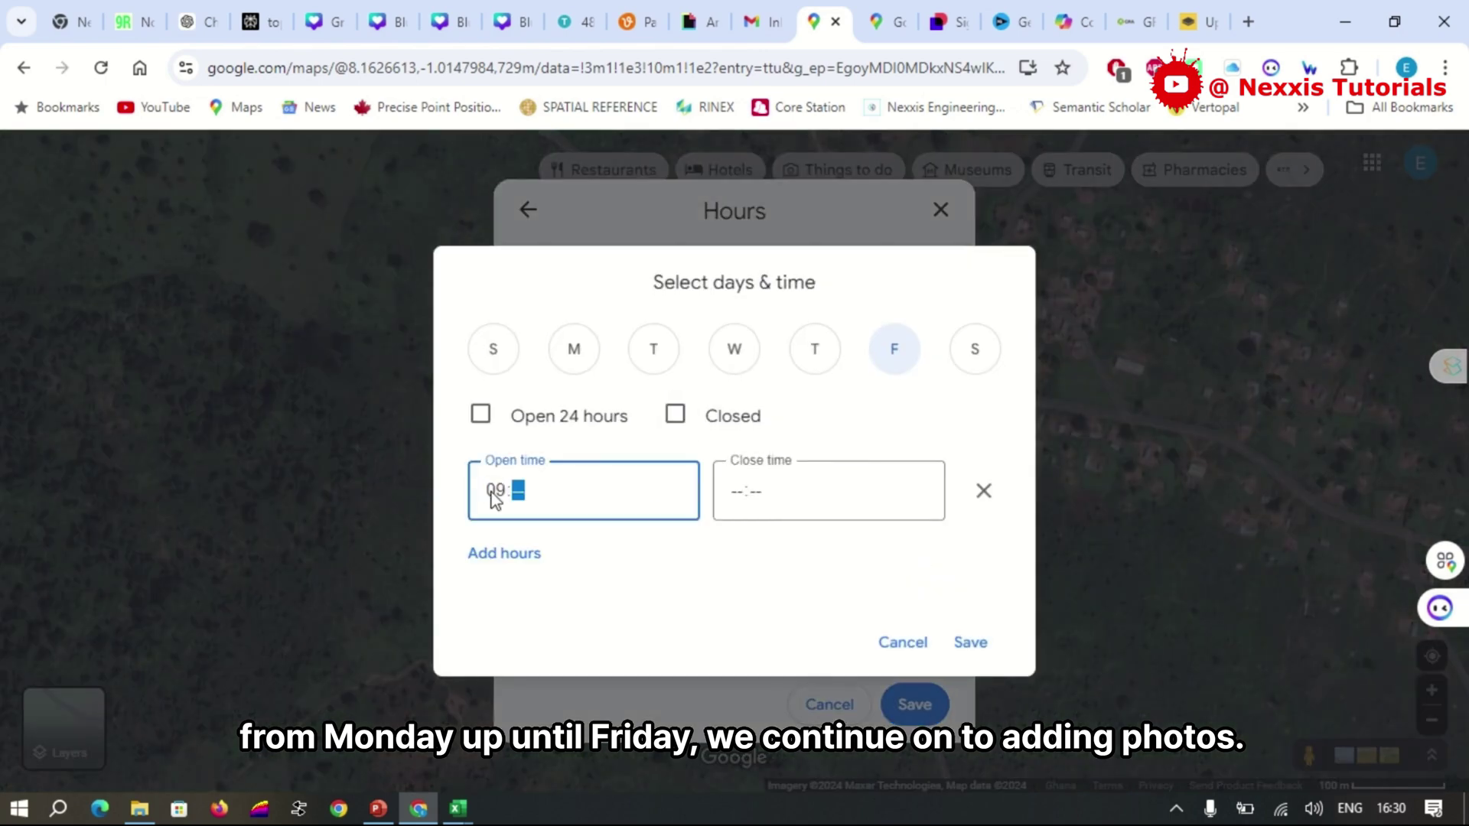
pyautogui.click(733, 493)
pyautogui.write('1500')
pyautogui.click(993, 649)
# - Set Thursday's hours to open 09:00–15:00
pyautogui.click(908, 507)
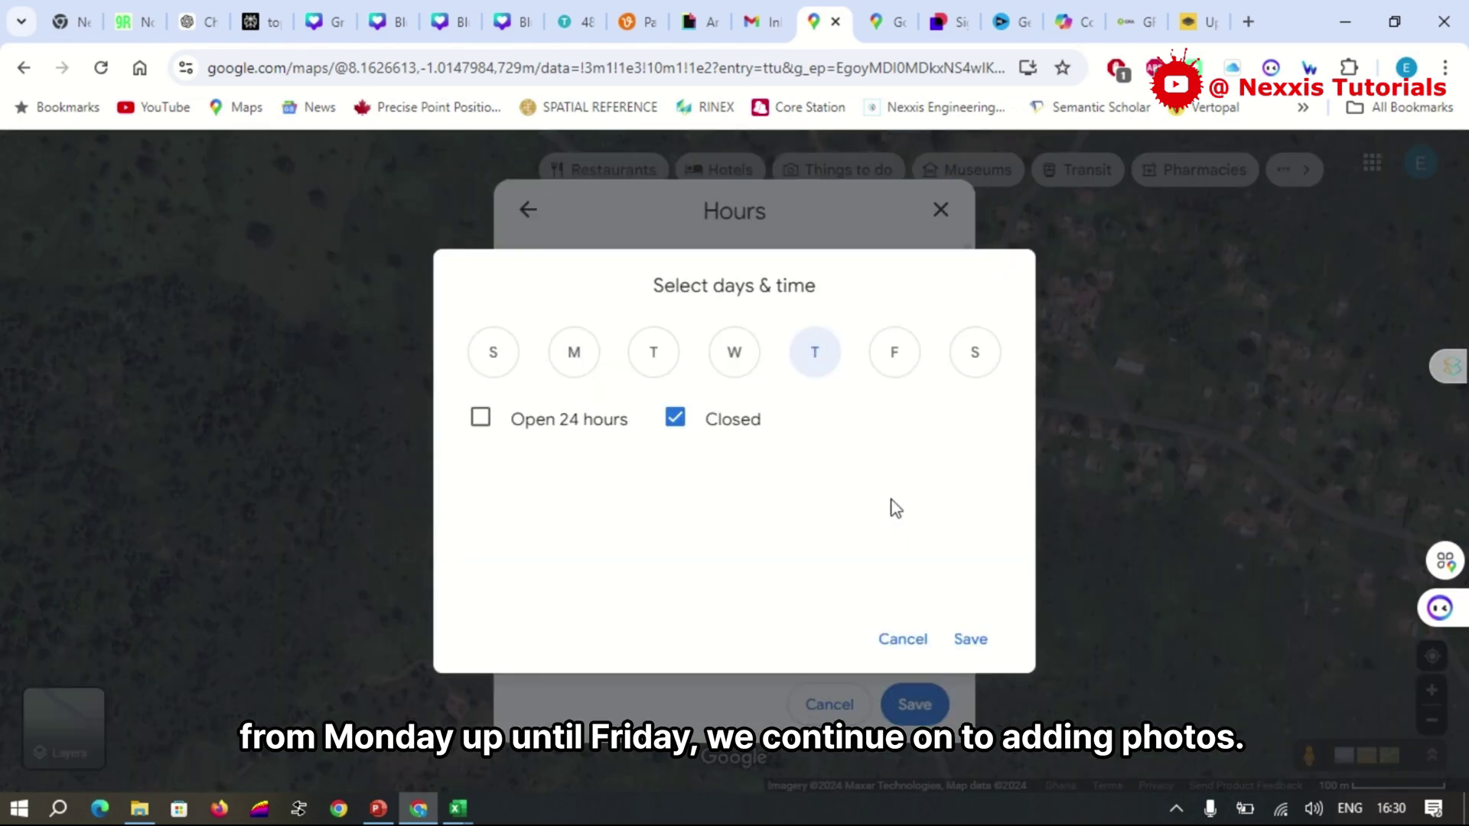
pyautogui.click(675, 415)
pyautogui.click(489, 497)
pyautogui.write('0900')
pyautogui.click(736, 497)
pyautogui.write('1500')
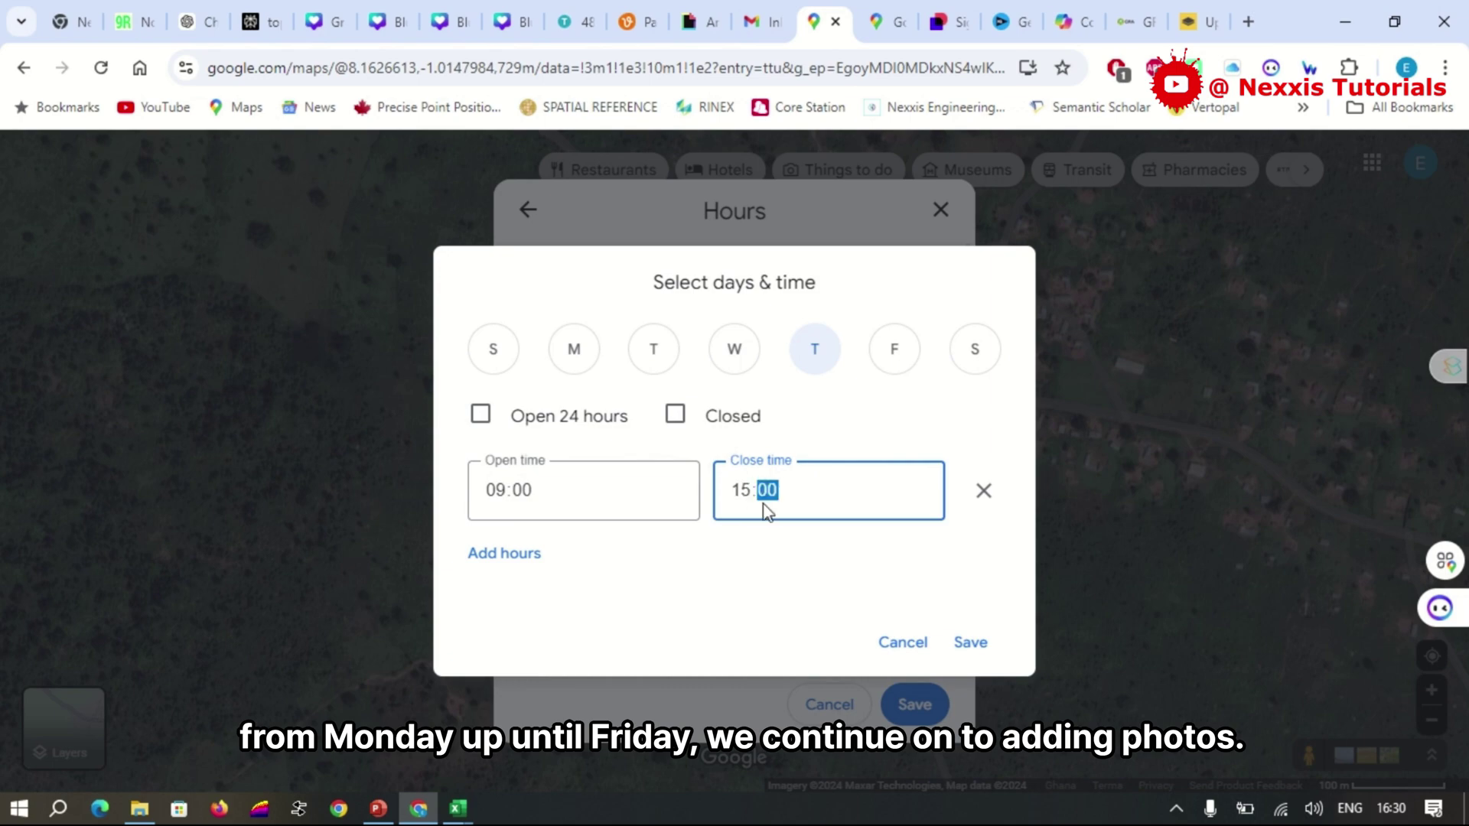
pyautogui.click(970, 643)
# - Set Wednesday's hours to open 09:00–15:00
pyautogui.click(907, 451)
pyautogui.click(675, 417)
pyautogui.click(494, 498)
pyautogui.write('0900')
pyautogui.click(736, 498)
pyautogui.write('1500')
pyautogui.click(972, 644)
# - Set Tuesday's hours to open 09:00–15:00, leaving the weekend closed
pyautogui.click(908, 398)
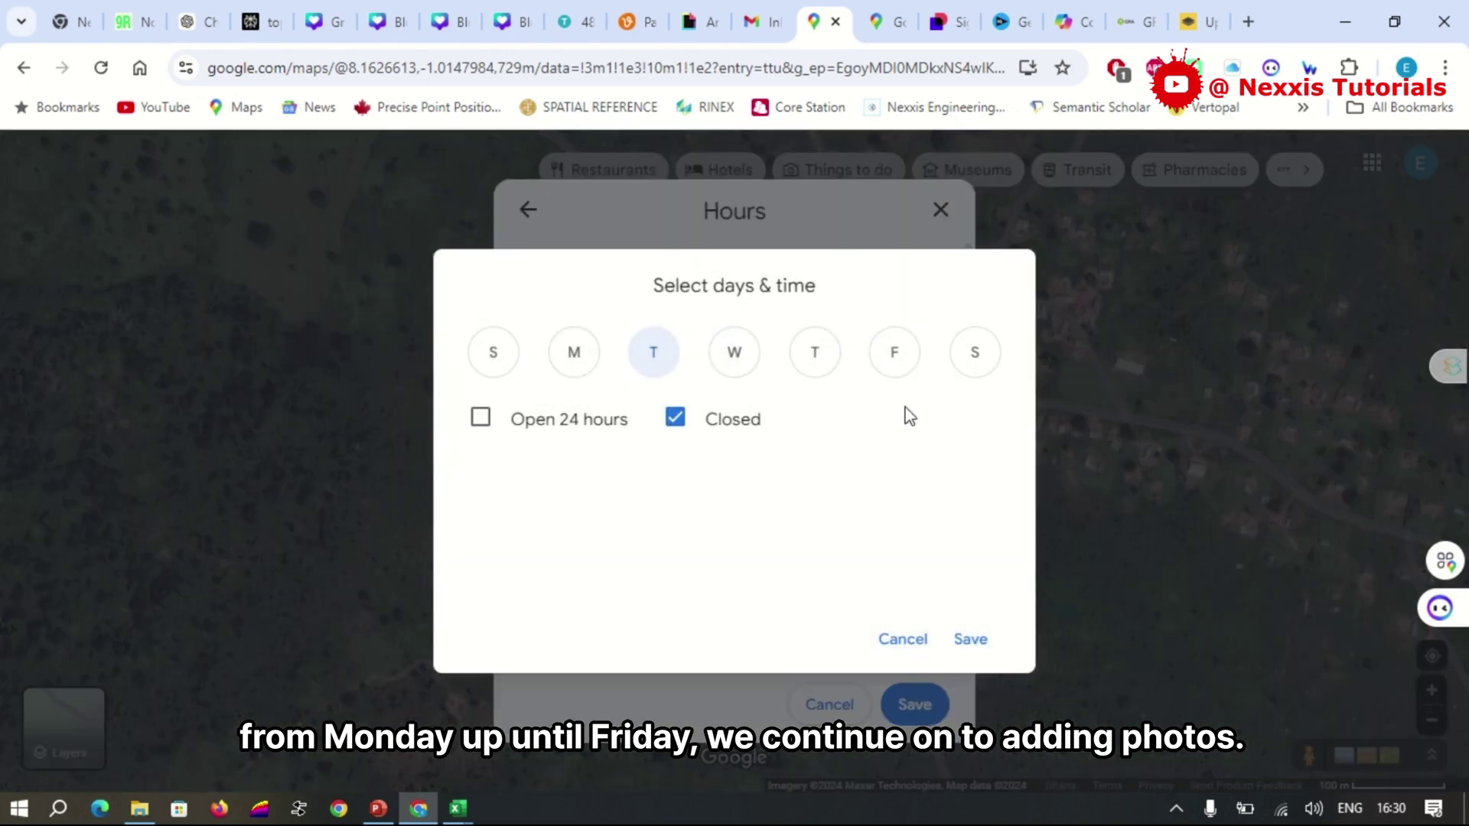
pyautogui.click(675, 416)
pyautogui.click(493, 496)
pyautogui.write('0900')
pyautogui.click(735, 495)
pyautogui.write('1500')
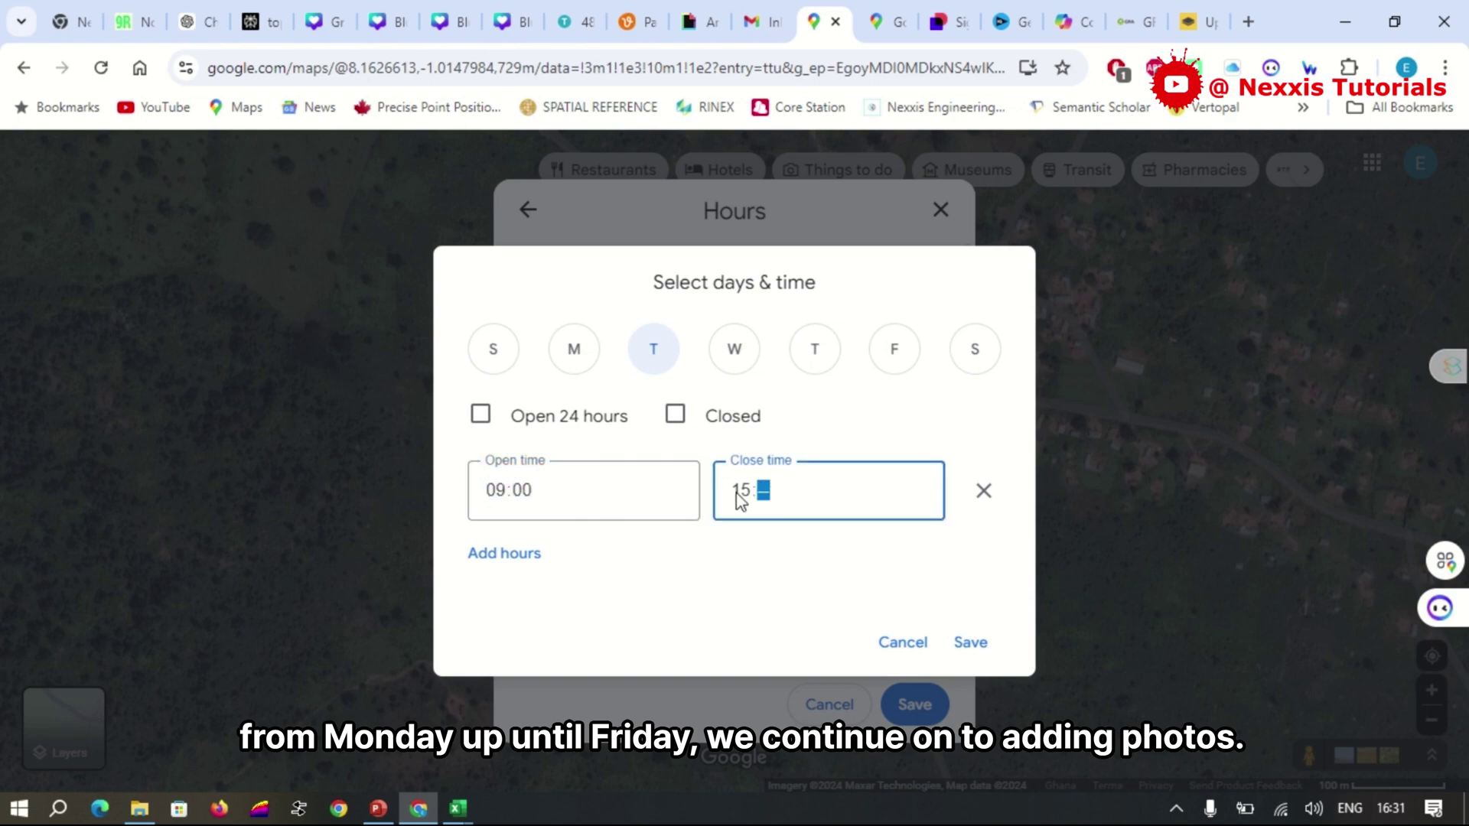
pyautogui.click(973, 647)
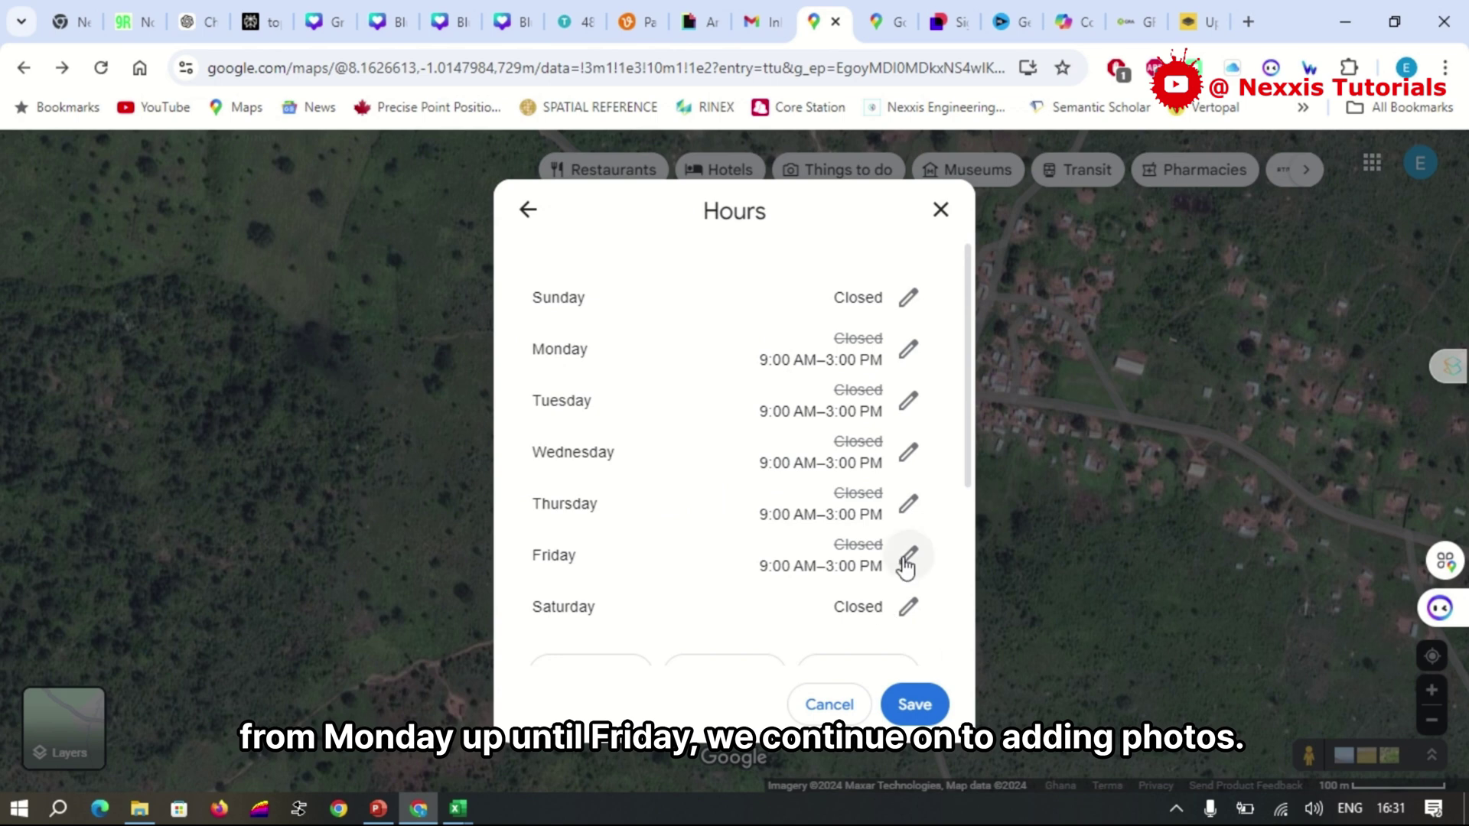
pyautogui.scroll(-2, 905, 568)
pyautogui.scroll(-2, 905, 457)
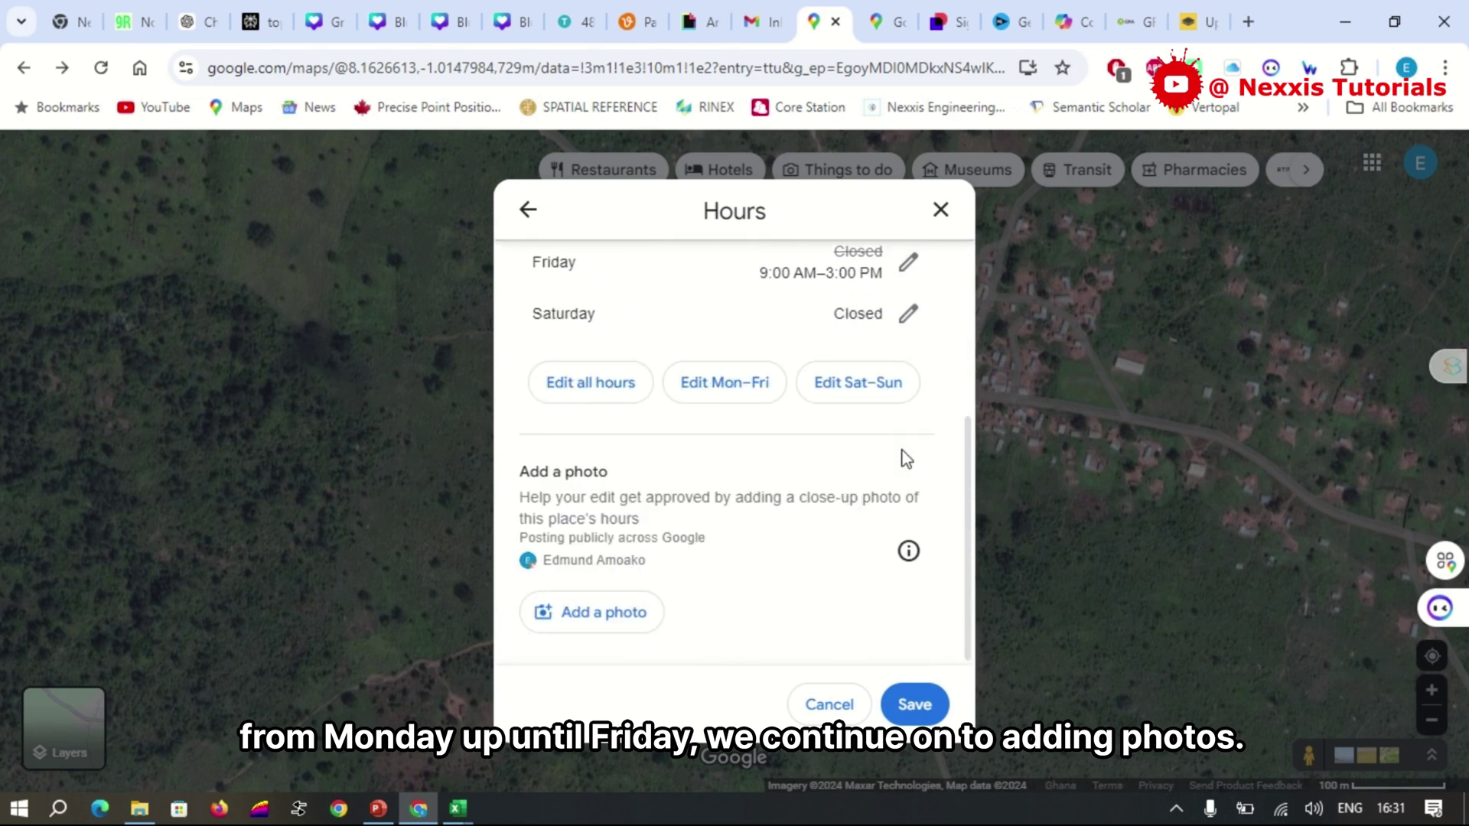
pyautogui.scroll(1, 905, 436)
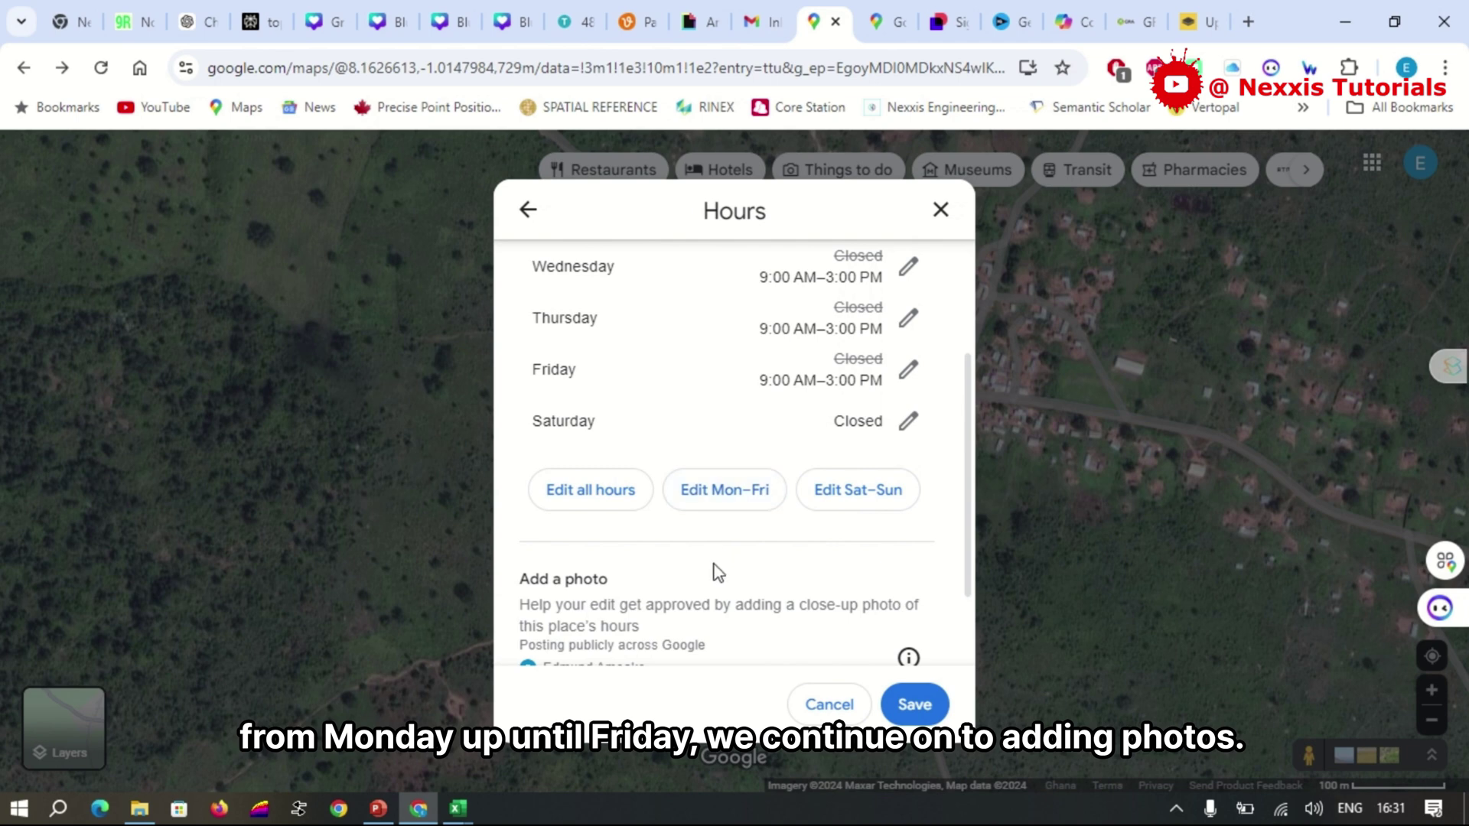
pyautogui.scroll(-2, 682, 569)
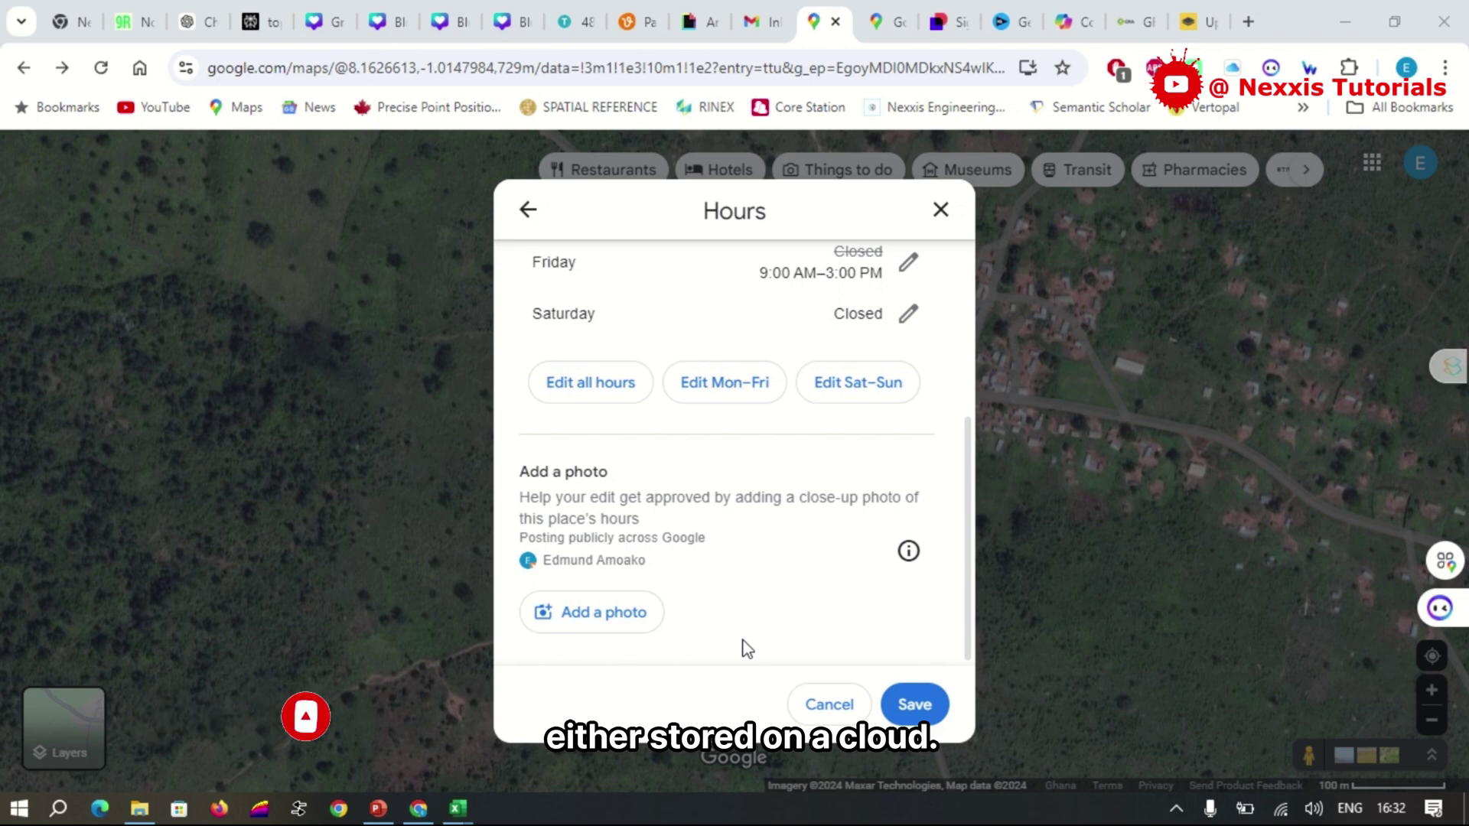
# - Attach photo 20240825_175624 from Pictures > Saved Pictures to the hours edit
pyautogui.click(633, 621)
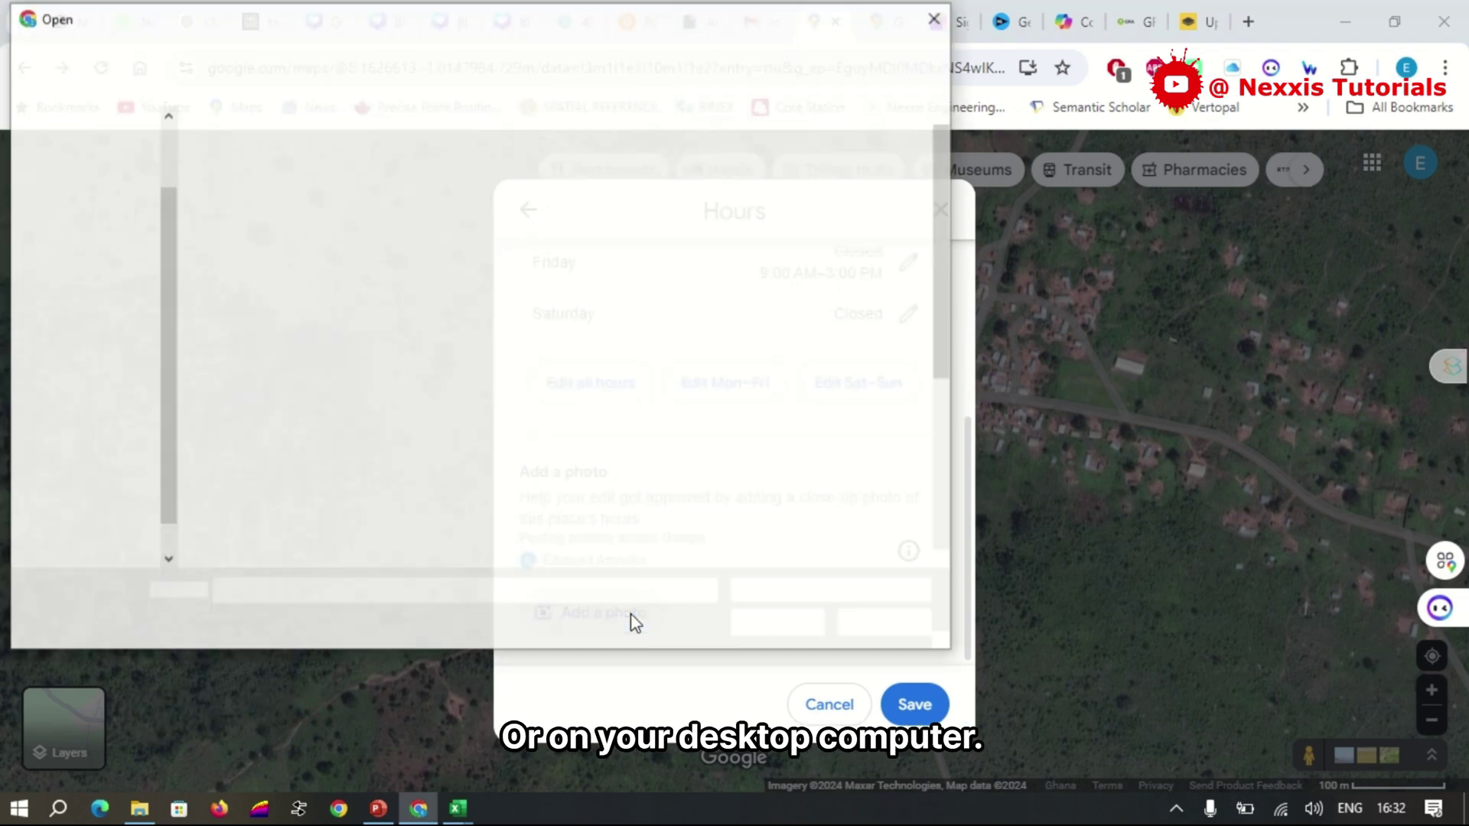
pyautogui.click(89, 472)
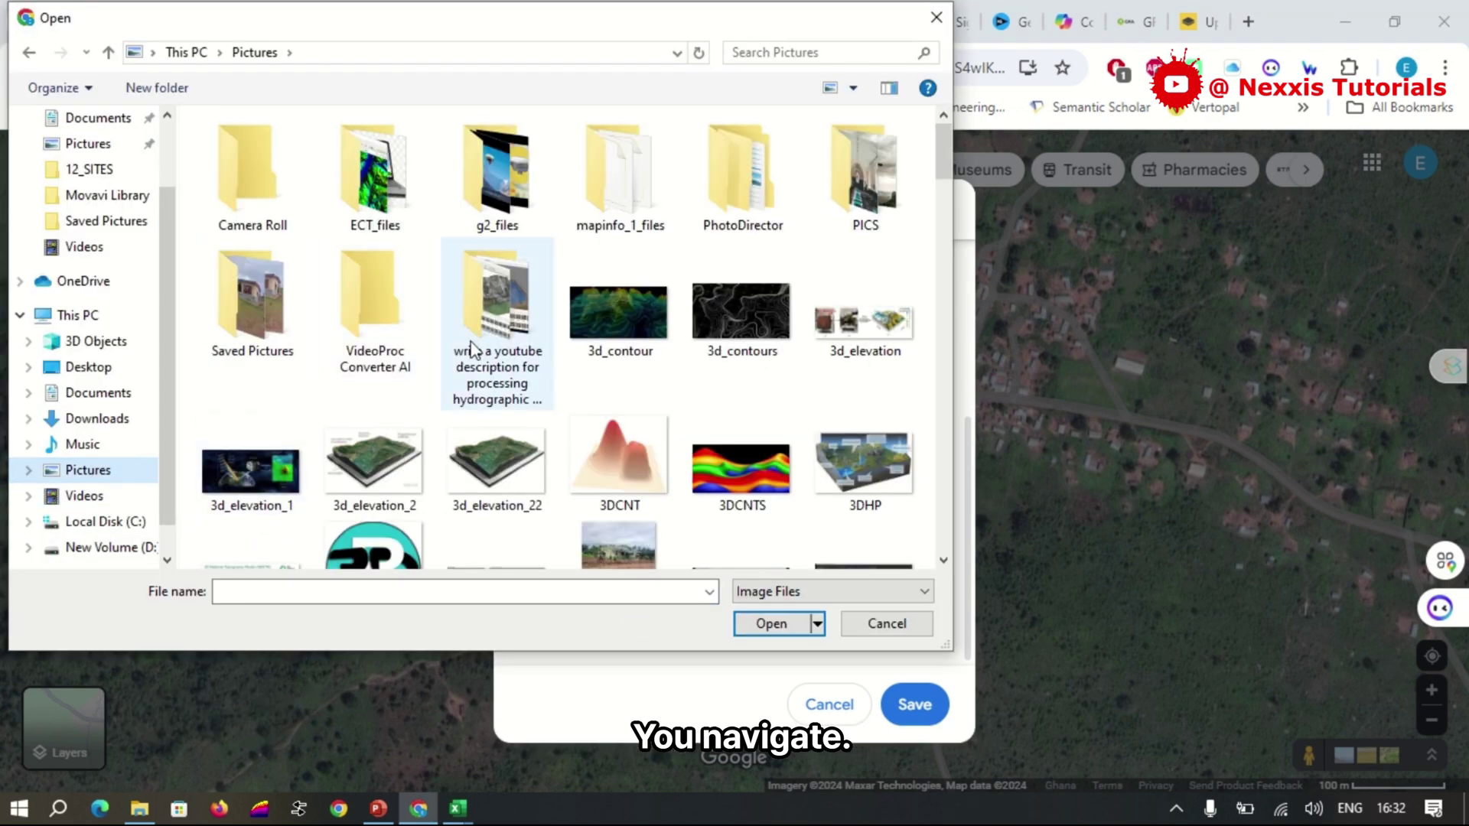
pyautogui.doubleClick(222, 310)
pyautogui.scroll(-2, 276, 373)
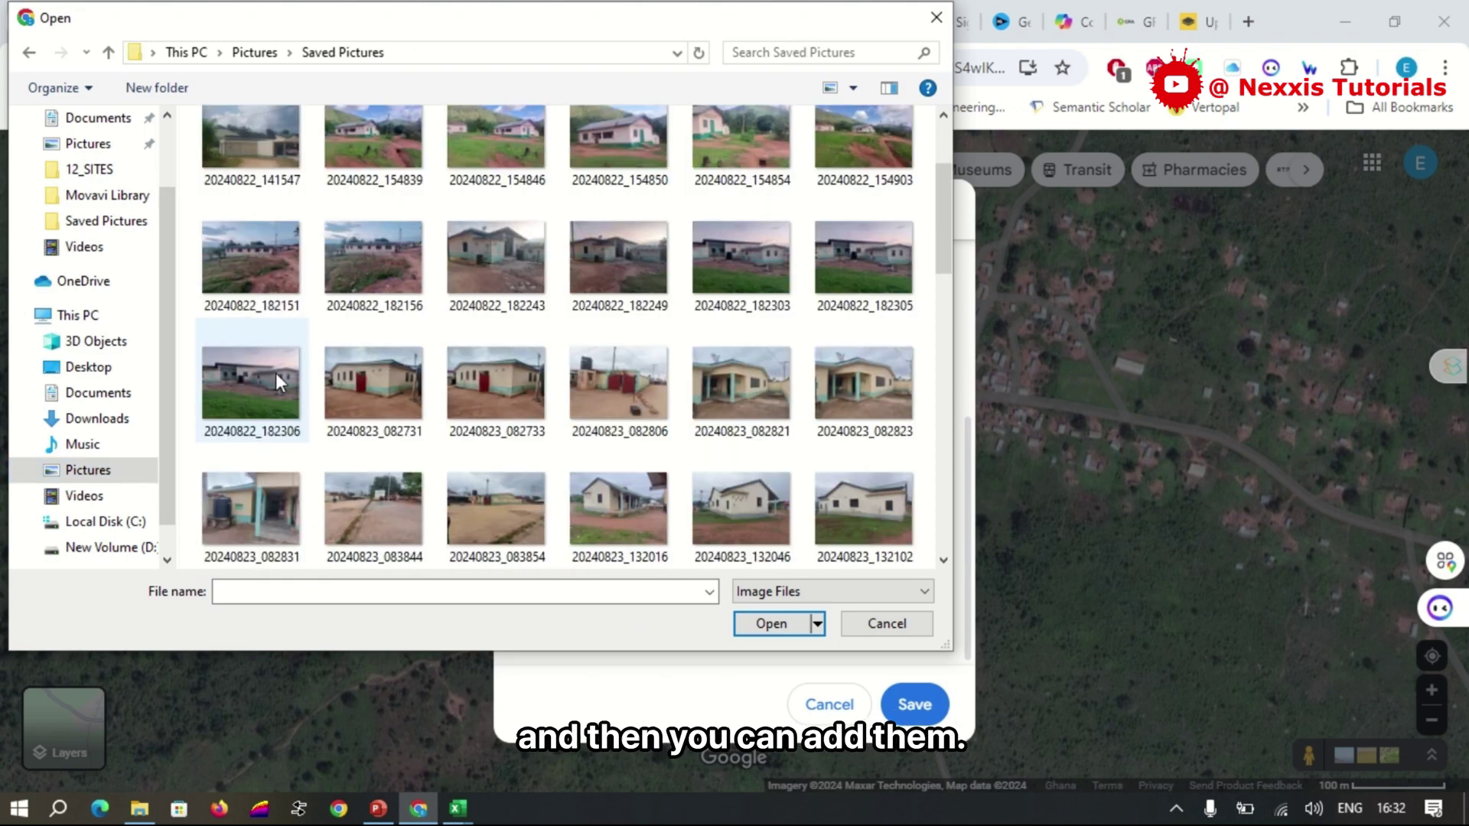
pyautogui.scroll(-6, 276, 374)
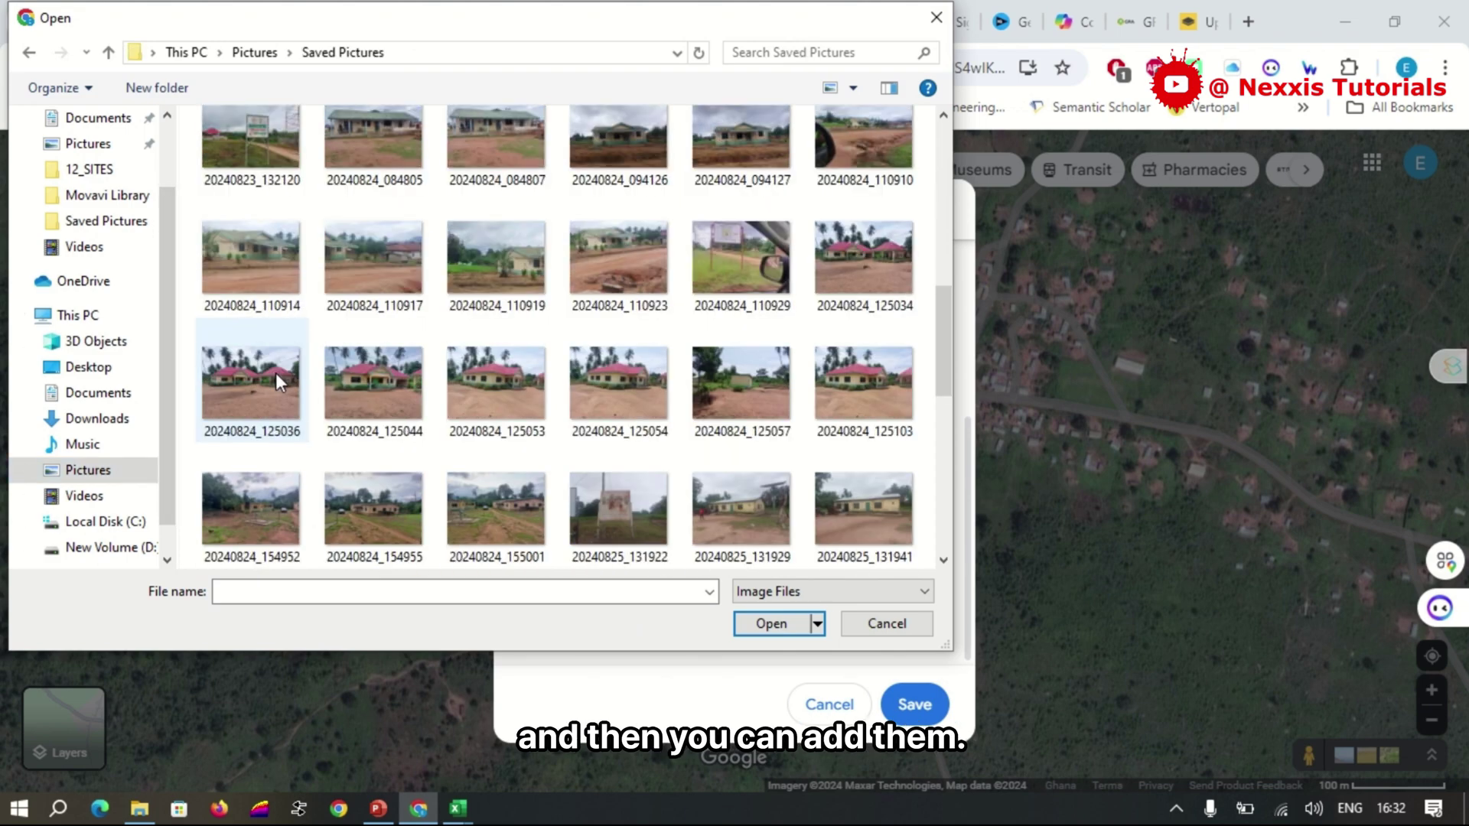
pyautogui.scroll(-3, 275, 373)
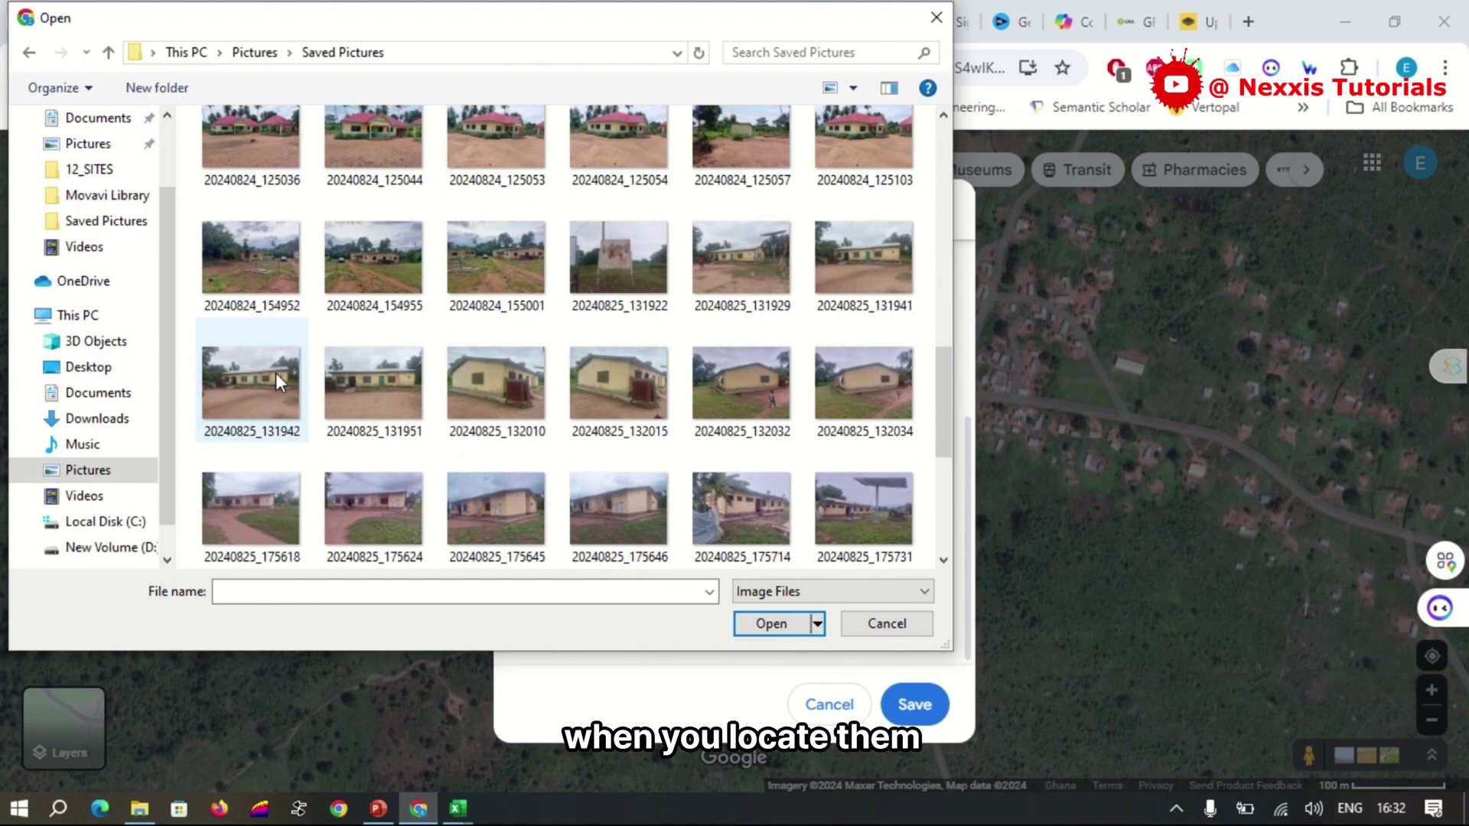
pyautogui.scroll(-4, 276, 373)
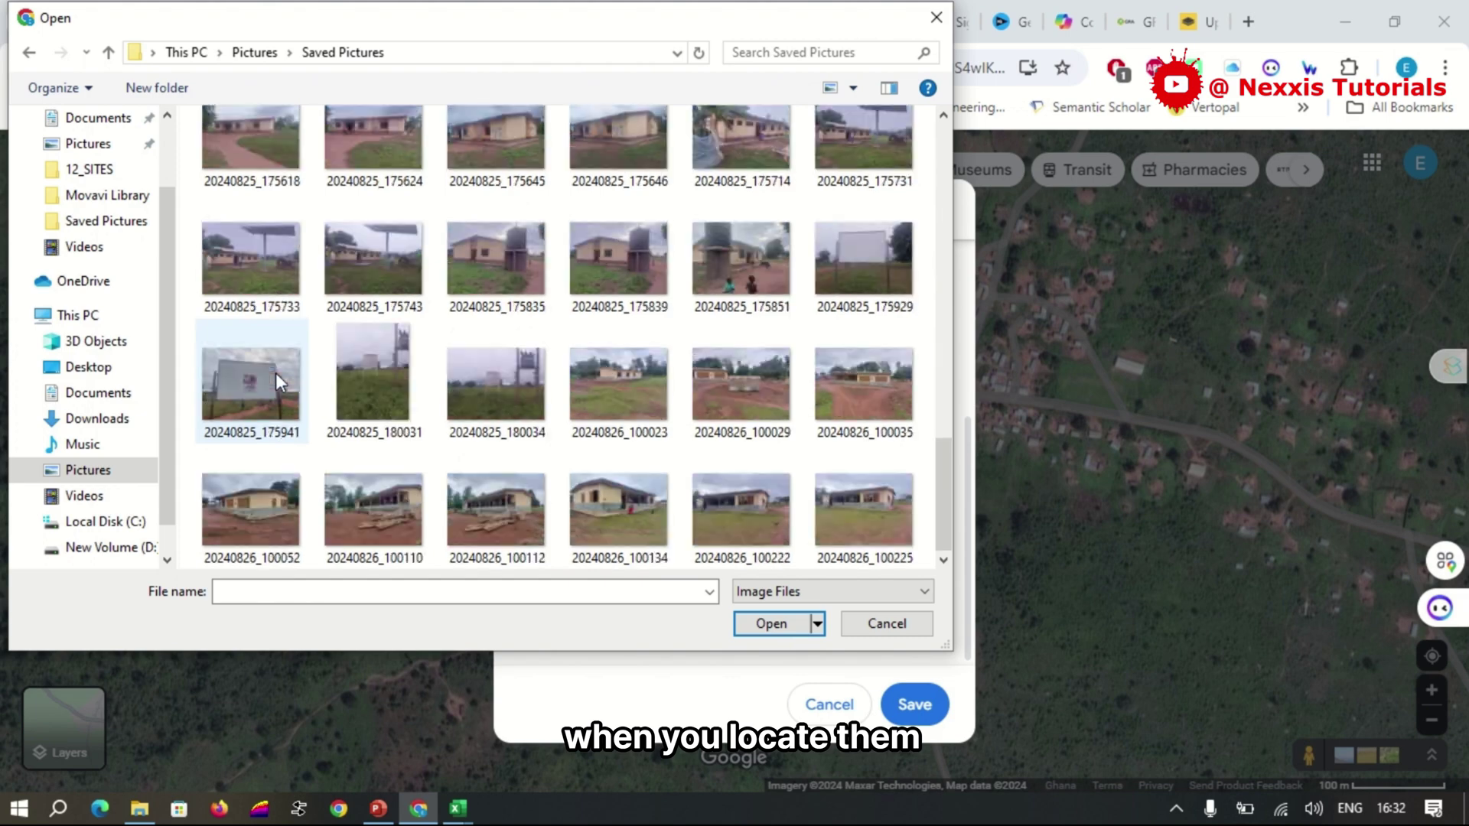
pyautogui.scroll(3, 275, 373)
pyautogui.click(373, 409)
pyautogui.click(769, 624)
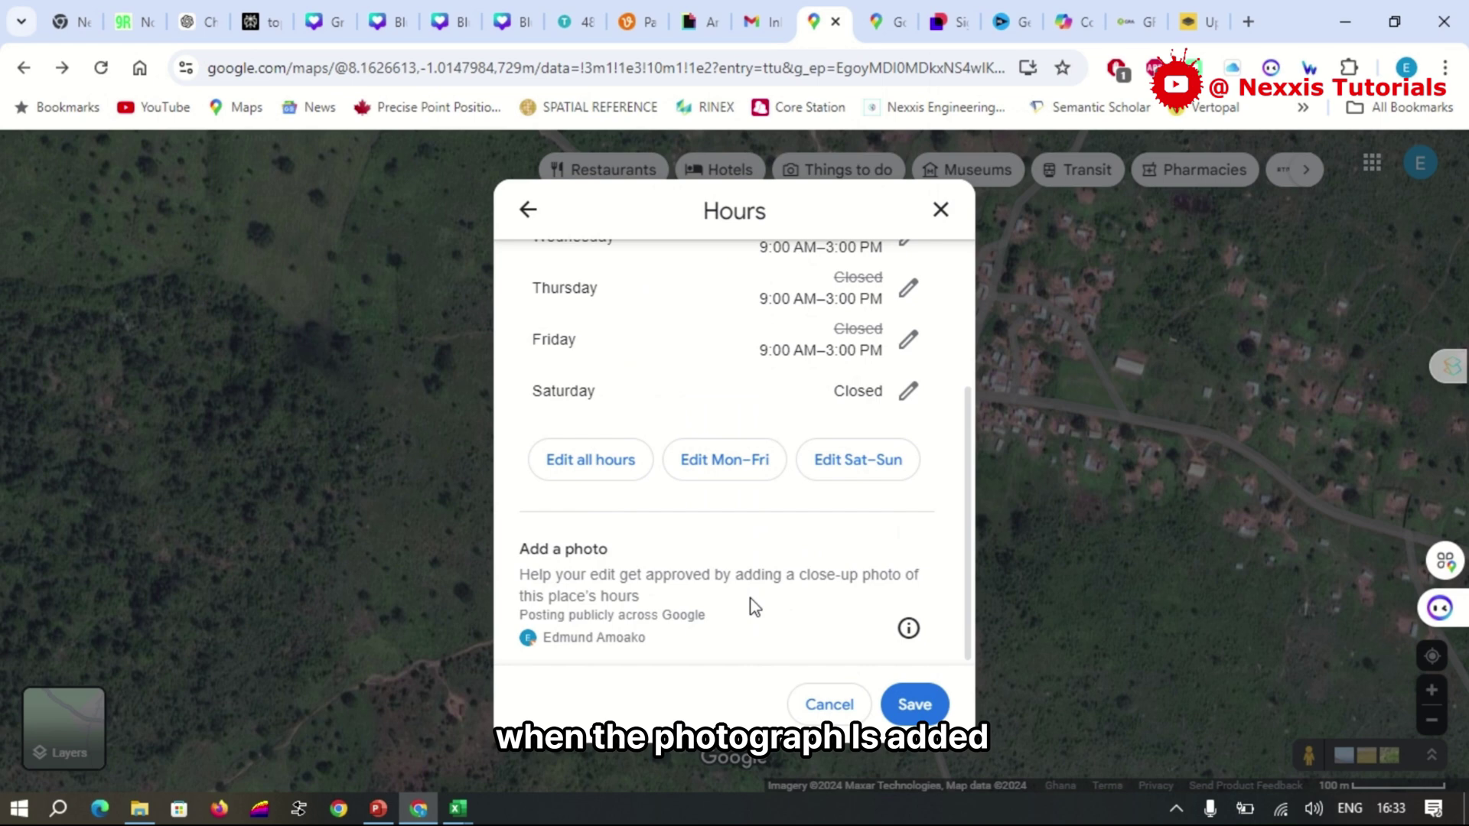
# - Save the Monday–Friday 9:00 AM–3:00 PM hours with the attached photo
pyautogui.scroll(3, 754, 606)
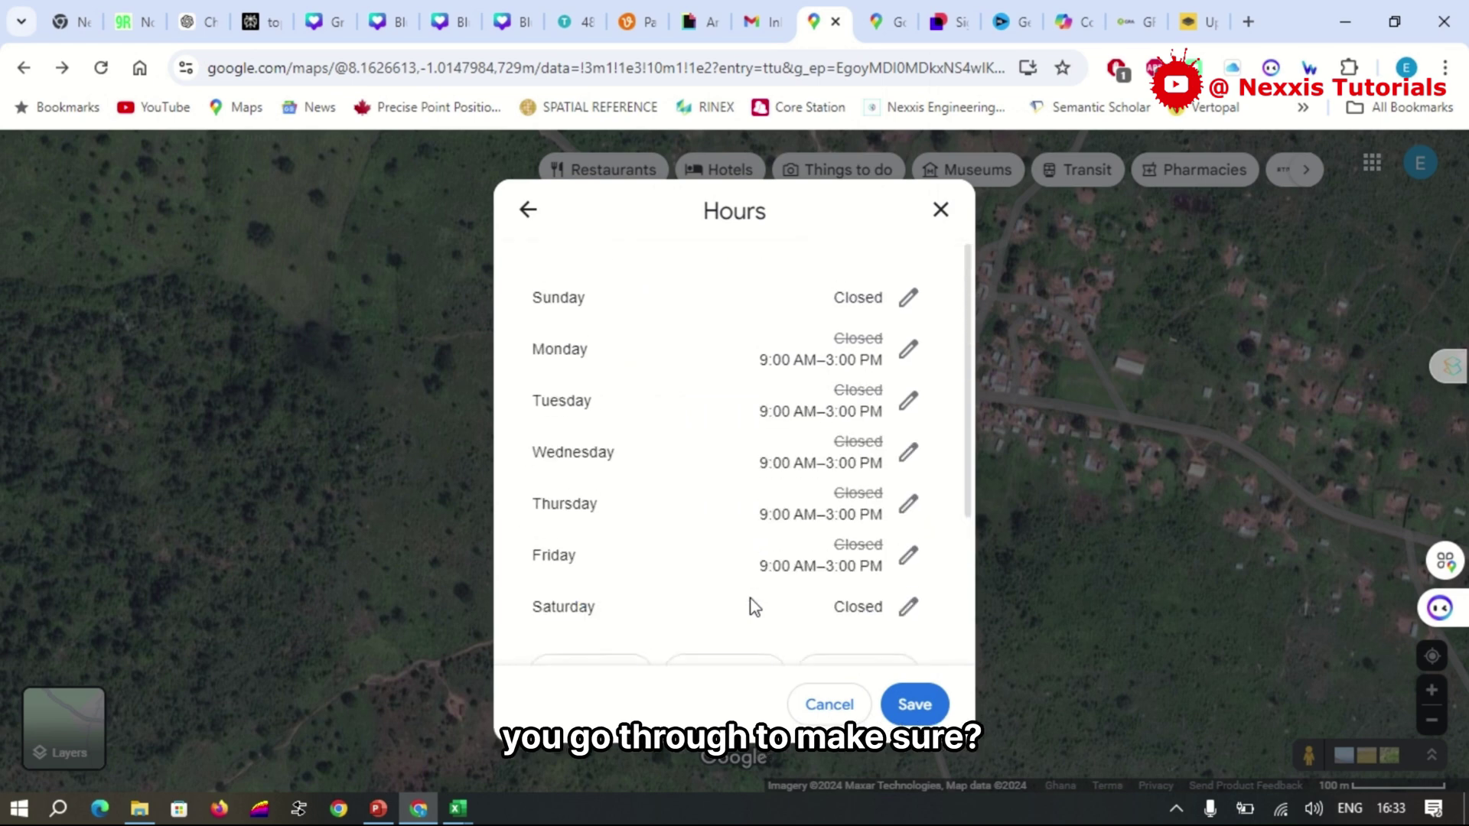
pyautogui.scroll(-3, 755, 607)
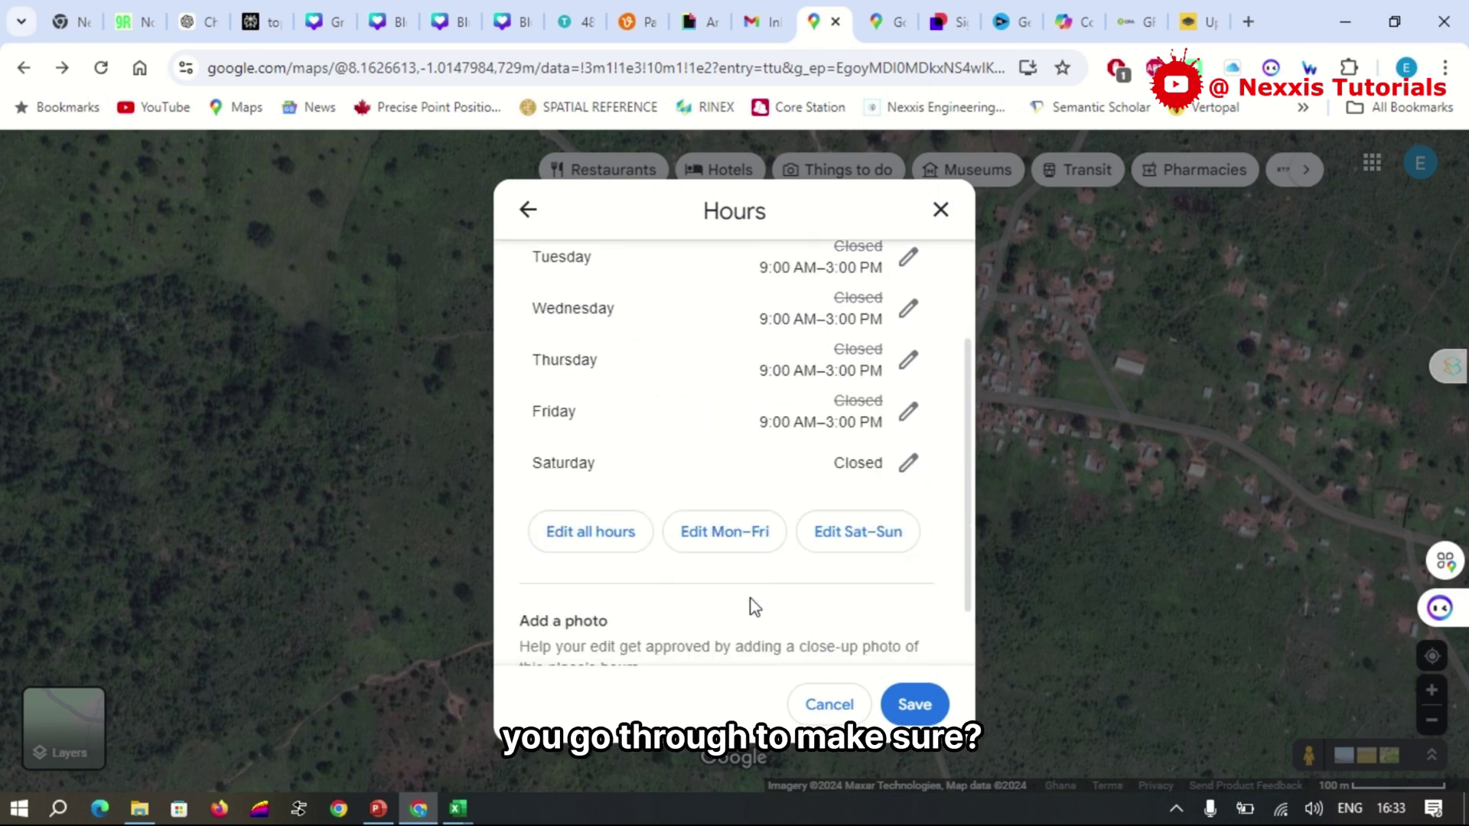
pyautogui.click(908, 705)
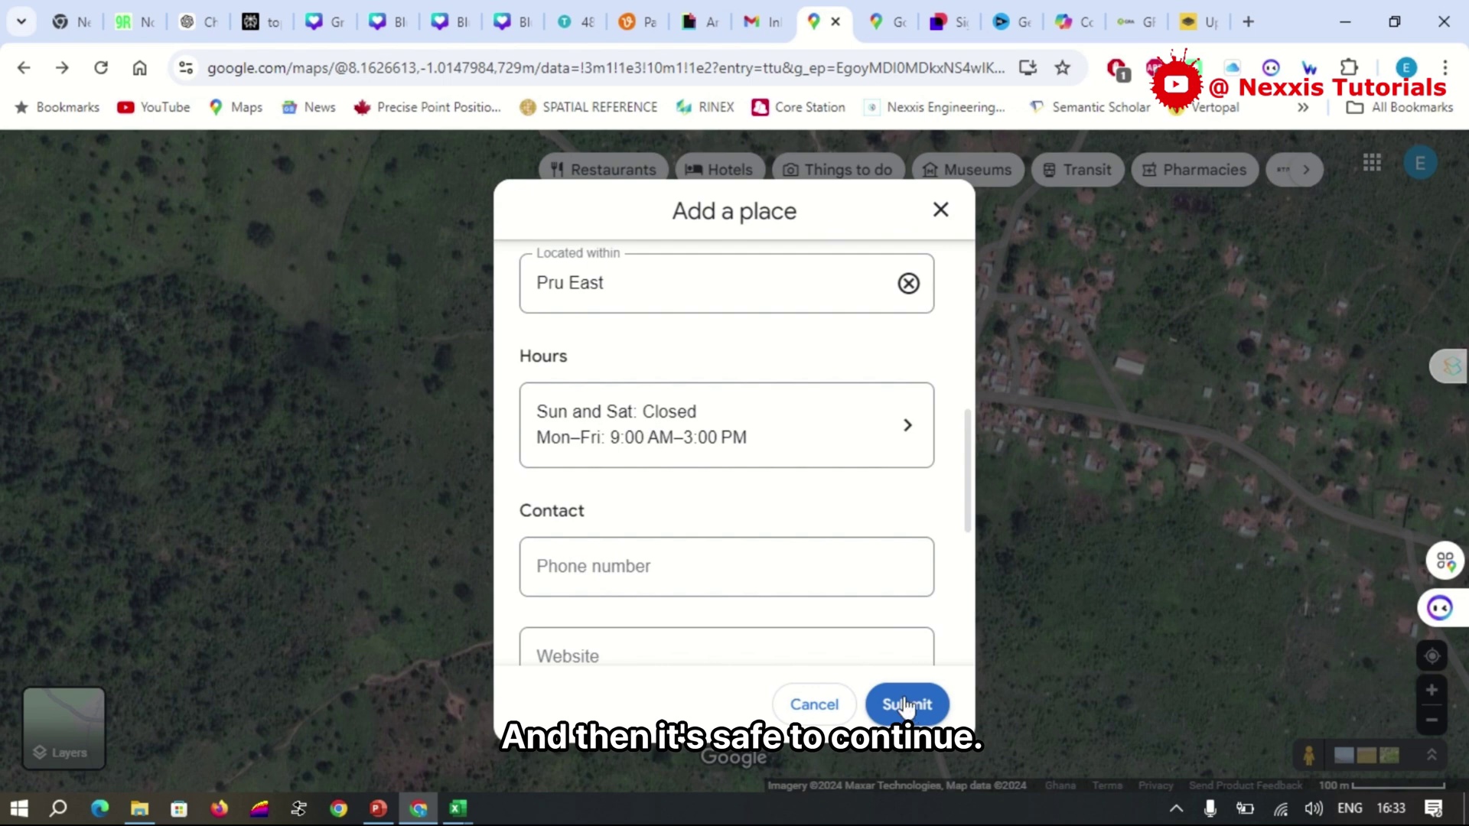
# - Review the name, category and address, then submit Nchamba CHPS Compound for review
pyautogui.scroll(-2, 691, 470)
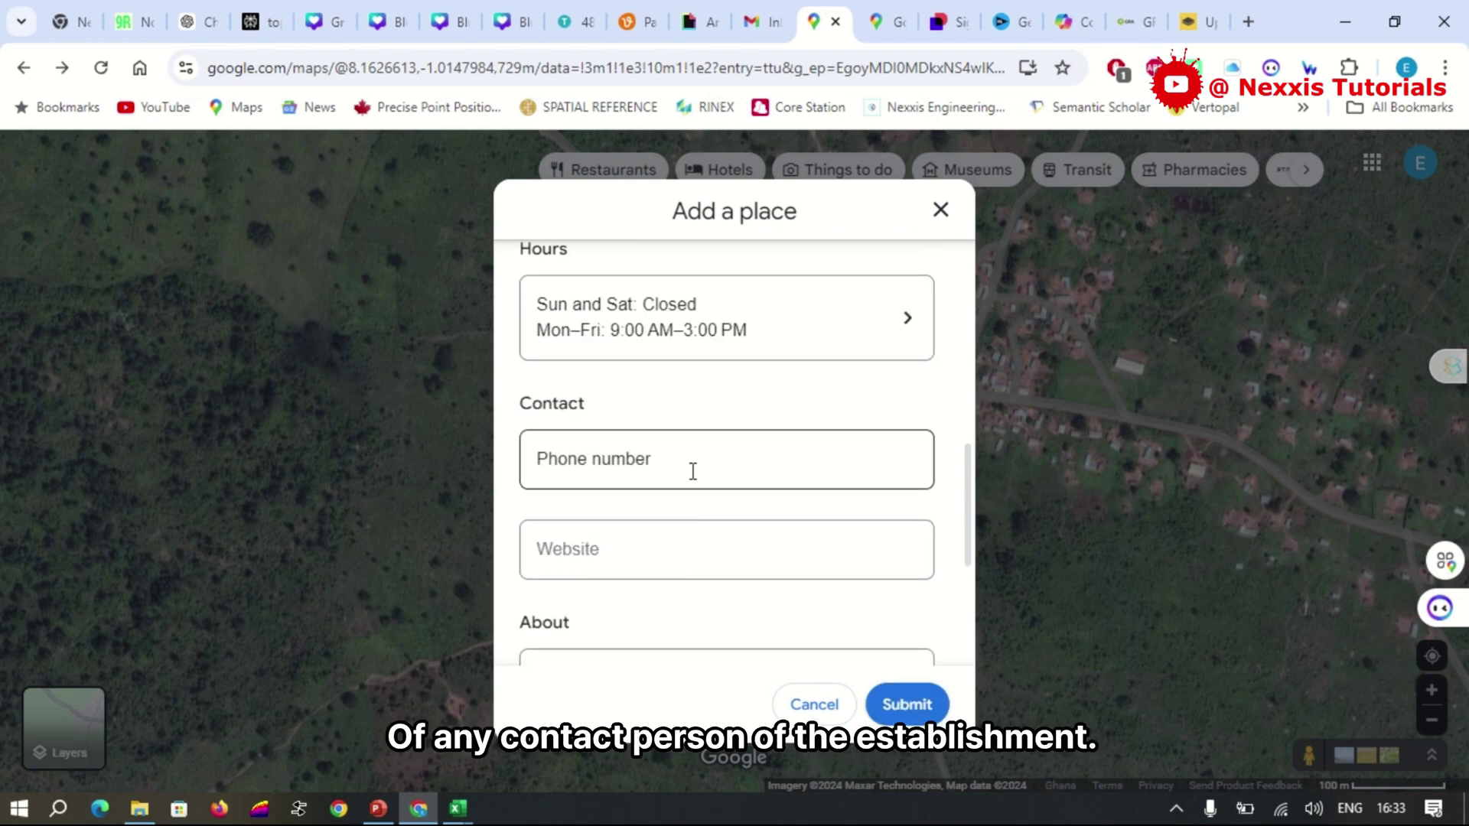
pyautogui.scroll(-2, 692, 471)
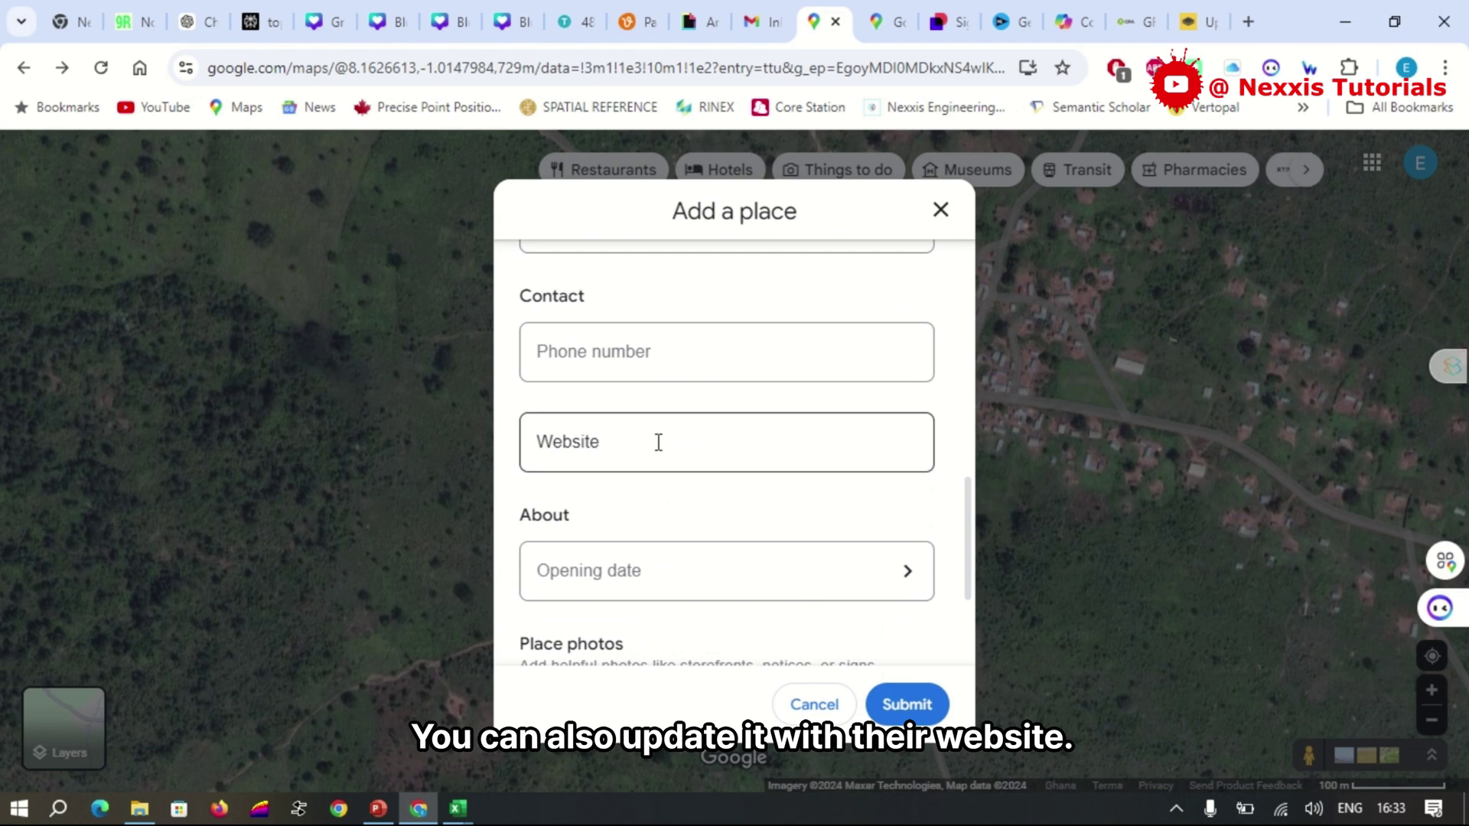
pyautogui.scroll(-2, 658, 443)
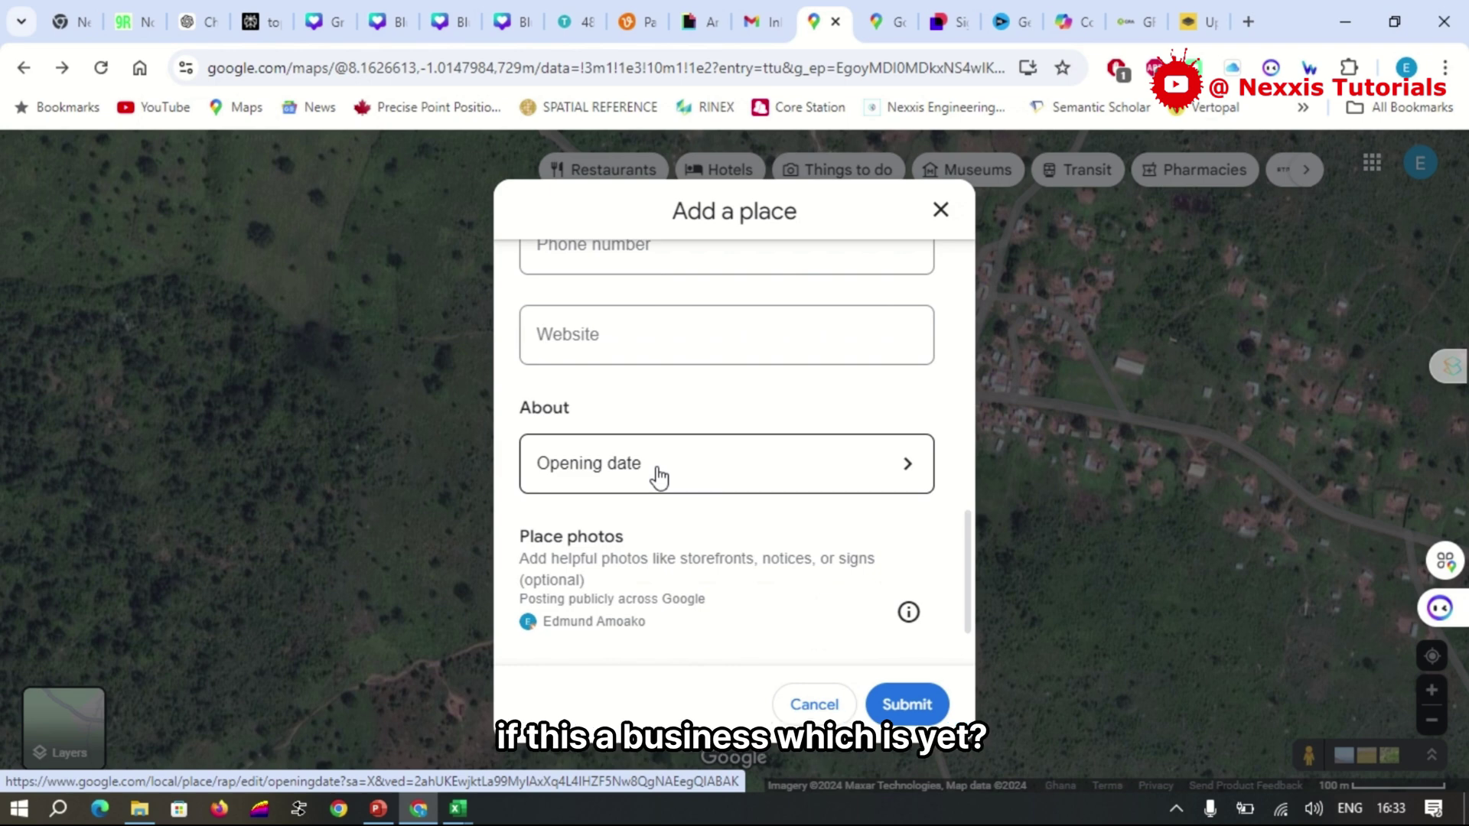
pyautogui.scroll(-1, 658, 475)
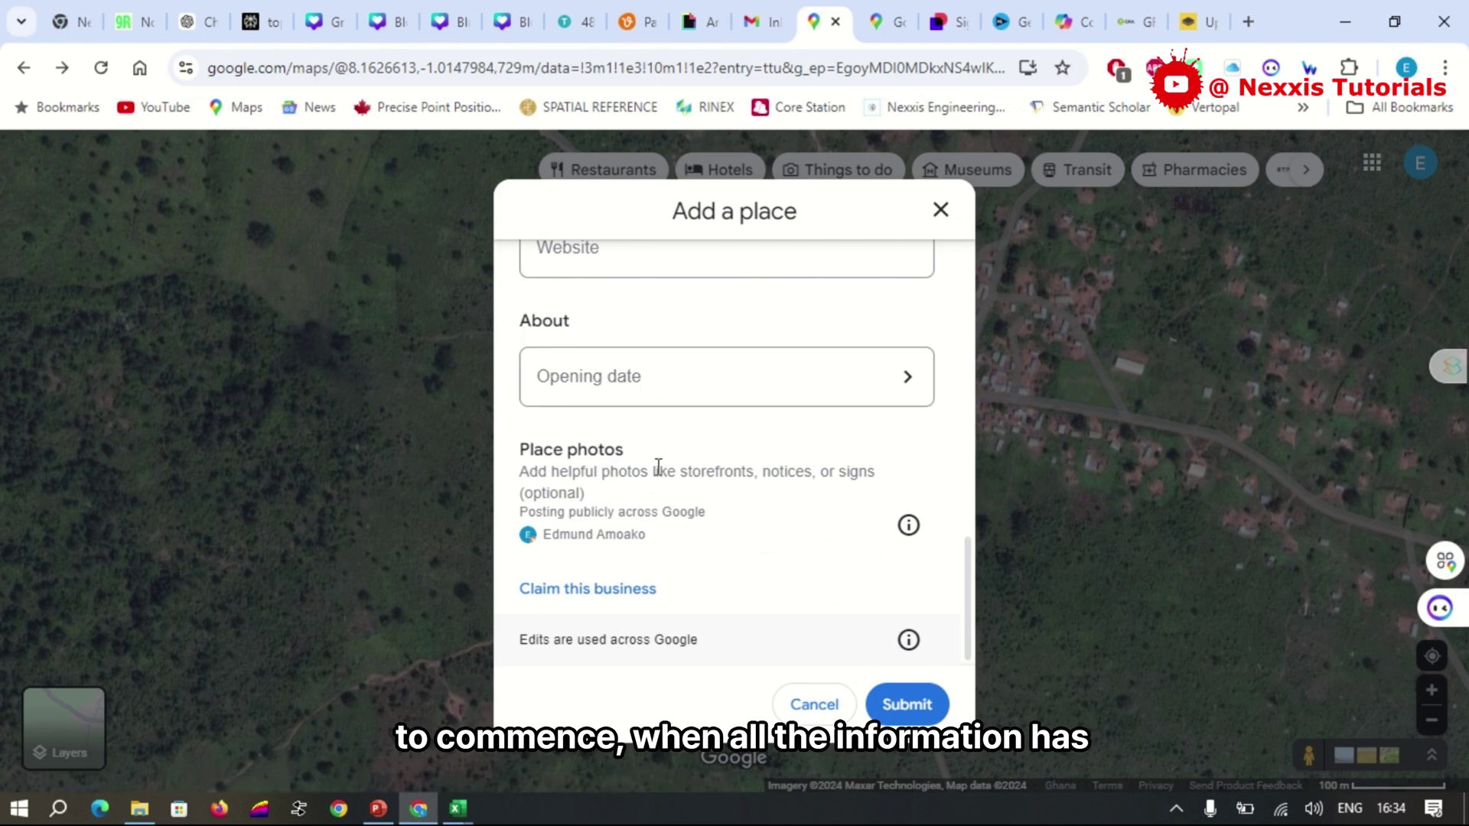
pyautogui.scroll(10, 658, 468)
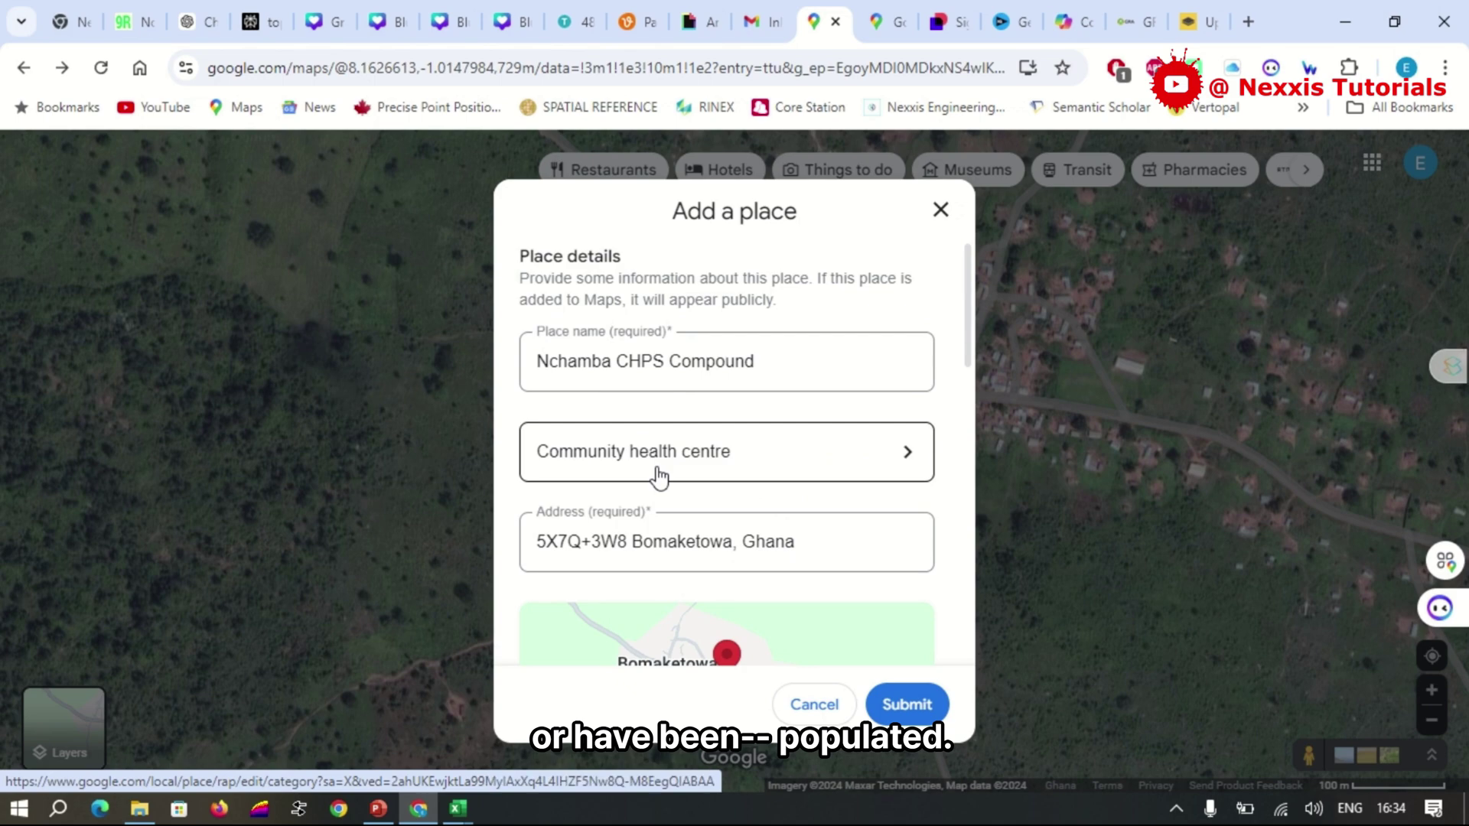
pyautogui.scroll(-8, 658, 476)
pyautogui.scroll(-1, 658, 476)
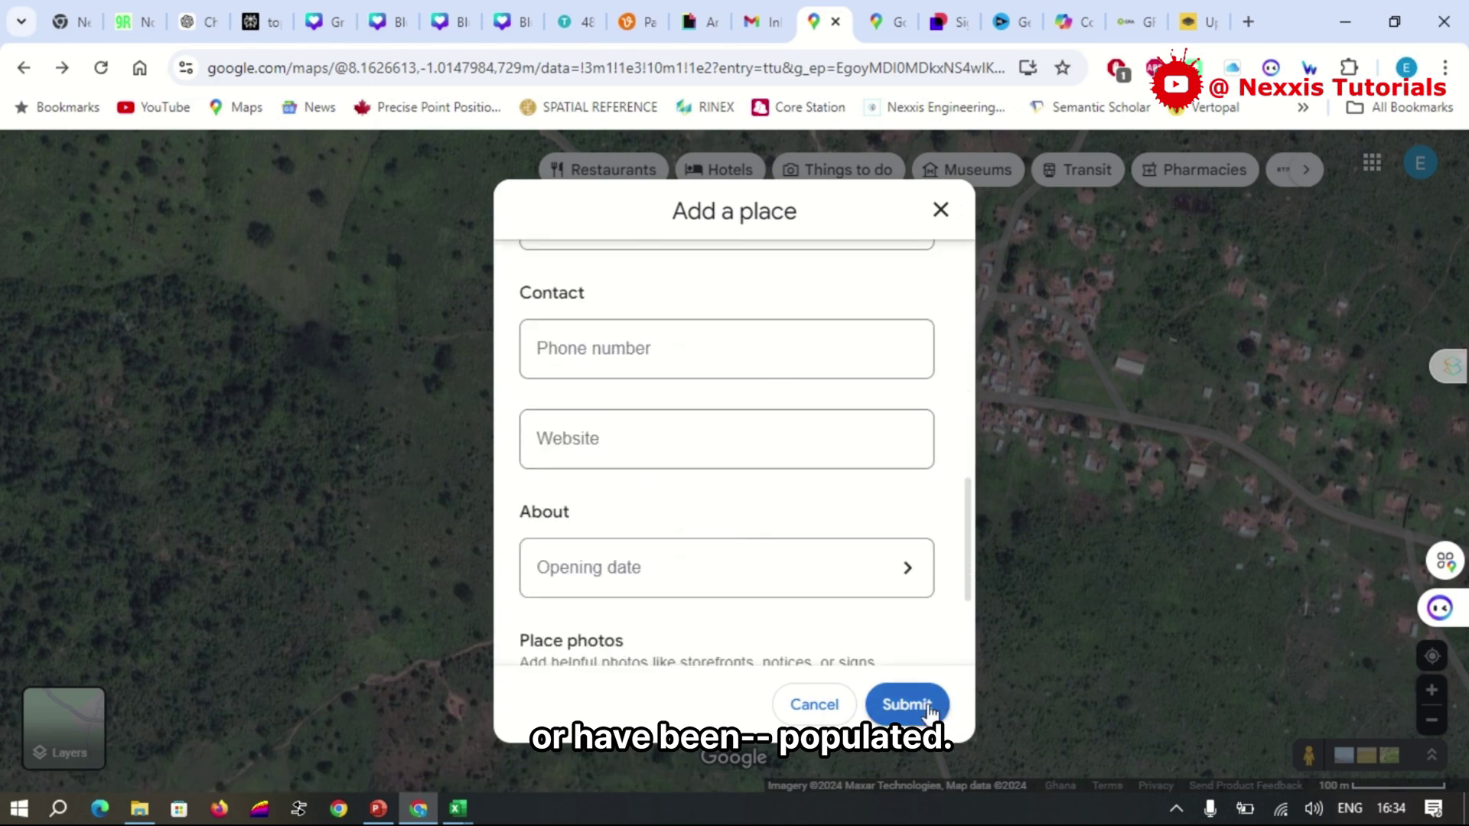
pyautogui.click(923, 710)
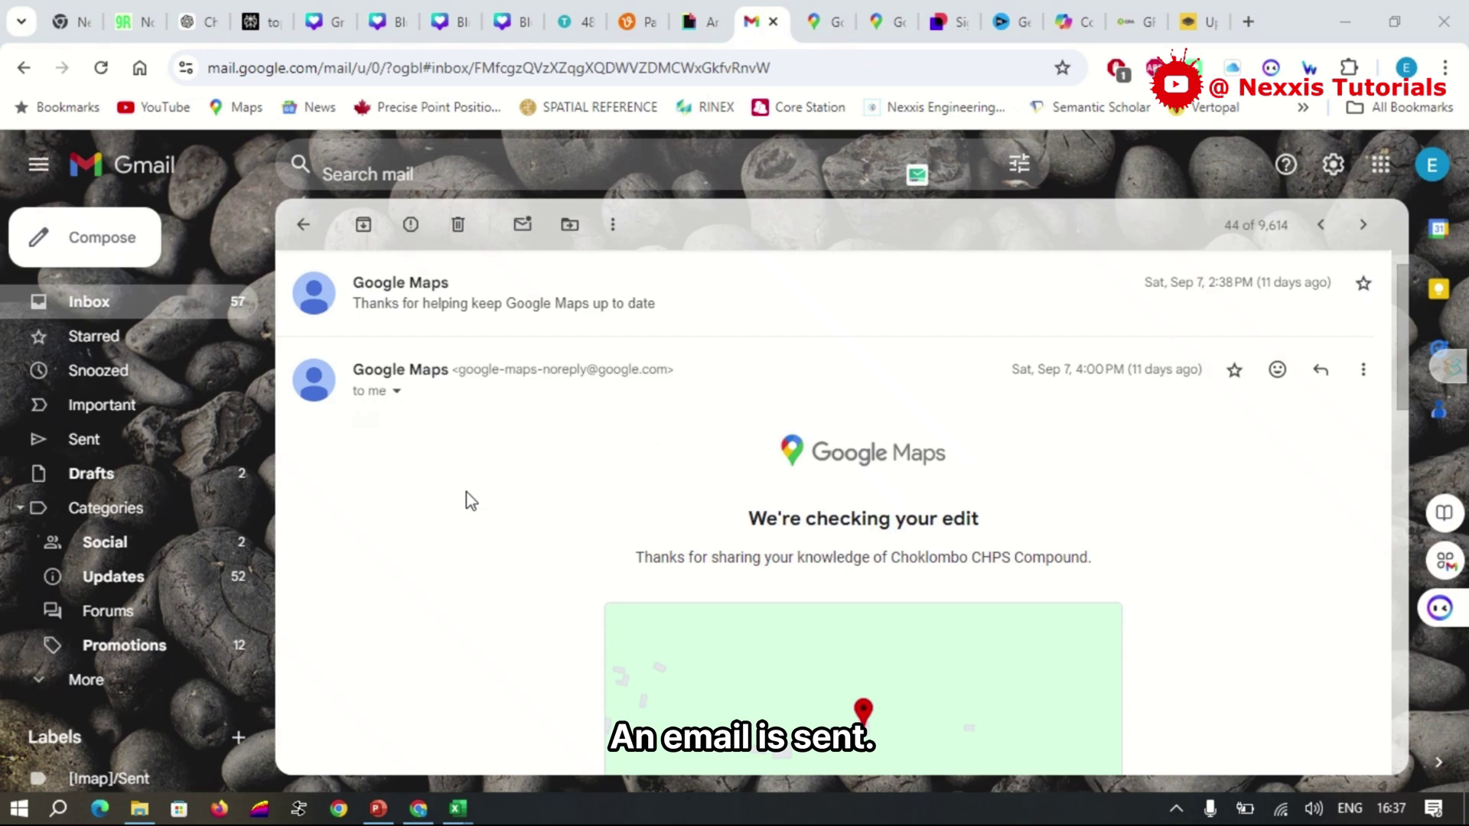
# - Scroll through Gmail's 'We're checking your edit' email about the Choklombo CHPS Compound edit
pyautogui.scroll(-1, 466, 493)
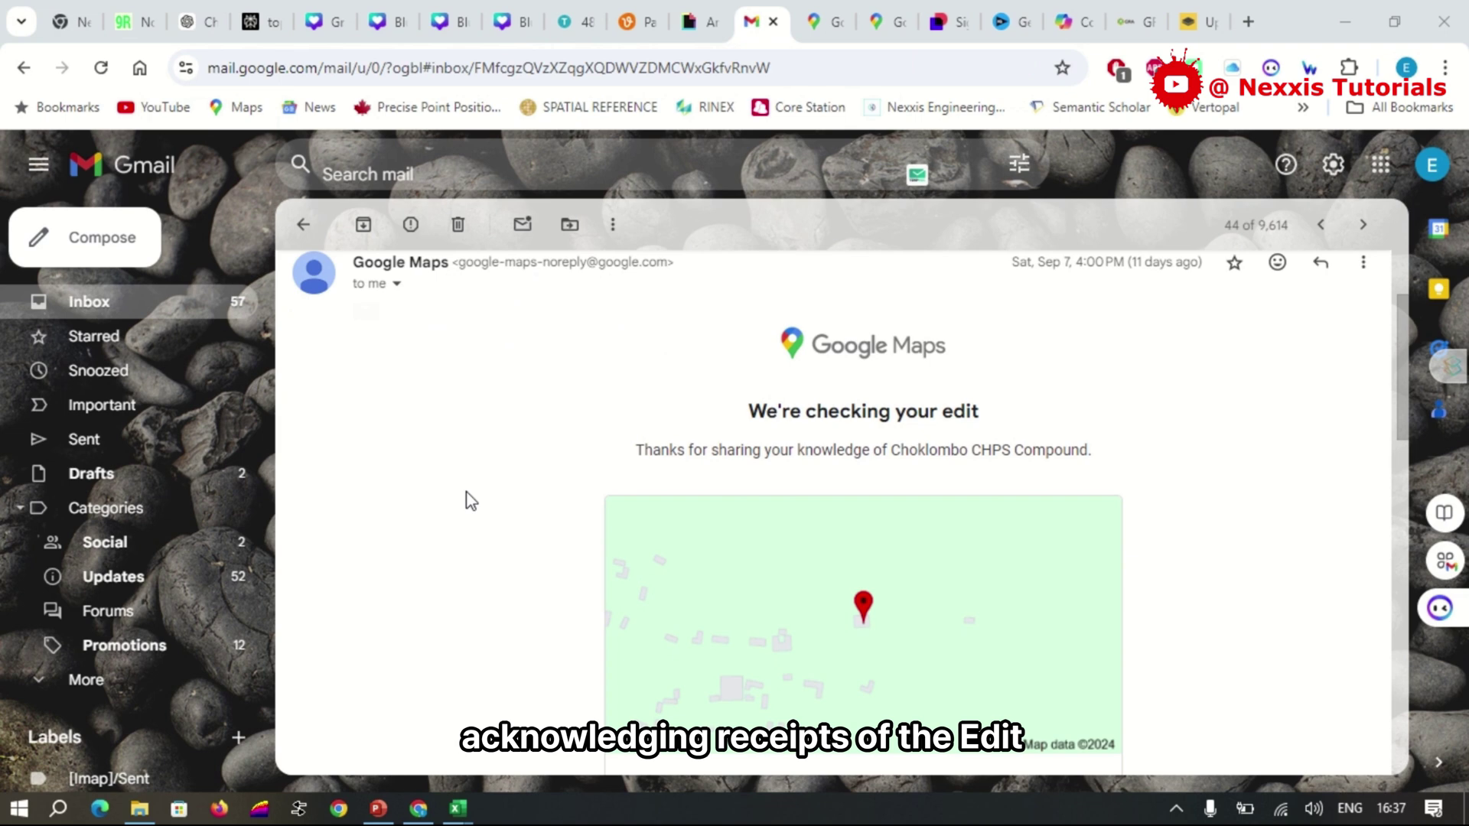
# - Scroll down the pending-edit email toward the Asantanso CHPS Compound 'accepted' message
pyautogui.scroll(-1, 470, 501)
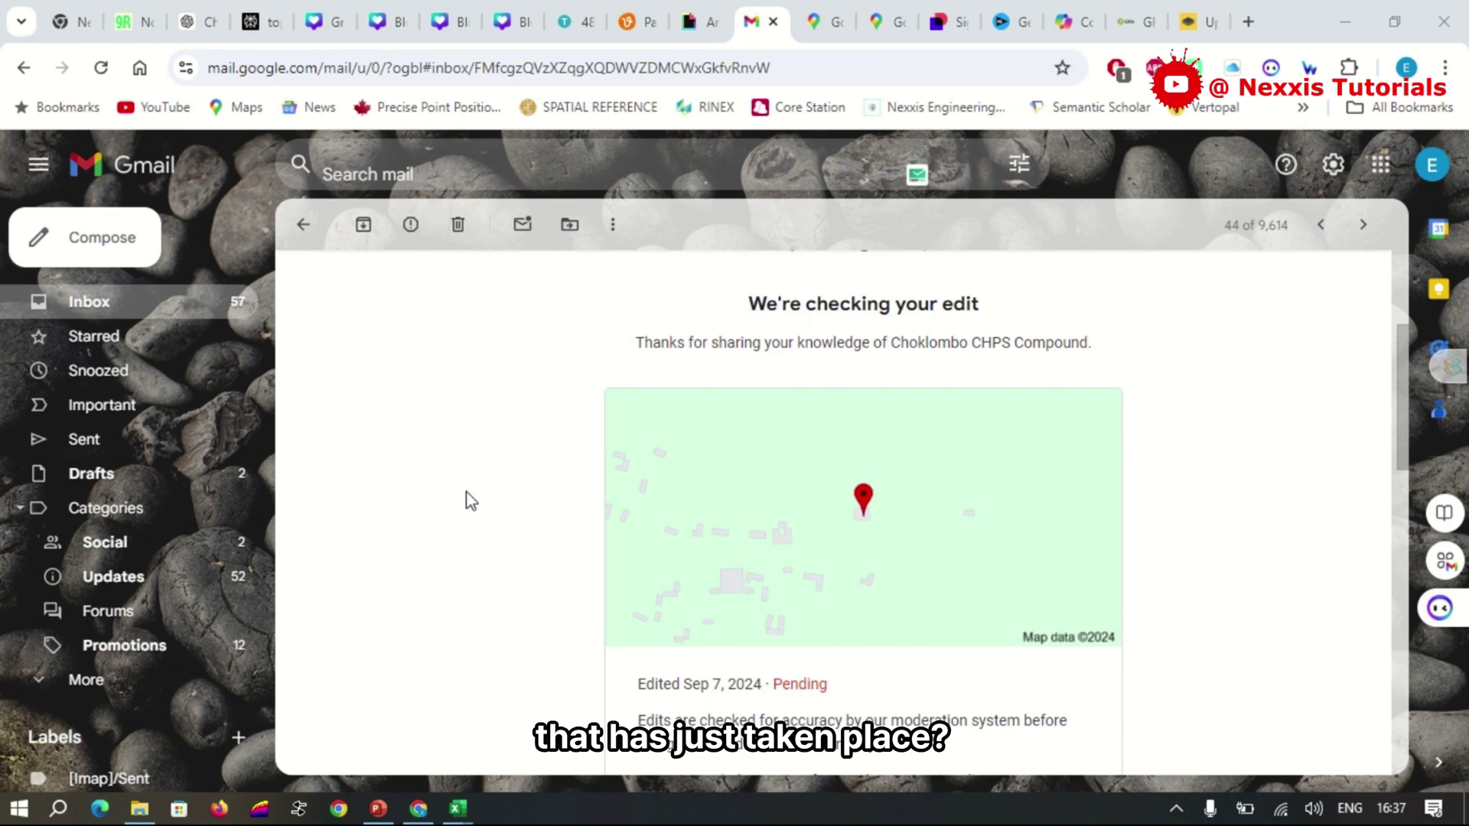
pyautogui.scroll(-1, 470, 501)
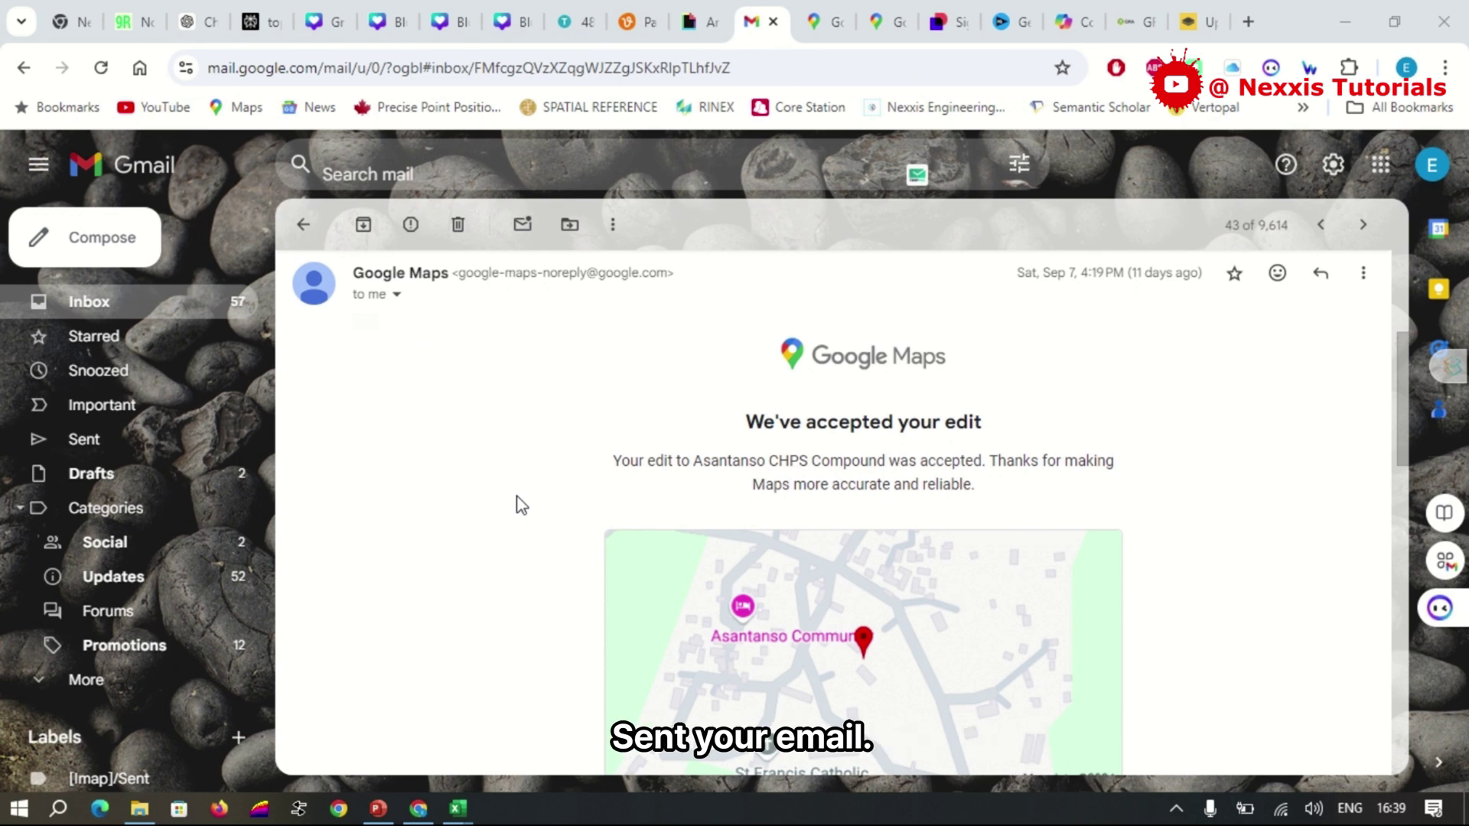
pyautogui.scroll(-1, 521, 505)
pyautogui.scroll(-2, 521, 505)
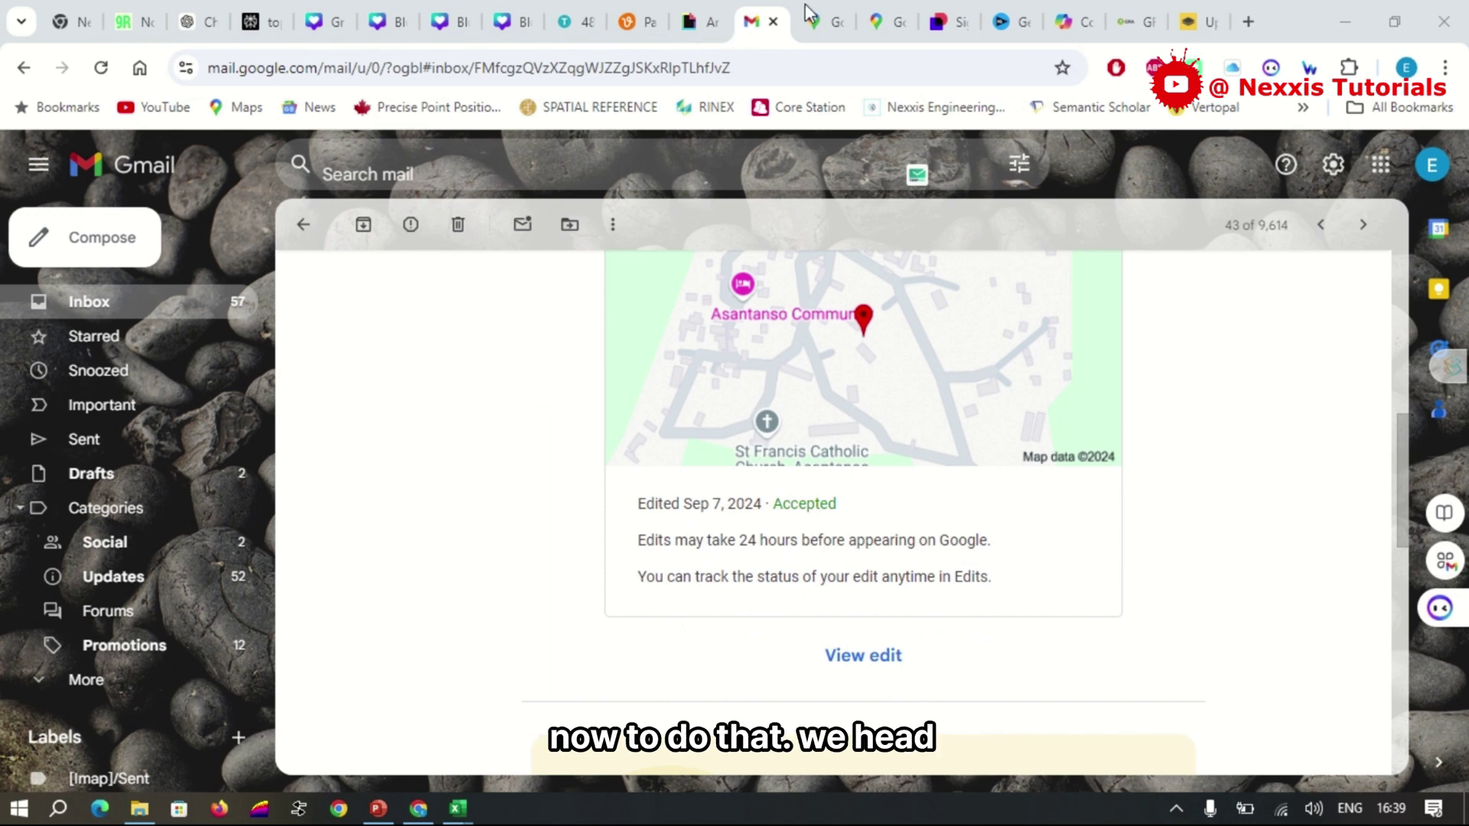
# - Back on the map, list your contribution edits to find Nchamba CHPS Compound, marked Accepted (5)
pyautogui.click(828, 23)
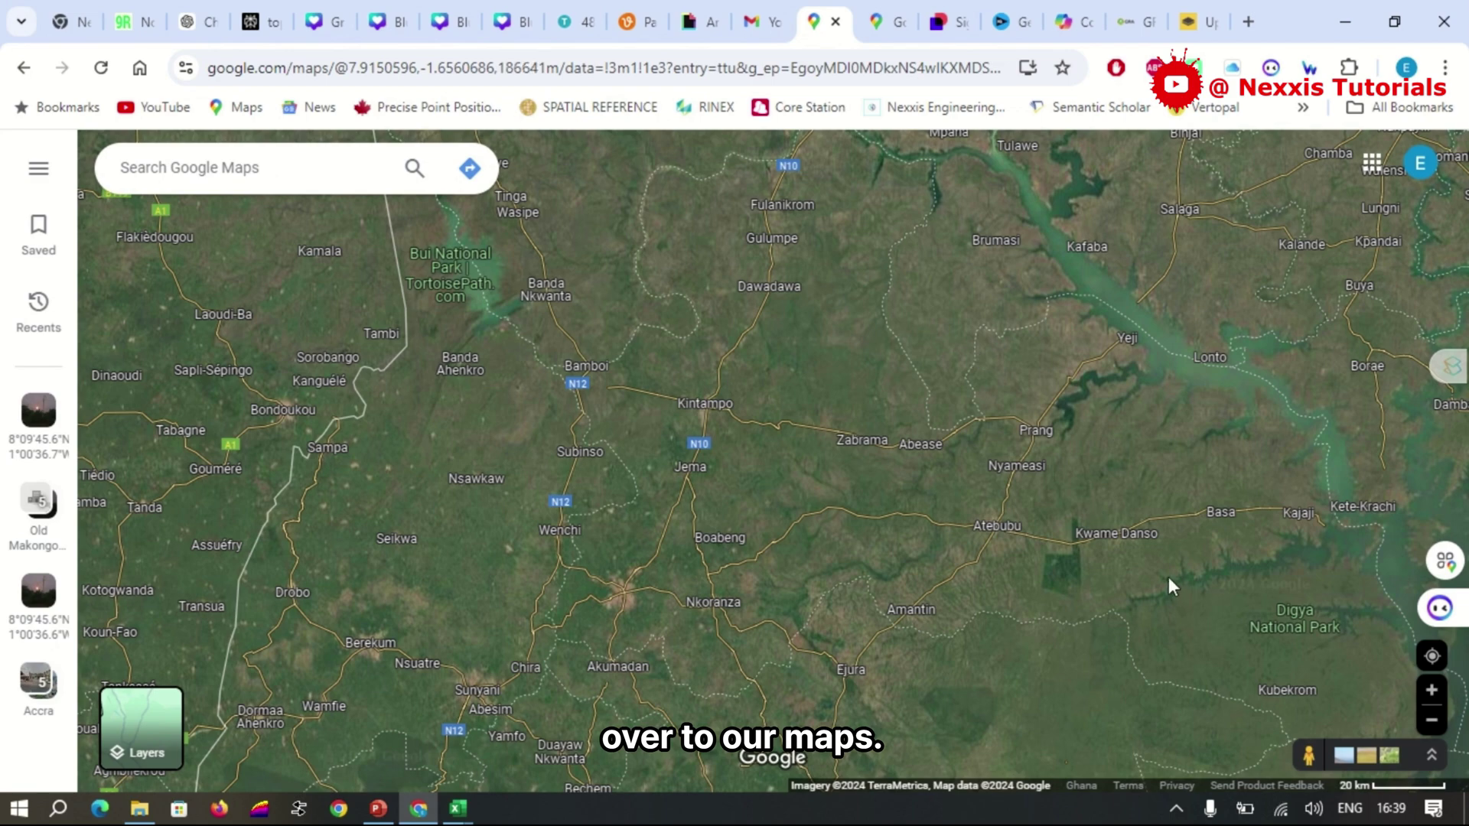
pyautogui.click(39, 168)
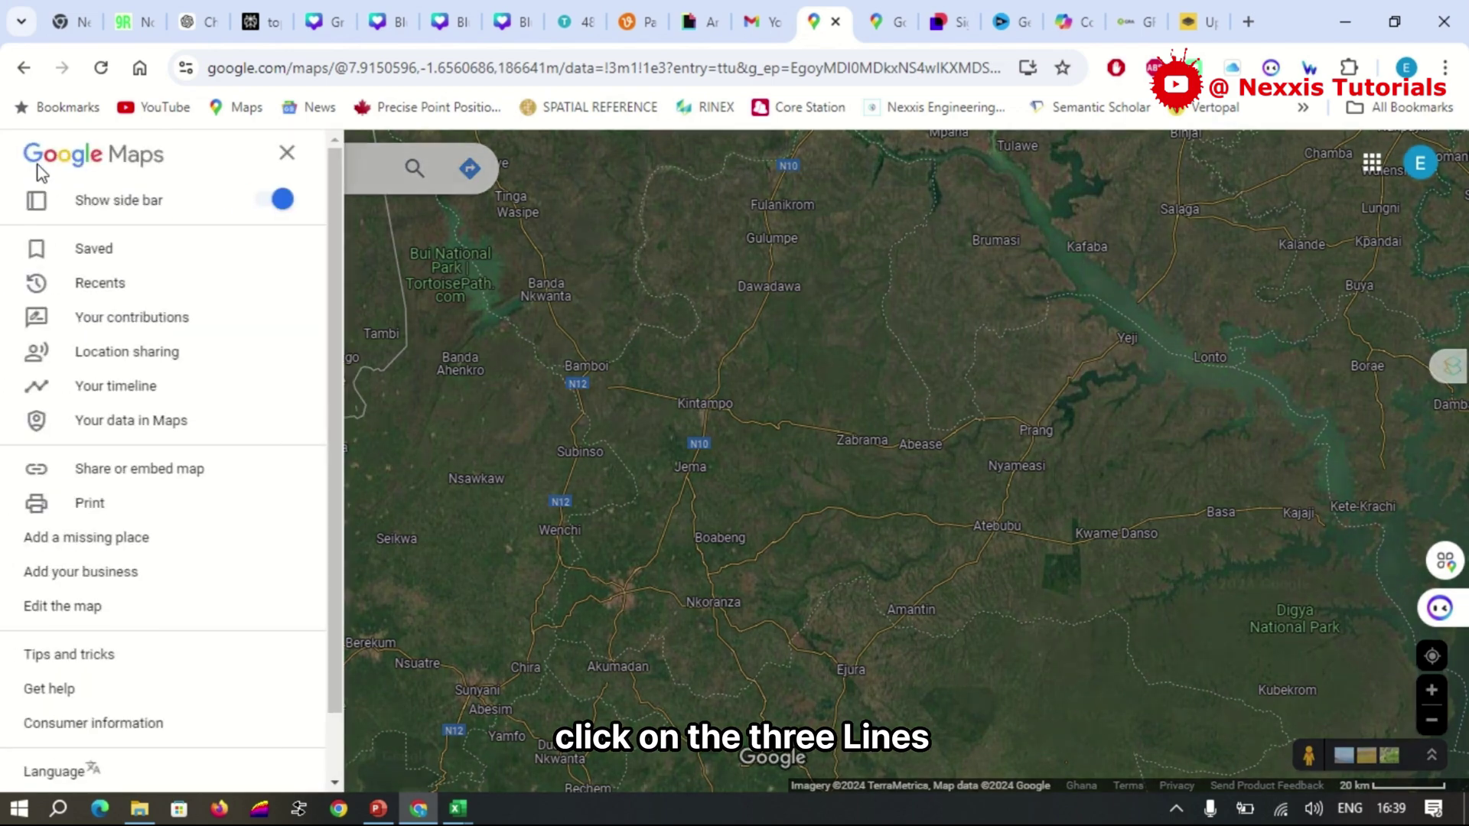
pyautogui.click(108, 320)
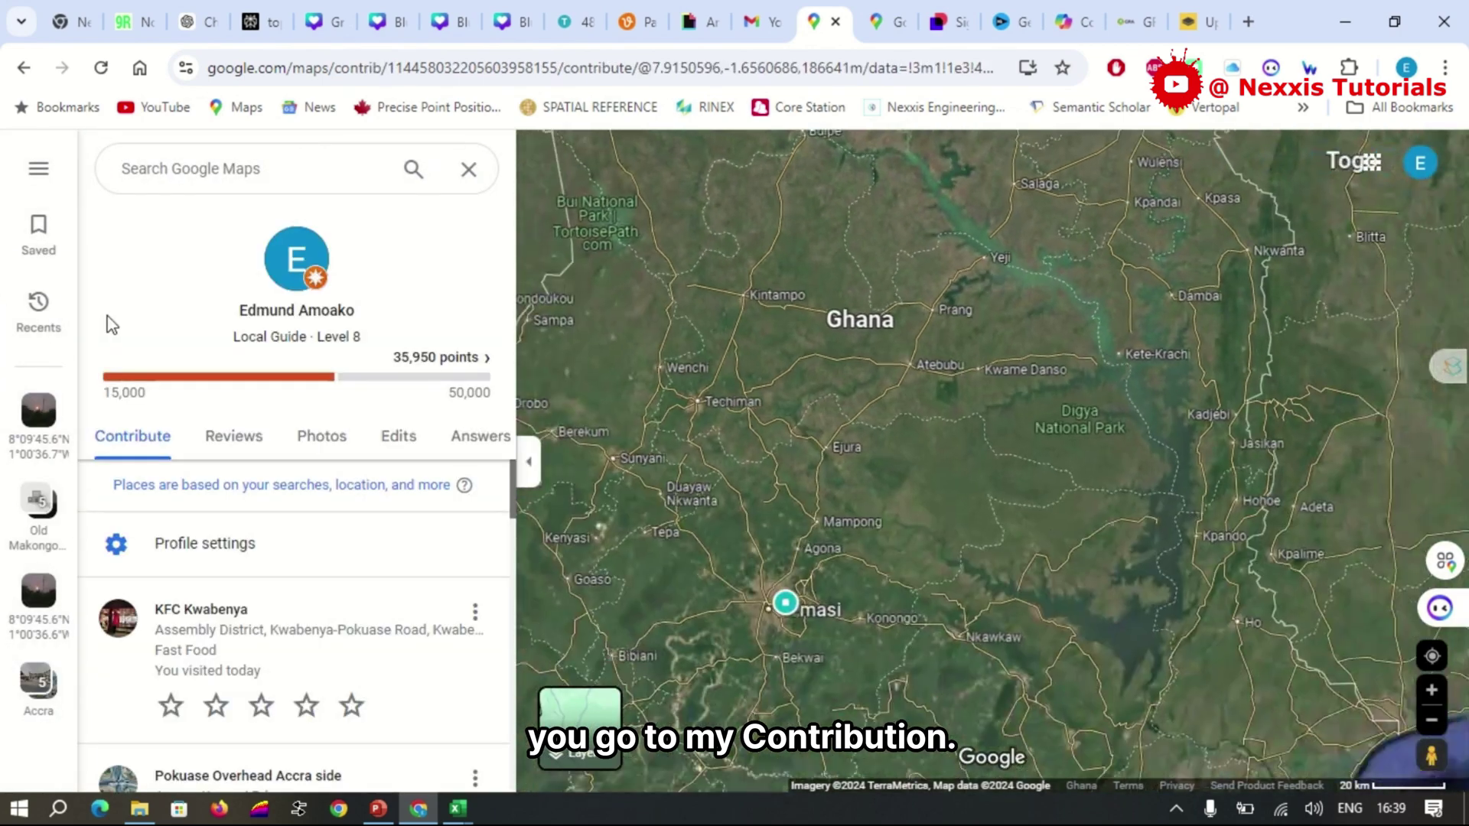
pyautogui.click(397, 438)
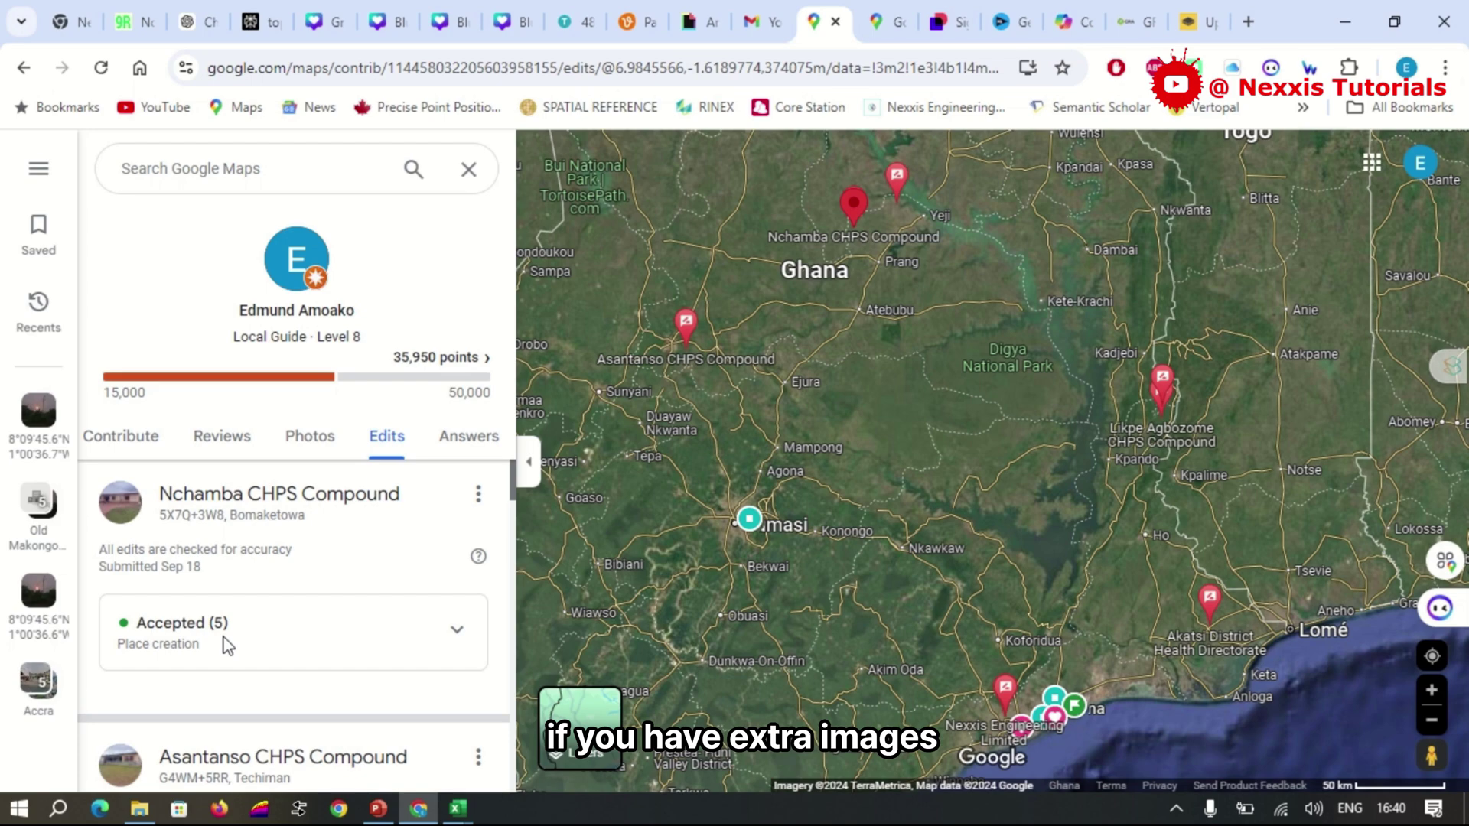
# - From the Nchamba CHPS Compound place page's Photos section, start 'Add photos & videos'
pyautogui.click(233, 497)
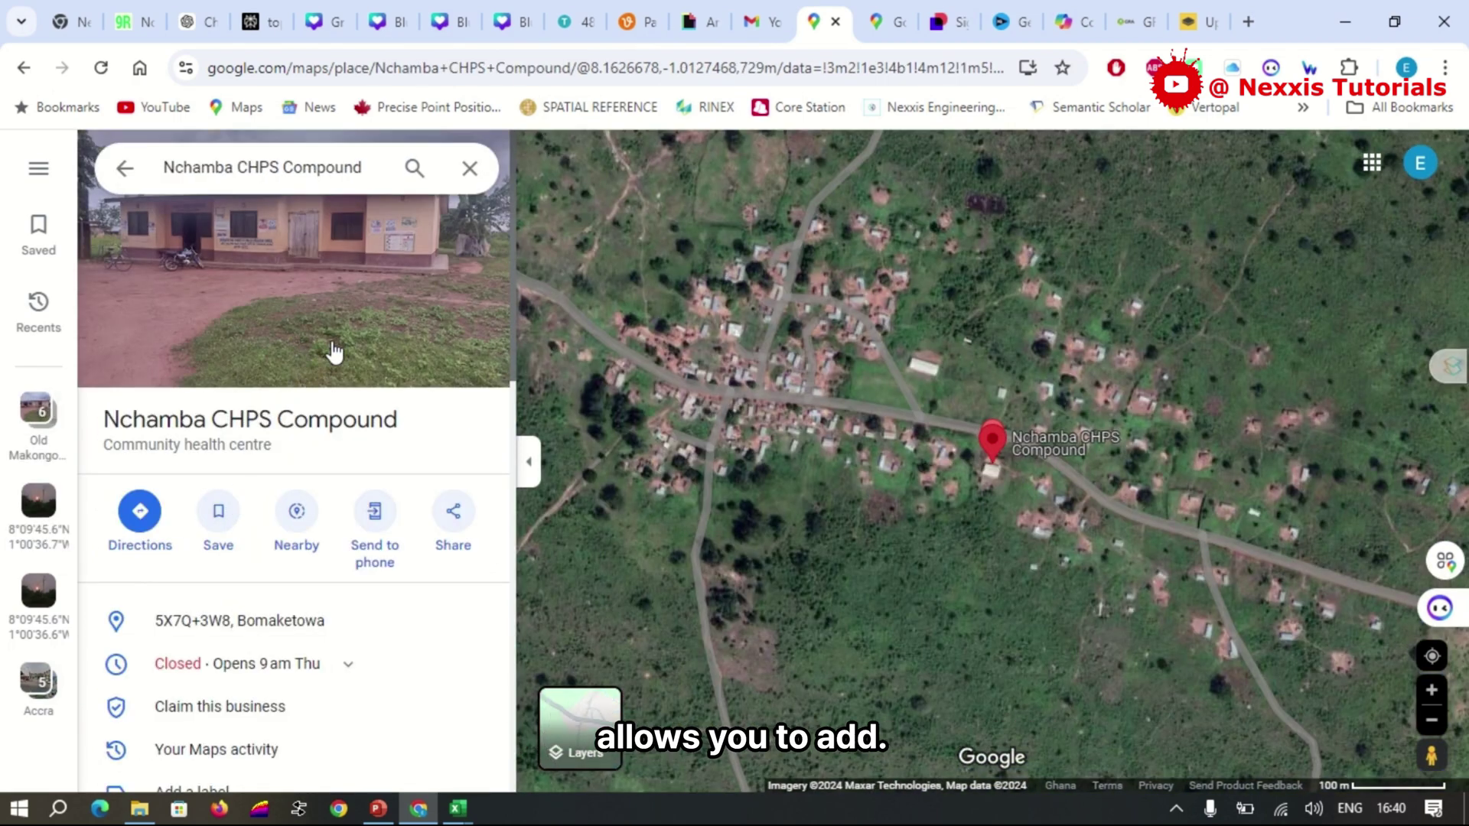
pyautogui.scroll(-5, 336, 445)
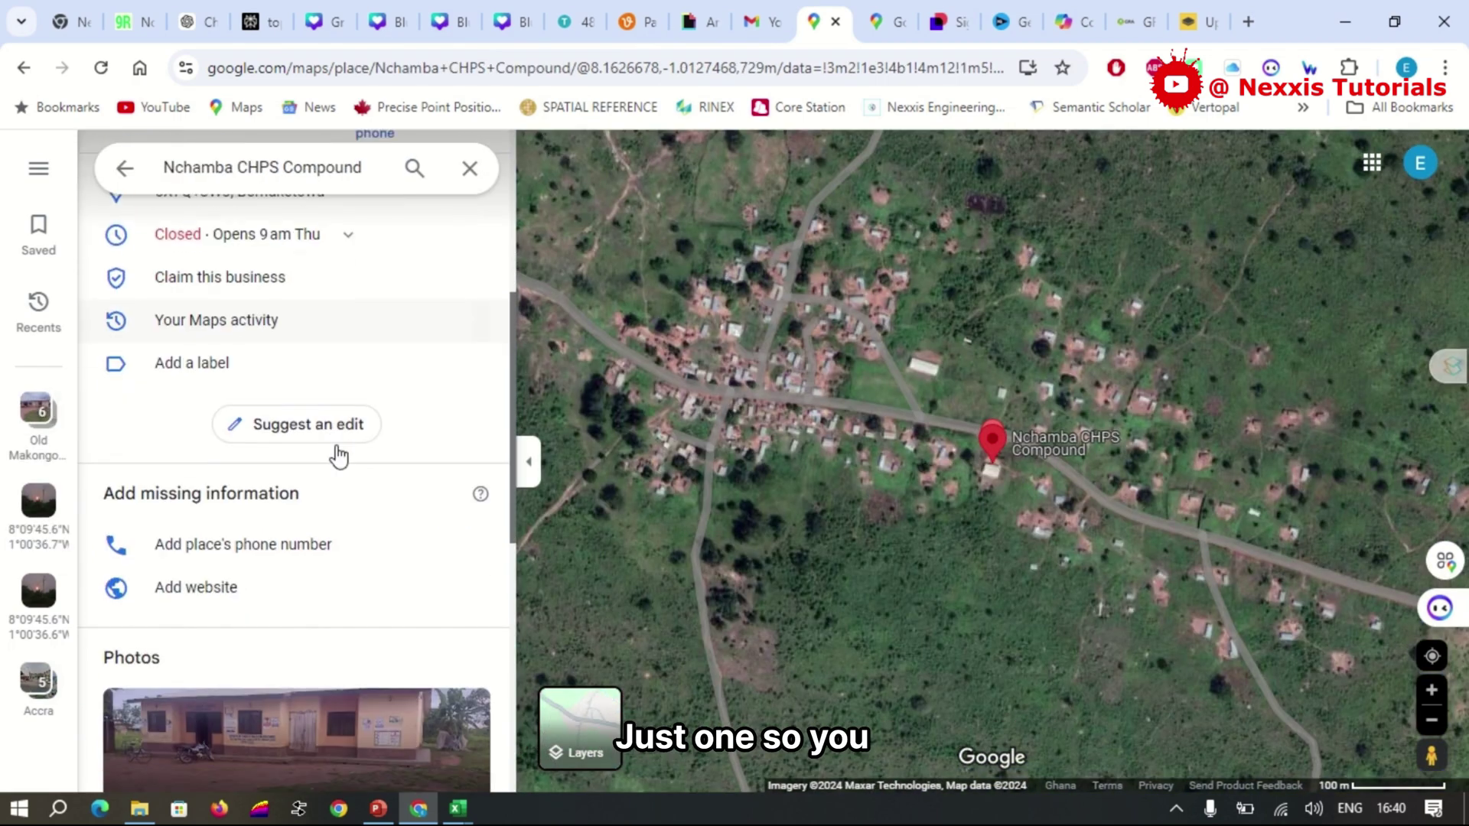
pyautogui.scroll(-2, 319, 513)
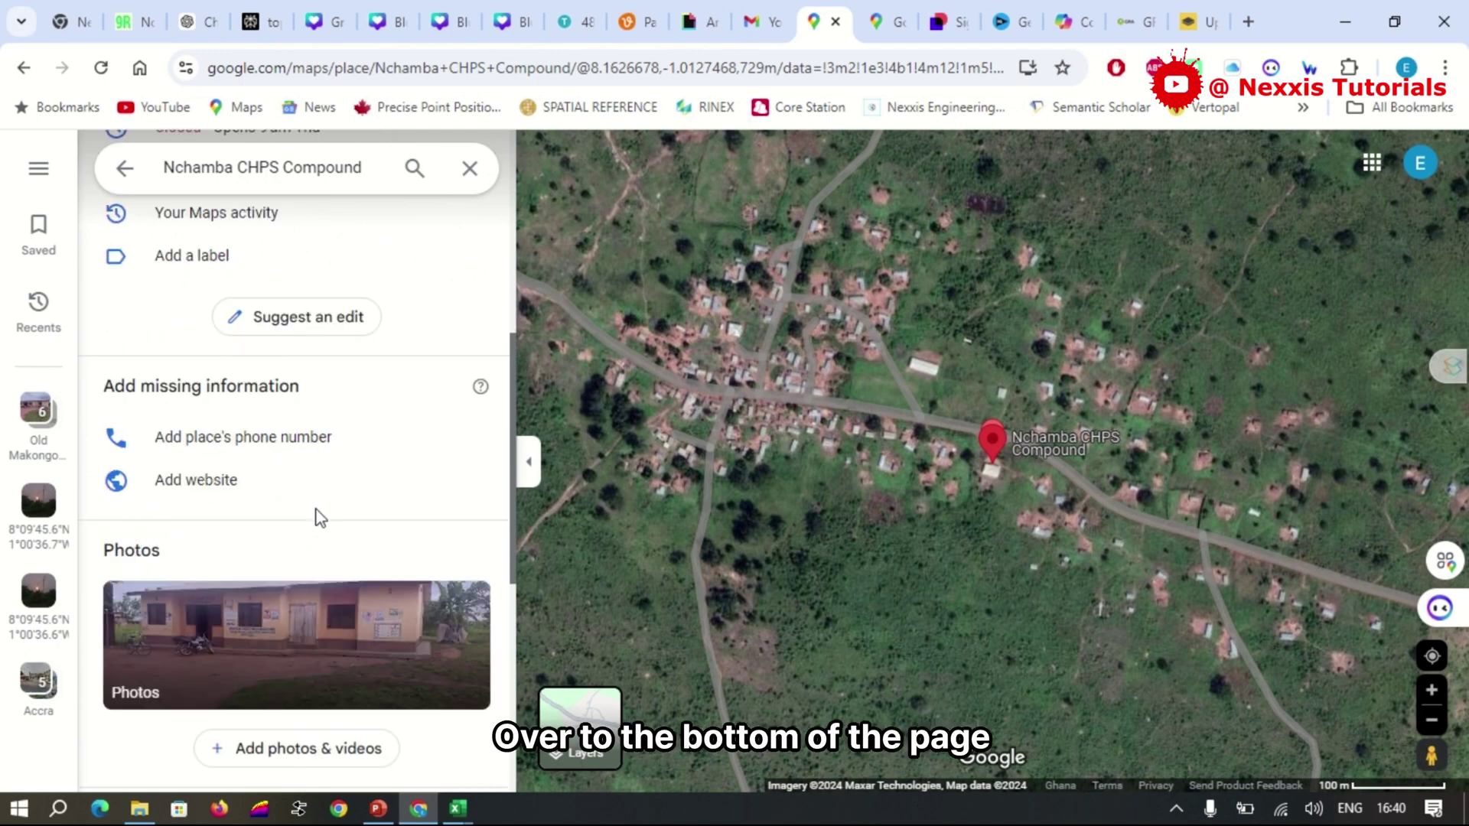
pyautogui.scroll(-4, 319, 518)
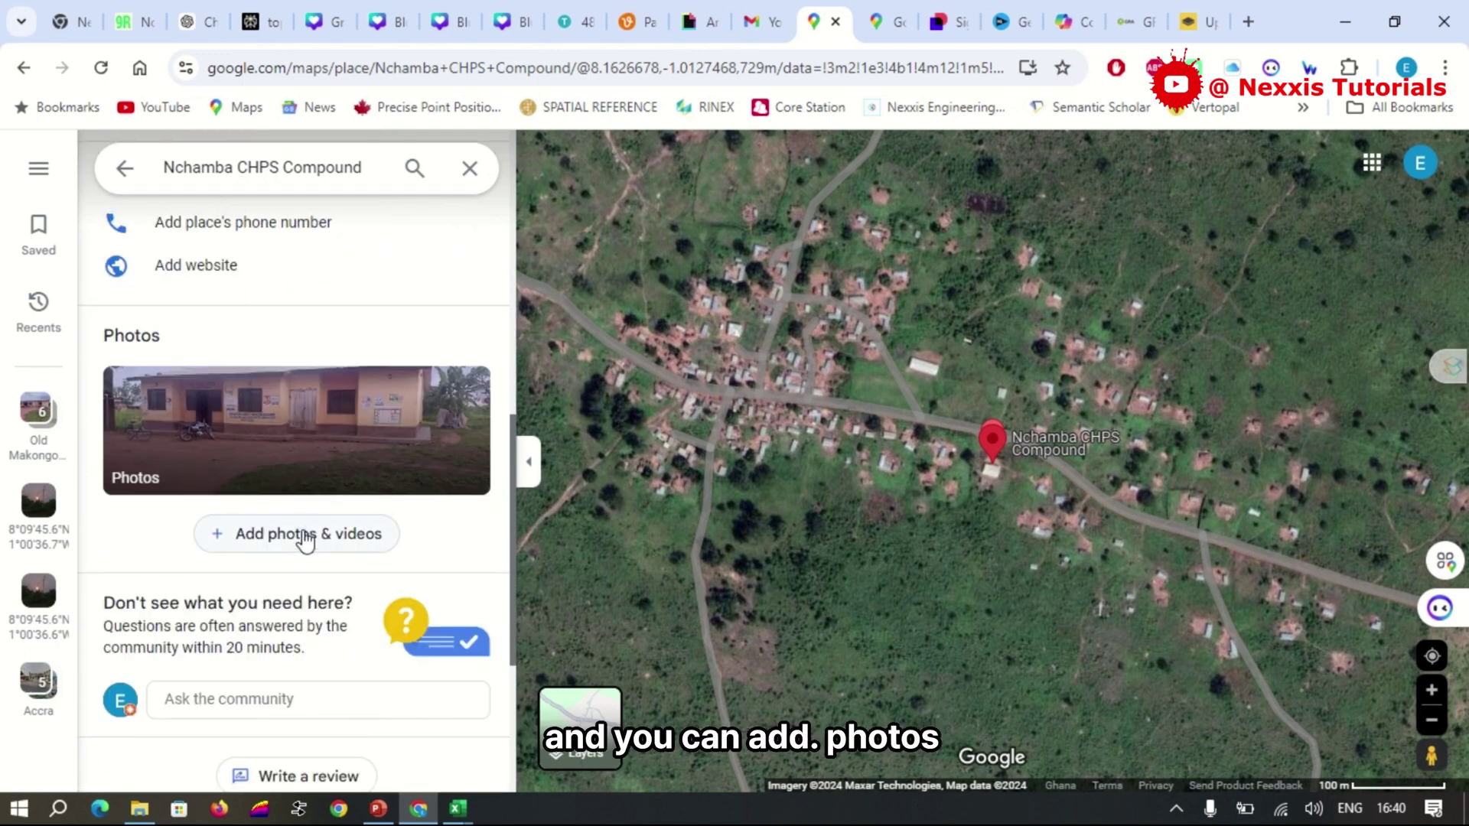
pyautogui.click(305, 535)
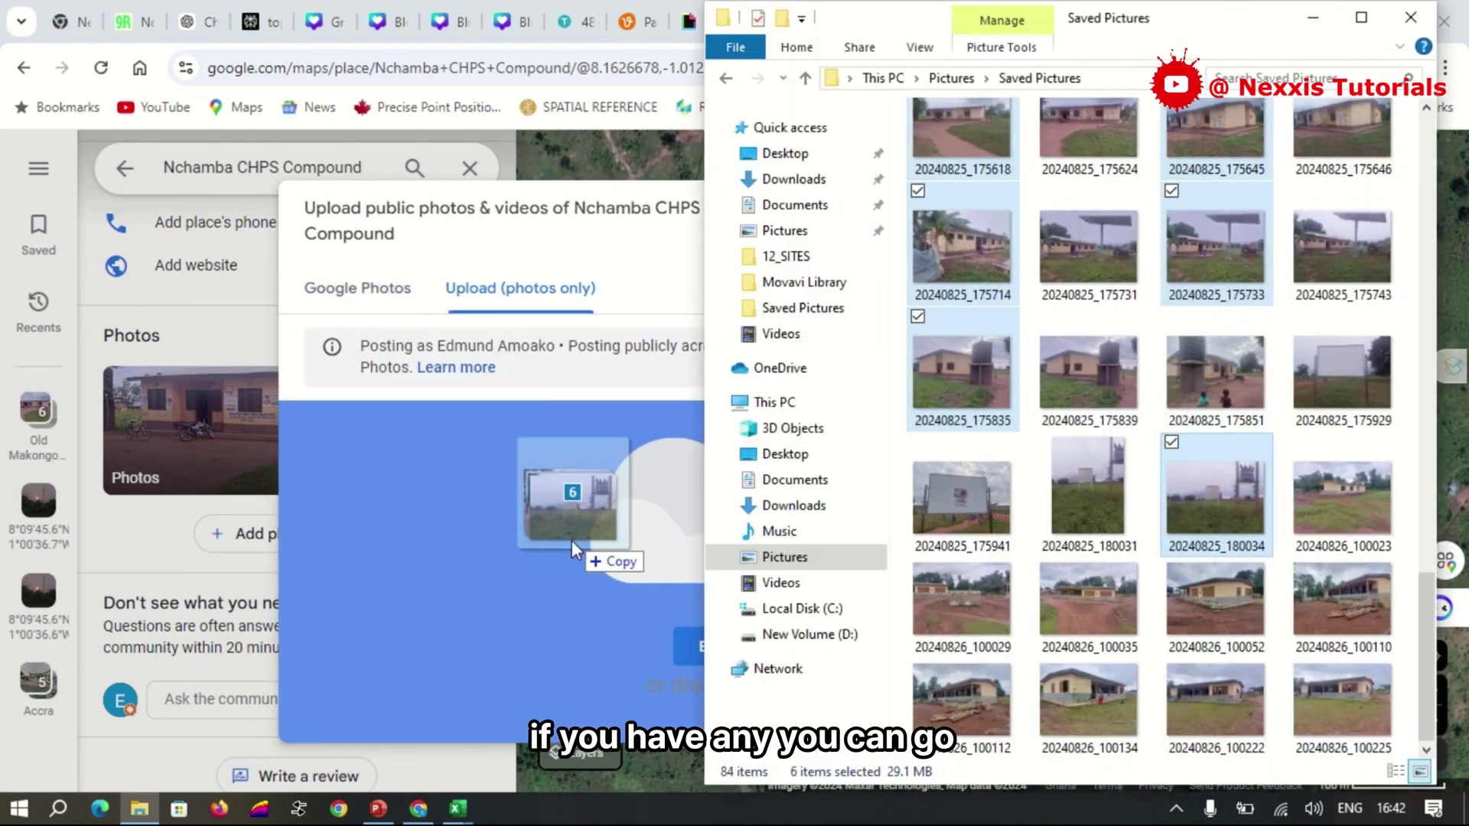
# - Drag a photo of the compound from File Explorer into the Upload tab
pyautogui.moveTo(572, 540); pyautogui.dragTo(558, 564)
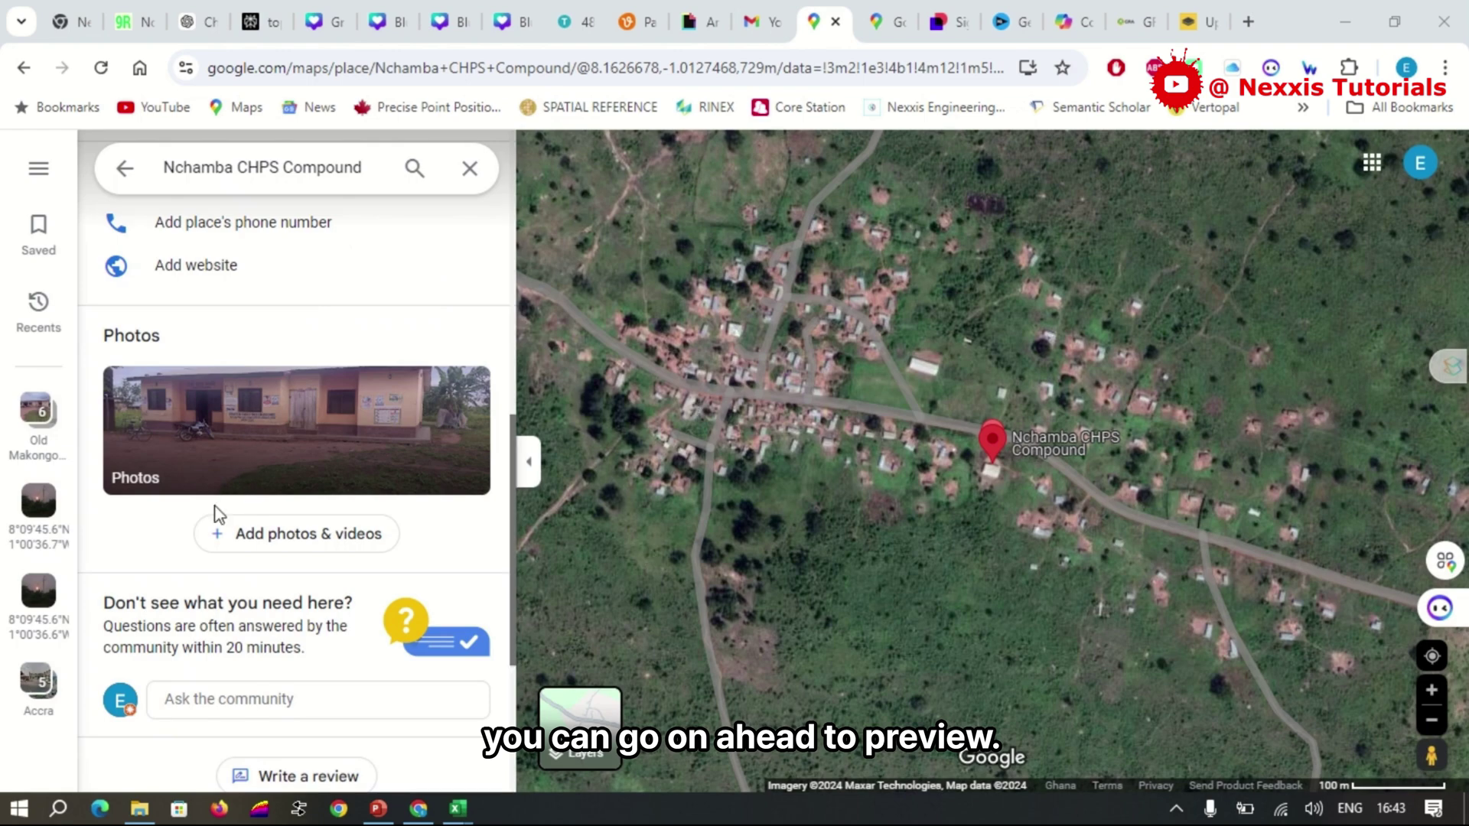
# - Browse the Photos tab of Your contributions to spot the new Nchamba CHPS Compound pictures
pyautogui.click(36, 175)
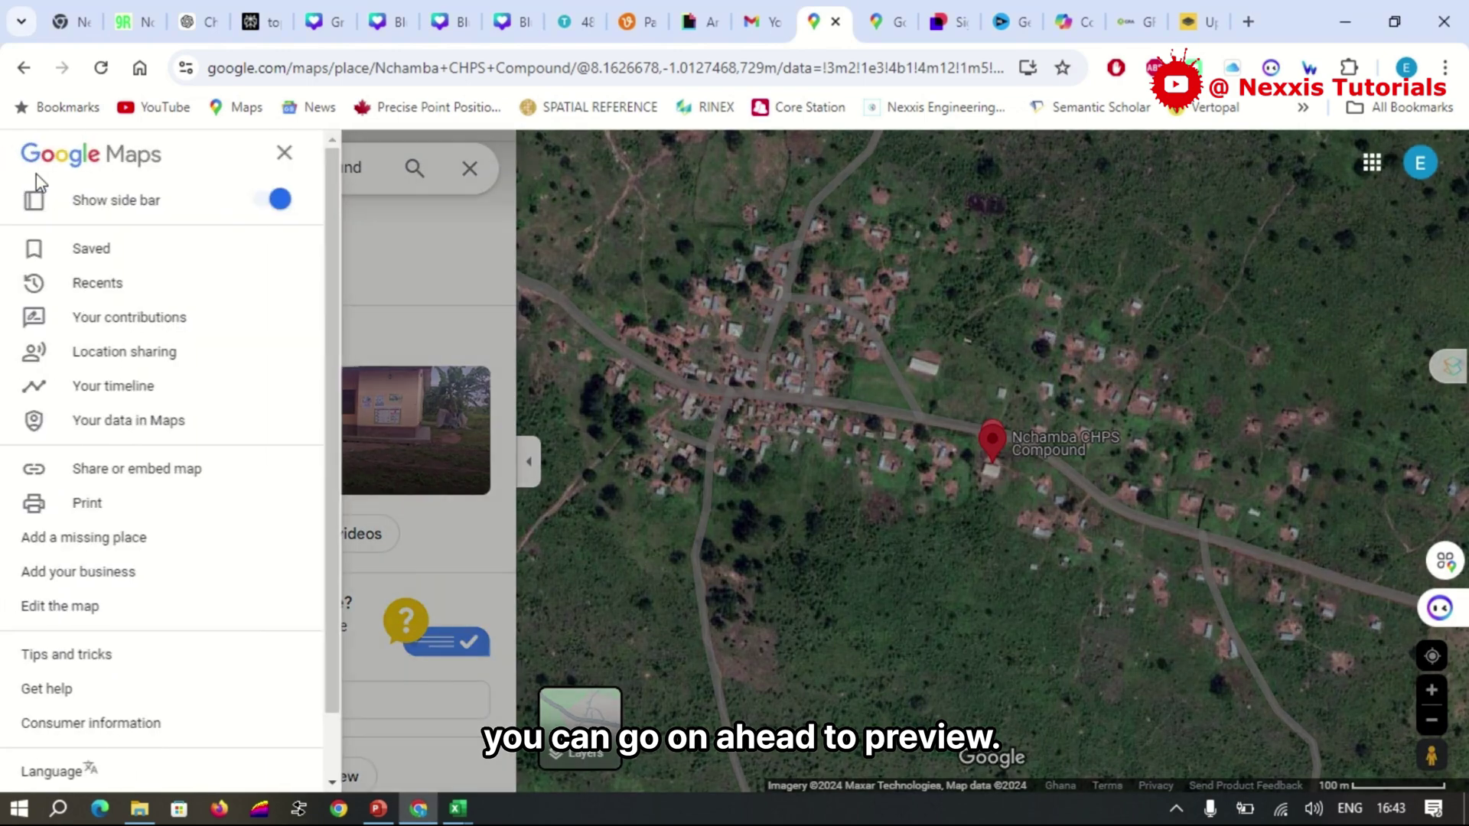
pyautogui.click(82, 319)
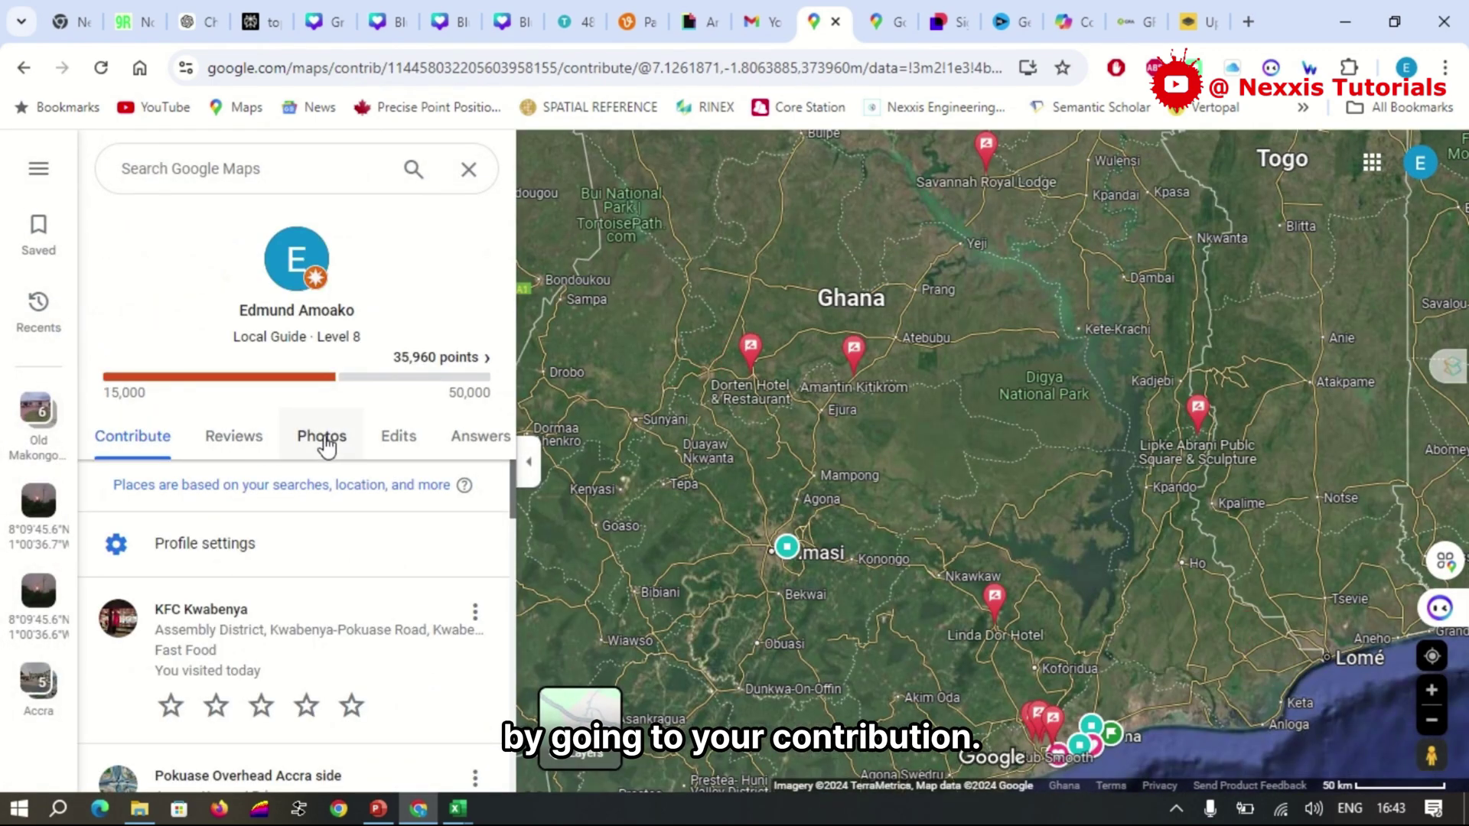
pyautogui.click(324, 442)
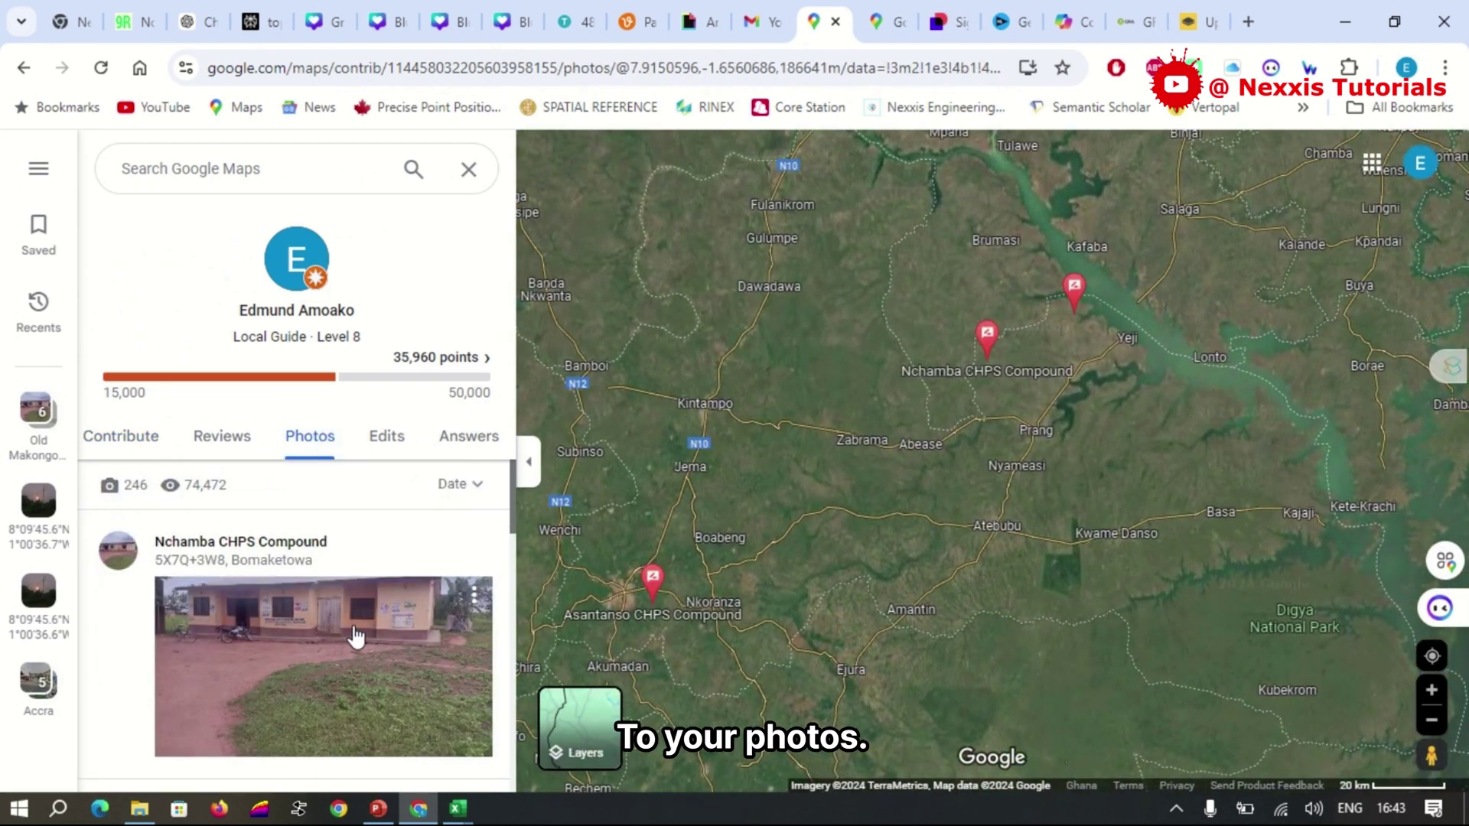
pyautogui.scroll(-3, 354, 640)
pyautogui.scroll(3, 354, 639)
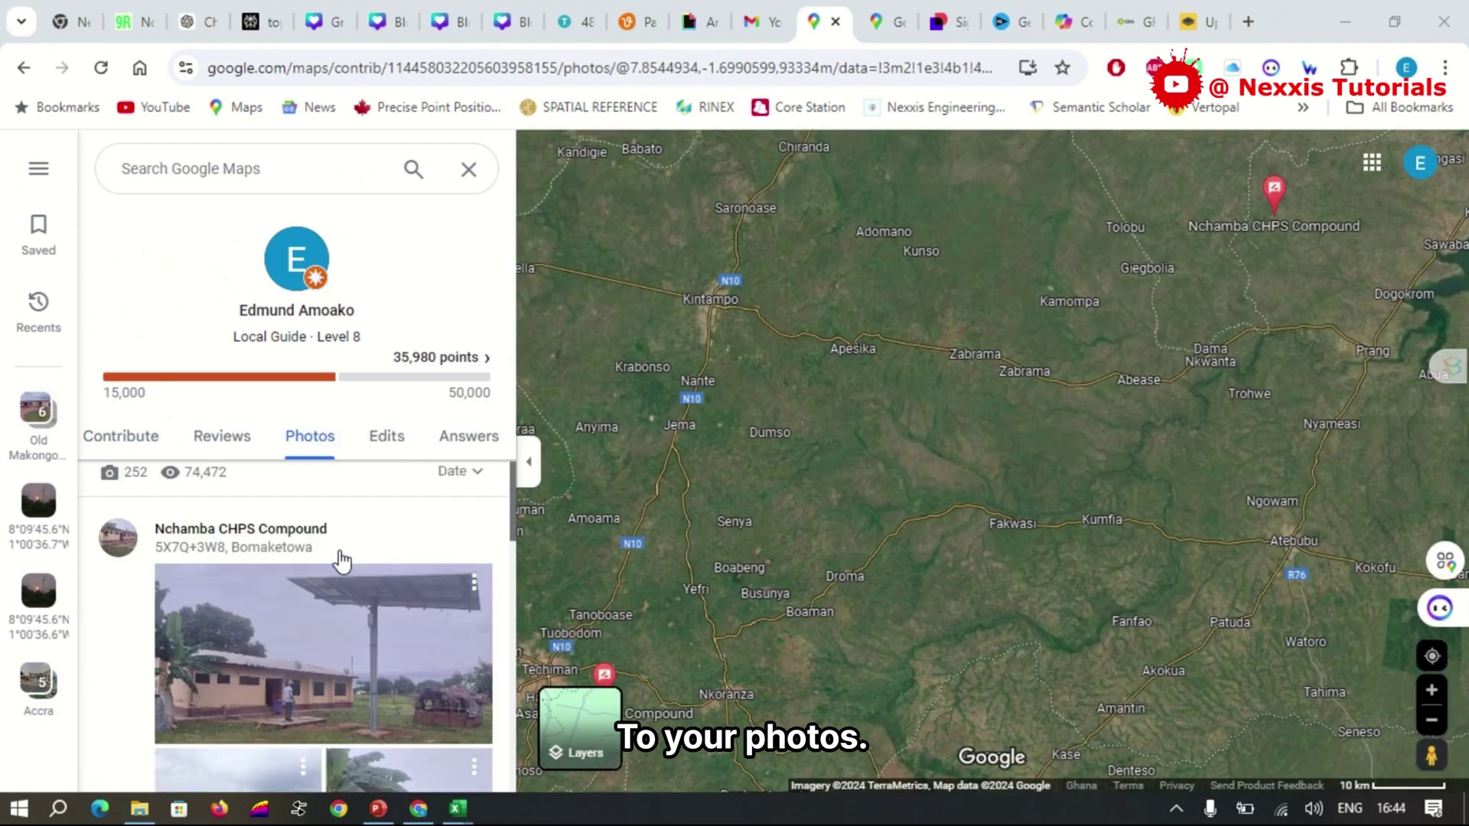
pyautogui.scroll(1, 342, 561)
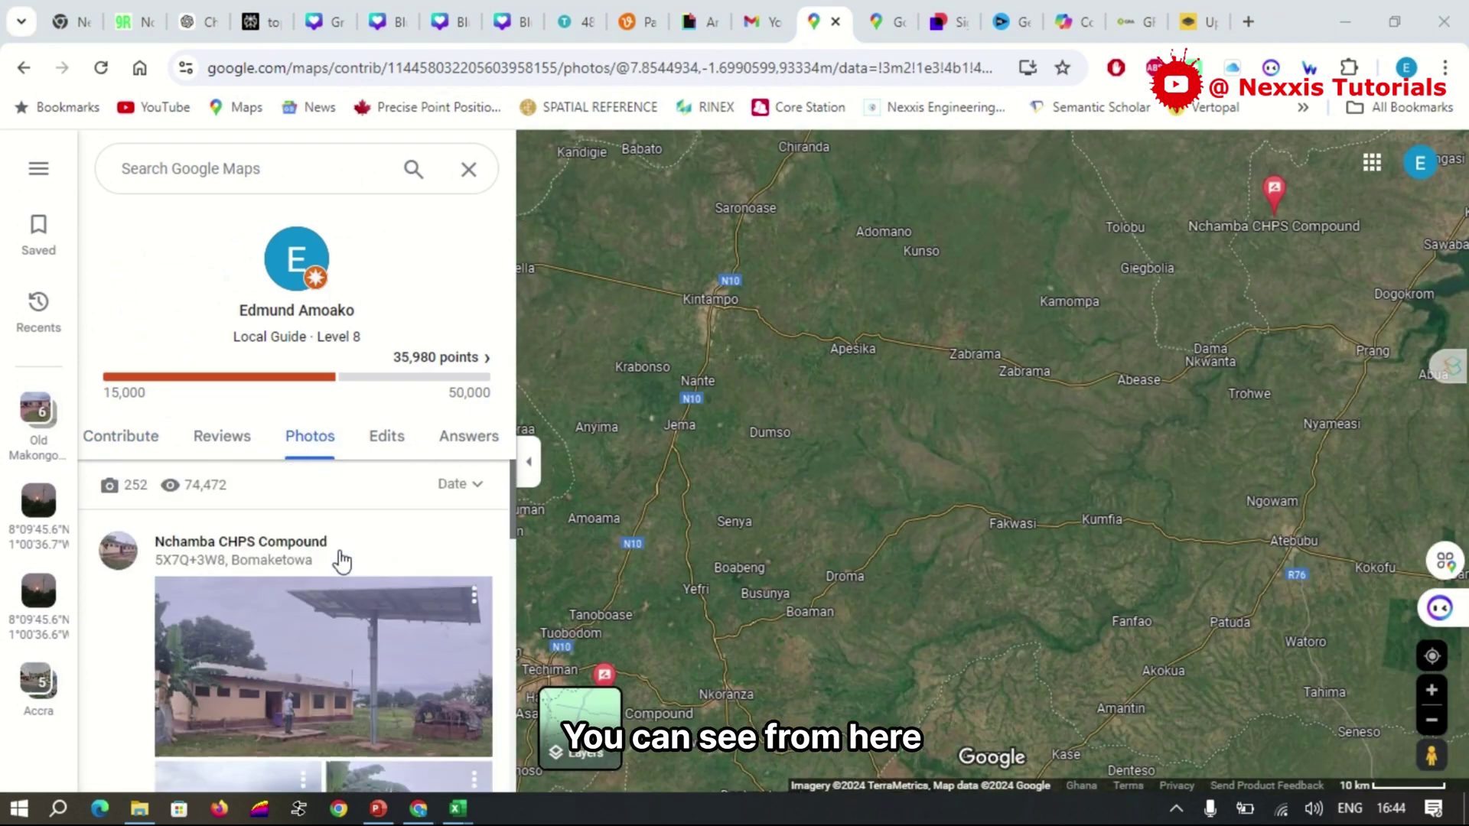
pyautogui.scroll(-5, 342, 561)
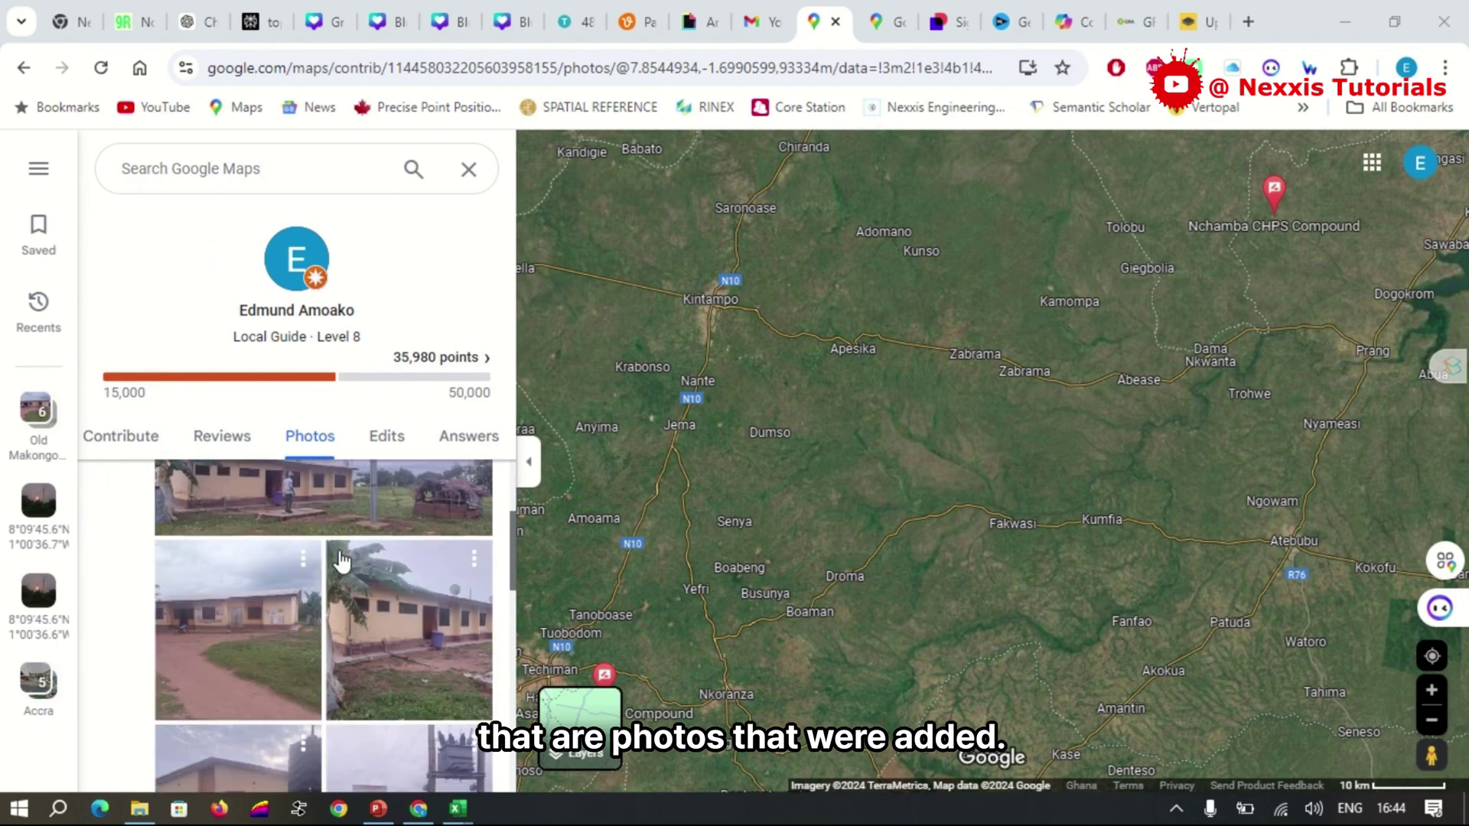
pyautogui.scroll(-3, 342, 560)
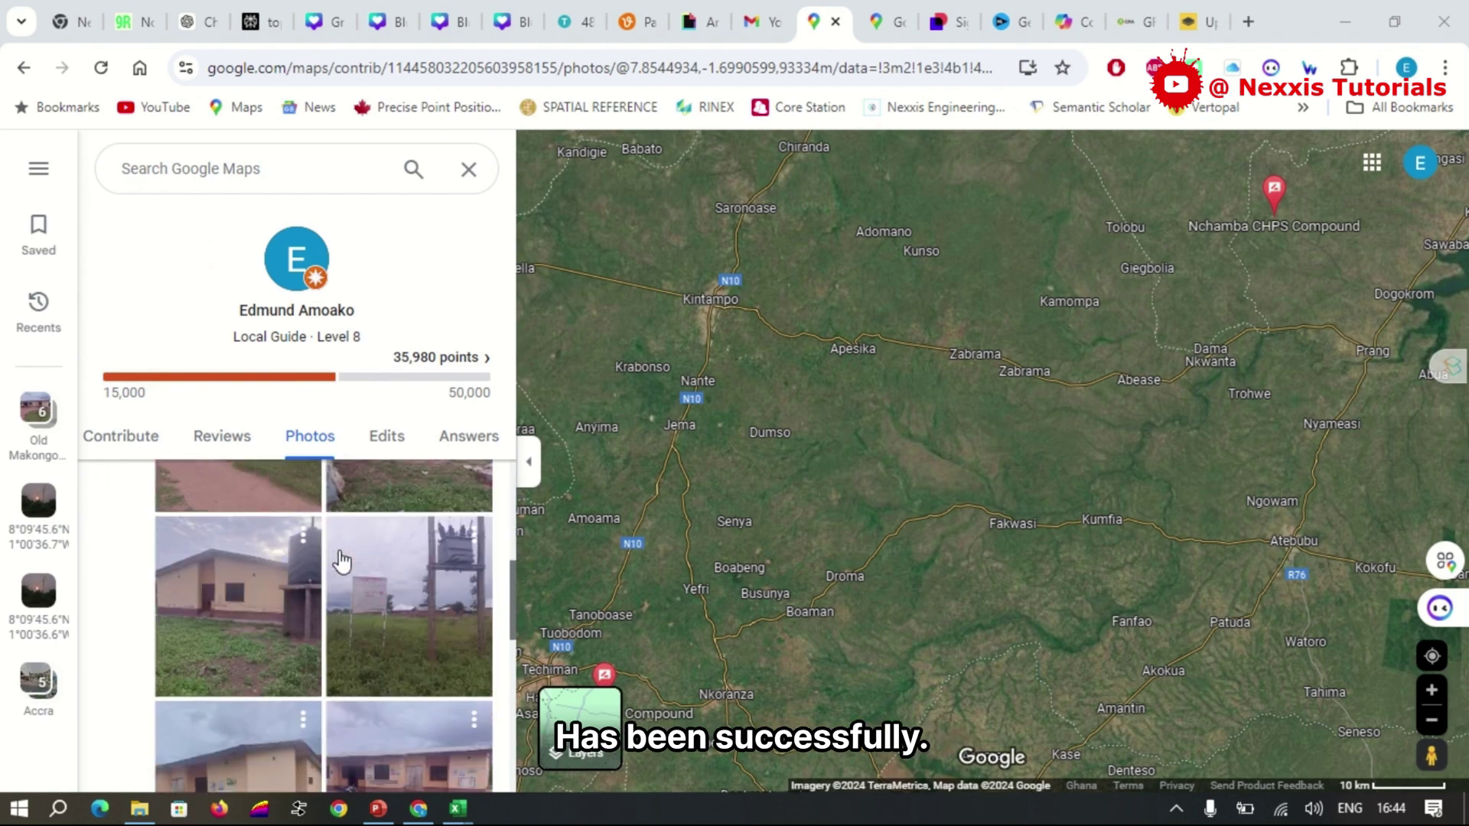
pyautogui.scroll(-3, 342, 562)
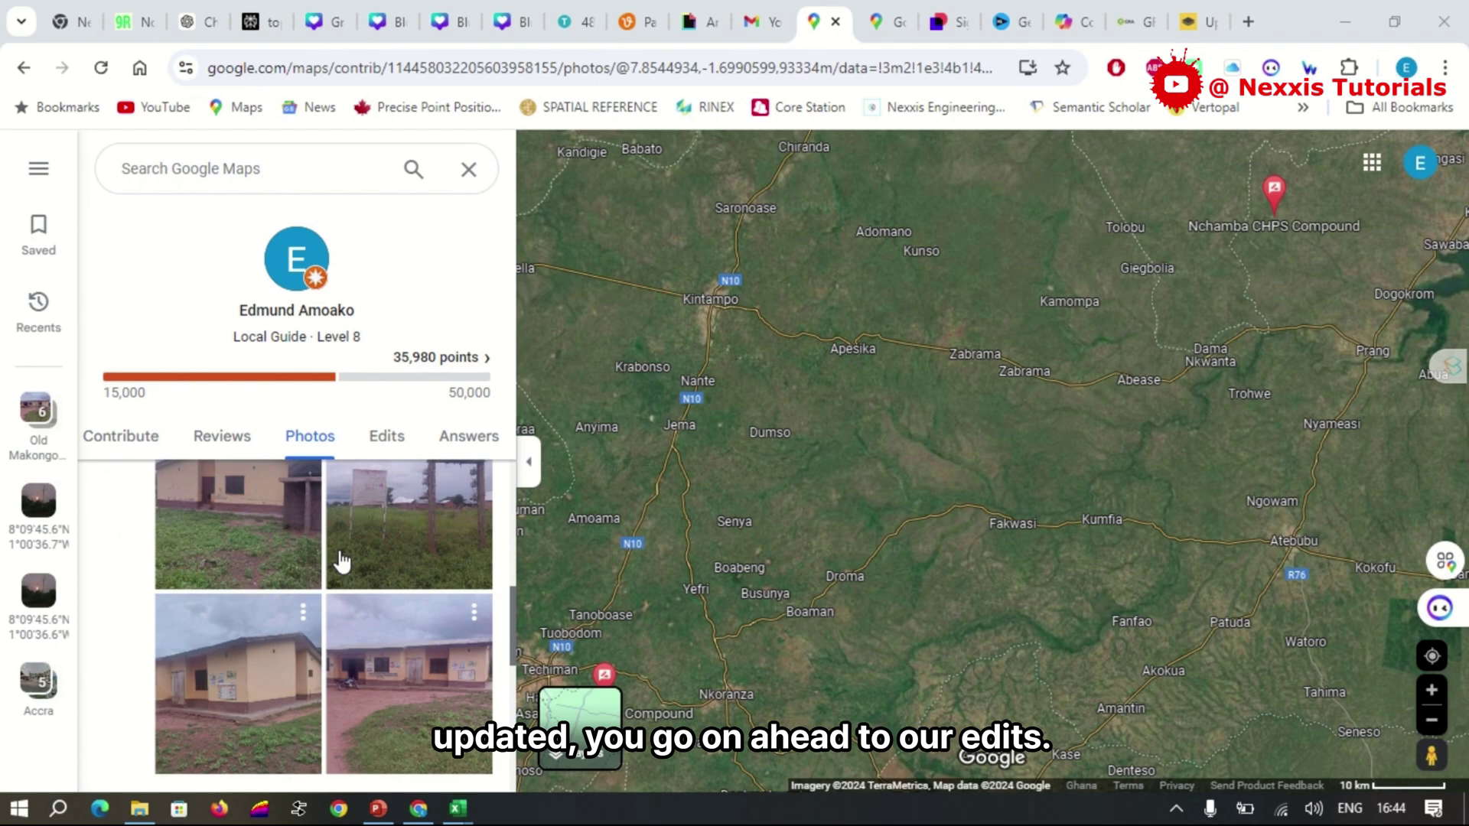
pyautogui.scroll(10, 342, 560)
# - Open Nchamba CHPS Compound from the Edits list and check its community health centre listing
pyautogui.click(383, 440)
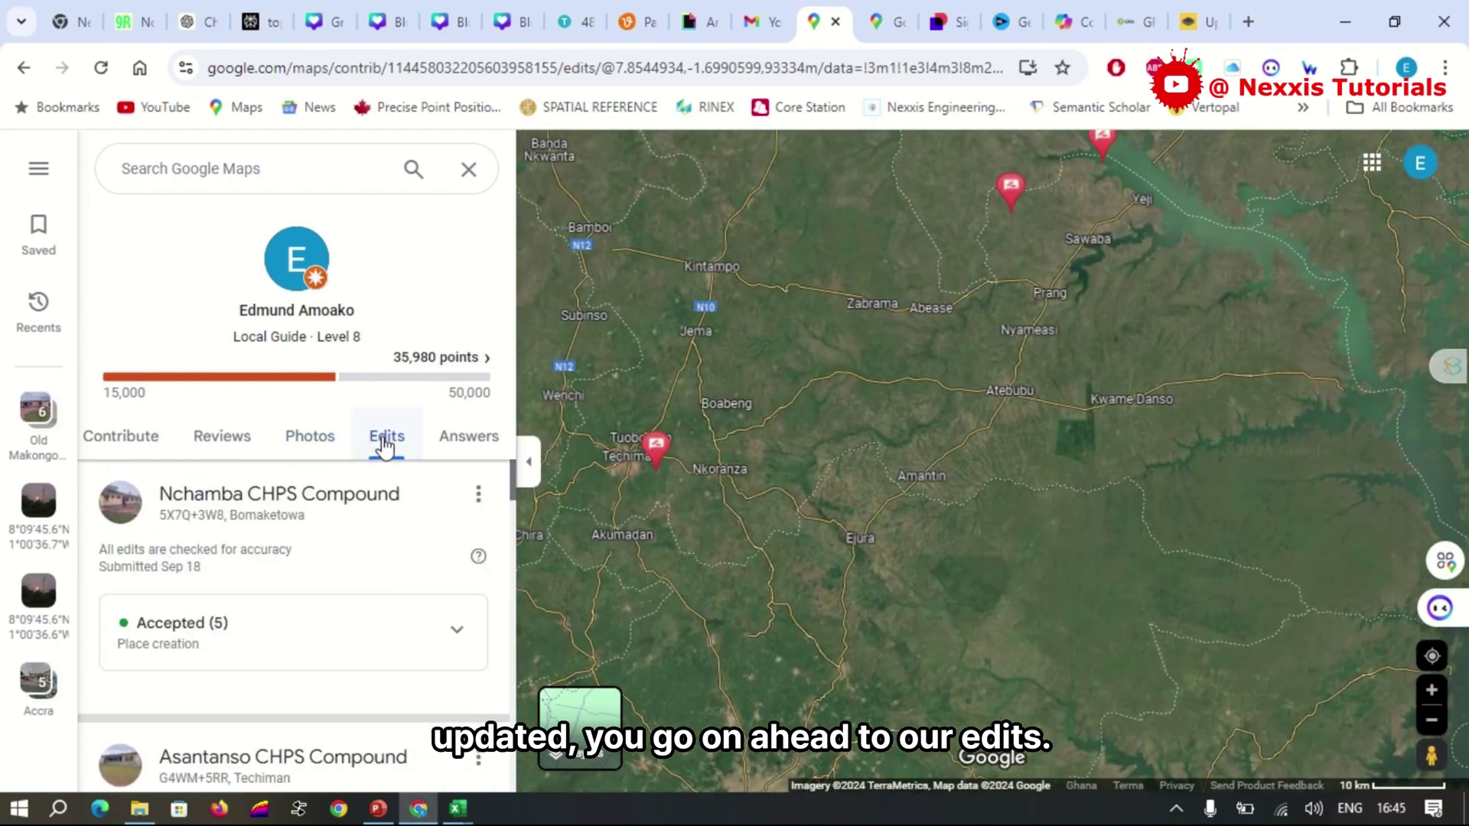
pyautogui.click(344, 497)
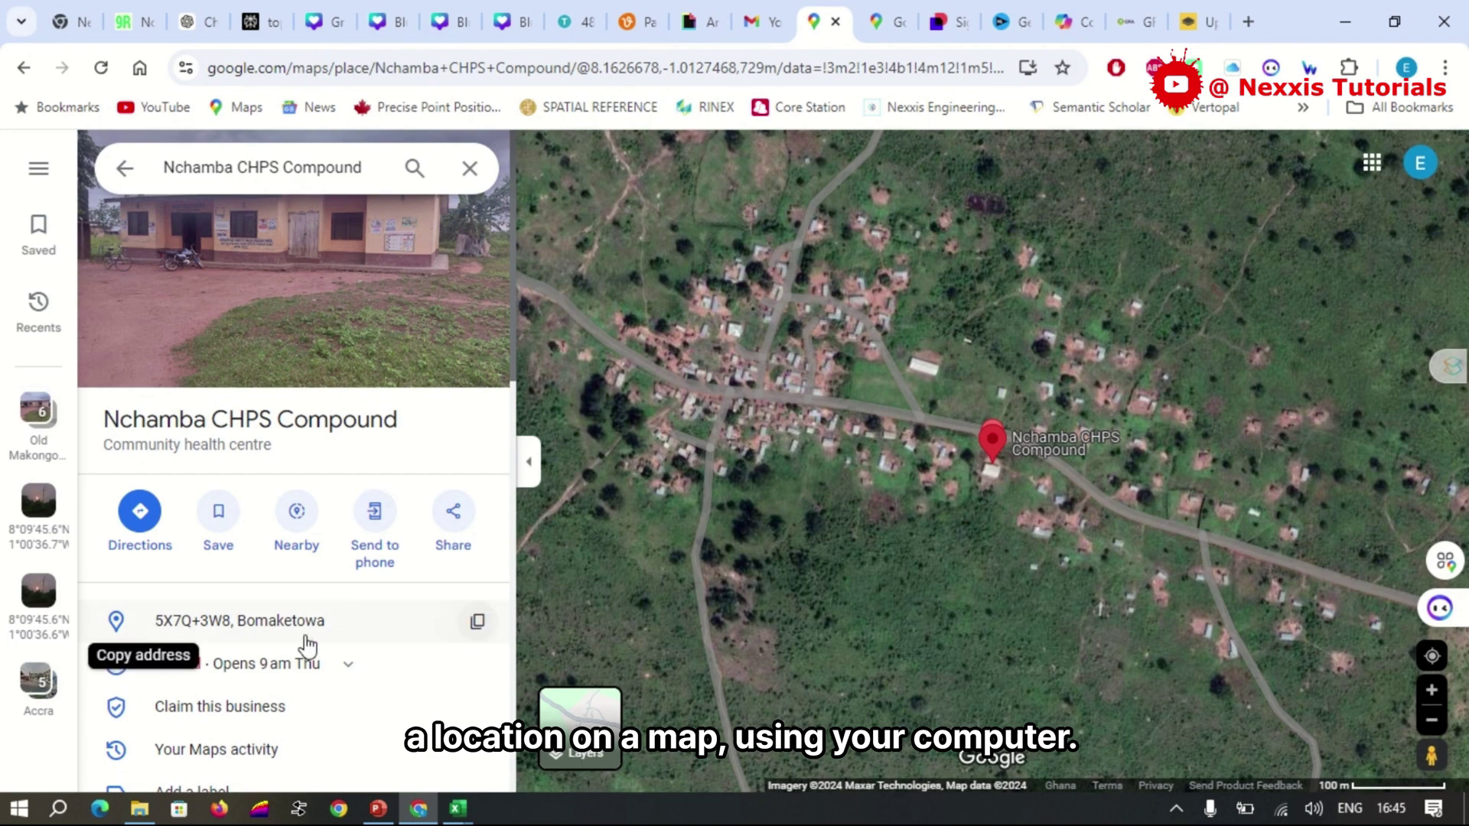
pyautogui.scroll(-12, 307, 646)
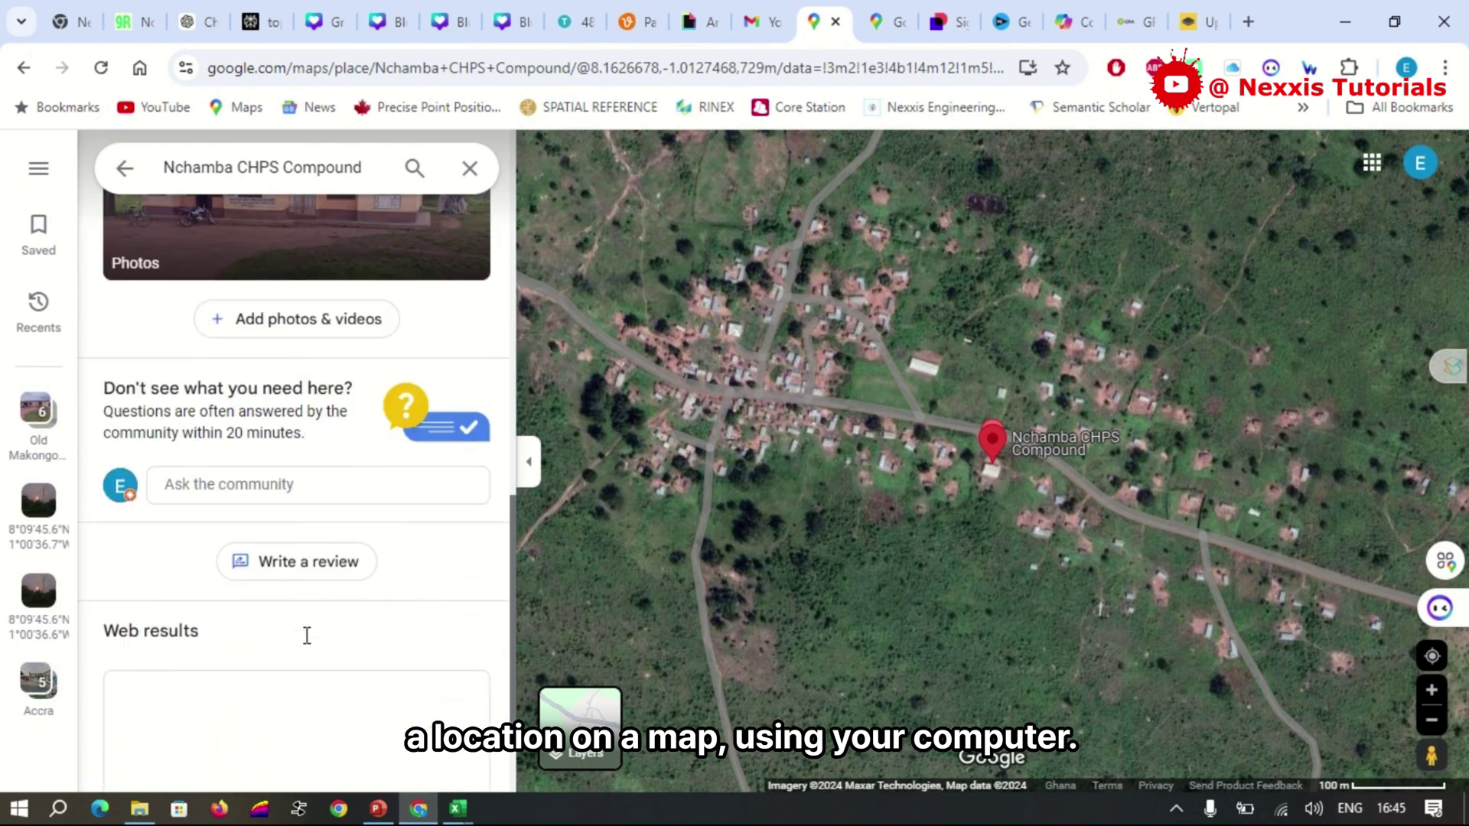
pyautogui.scroll(12, 307, 636)
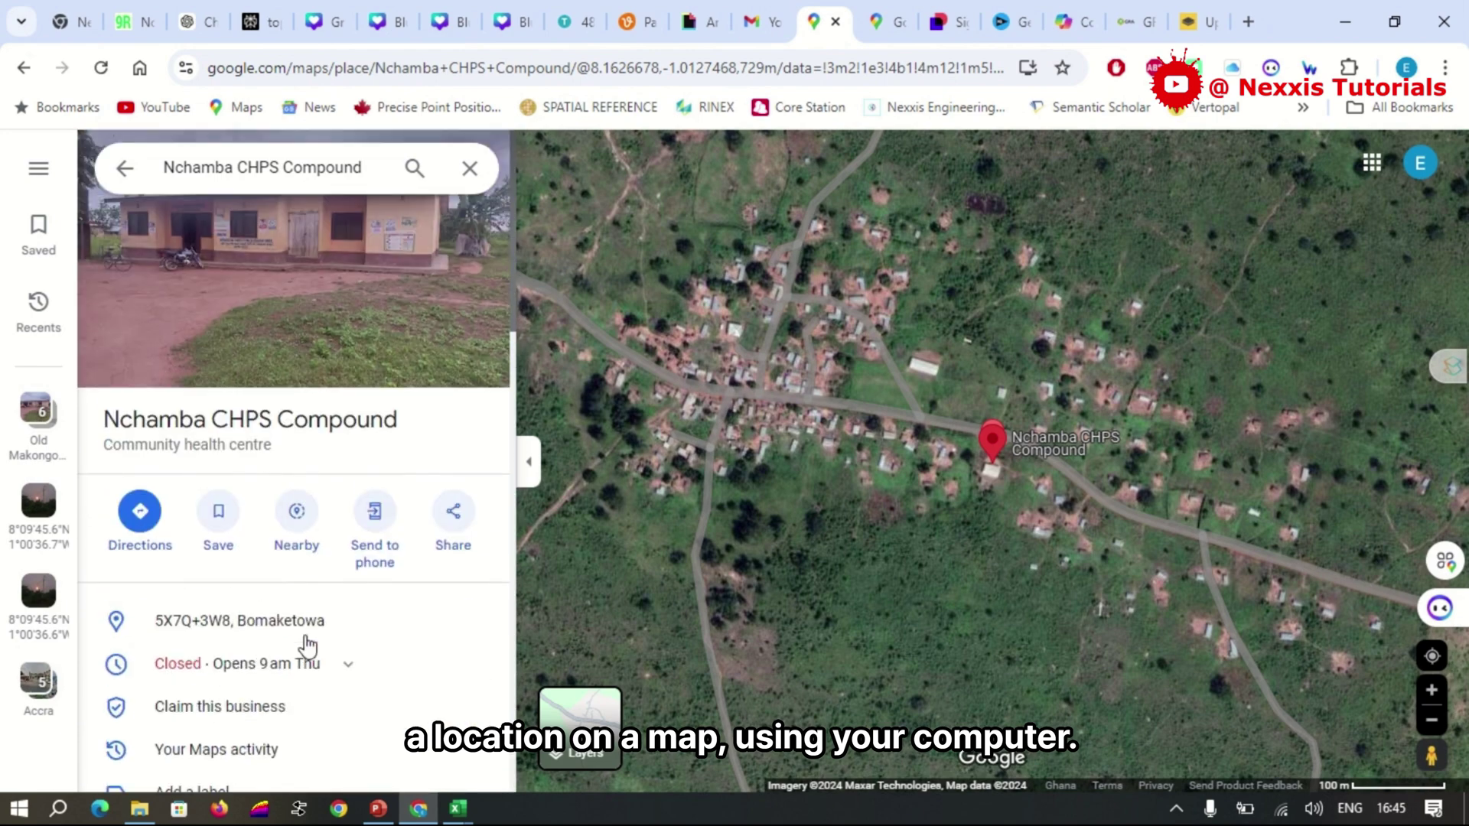